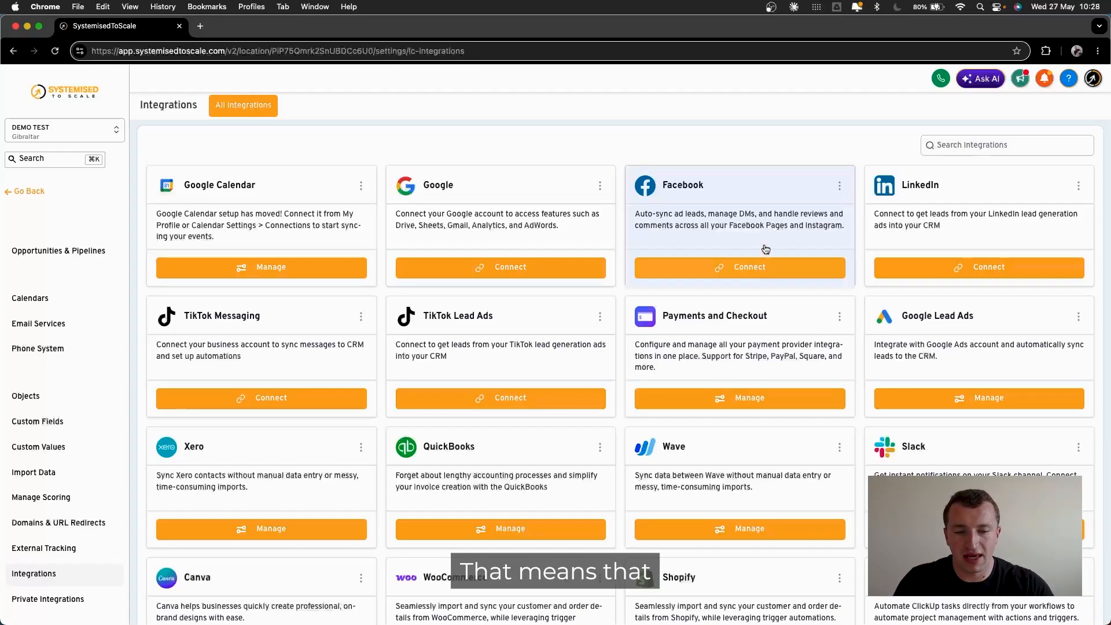
left_click(840, 187)
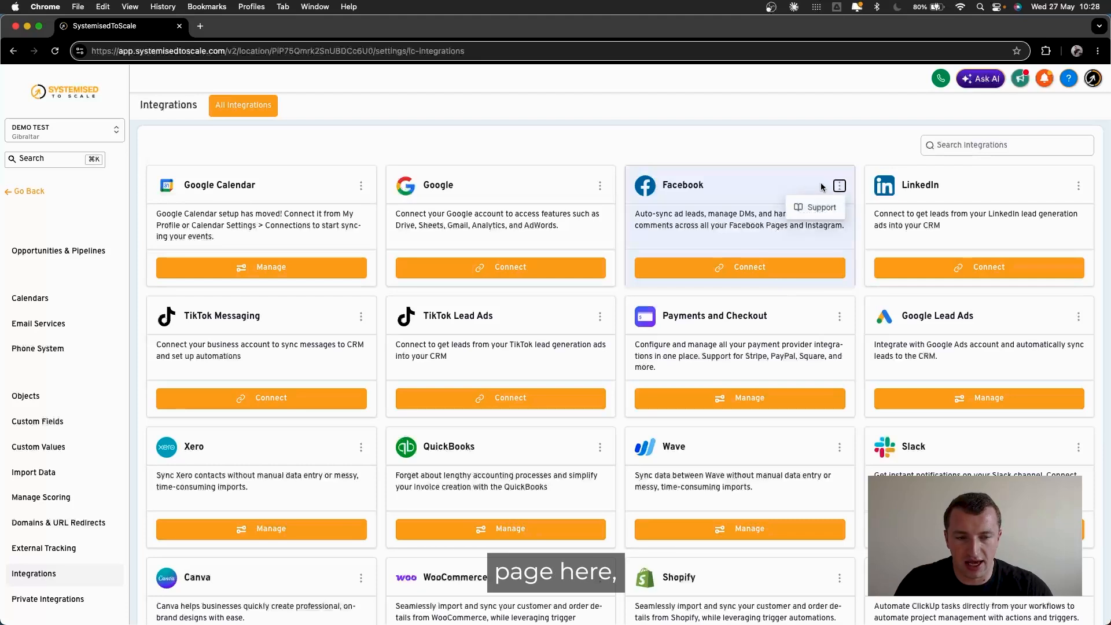
left_click(736, 180)
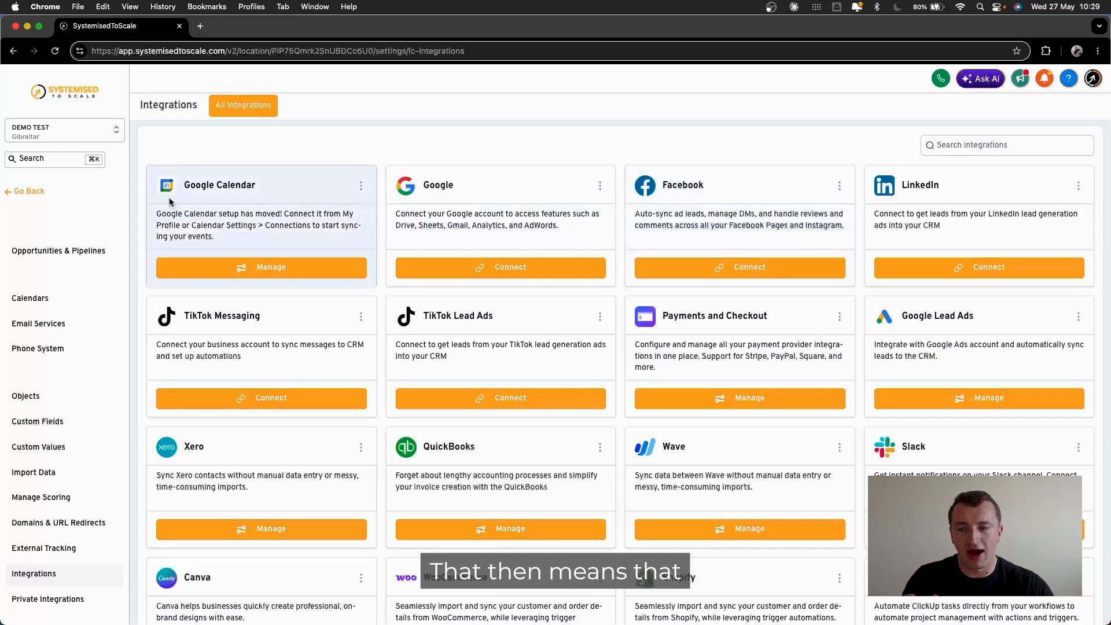
Leave the settings, start a new workflow from scratch and add a Customer Replied trigger to it.
left_click(26, 191)
left_click(63, 398)
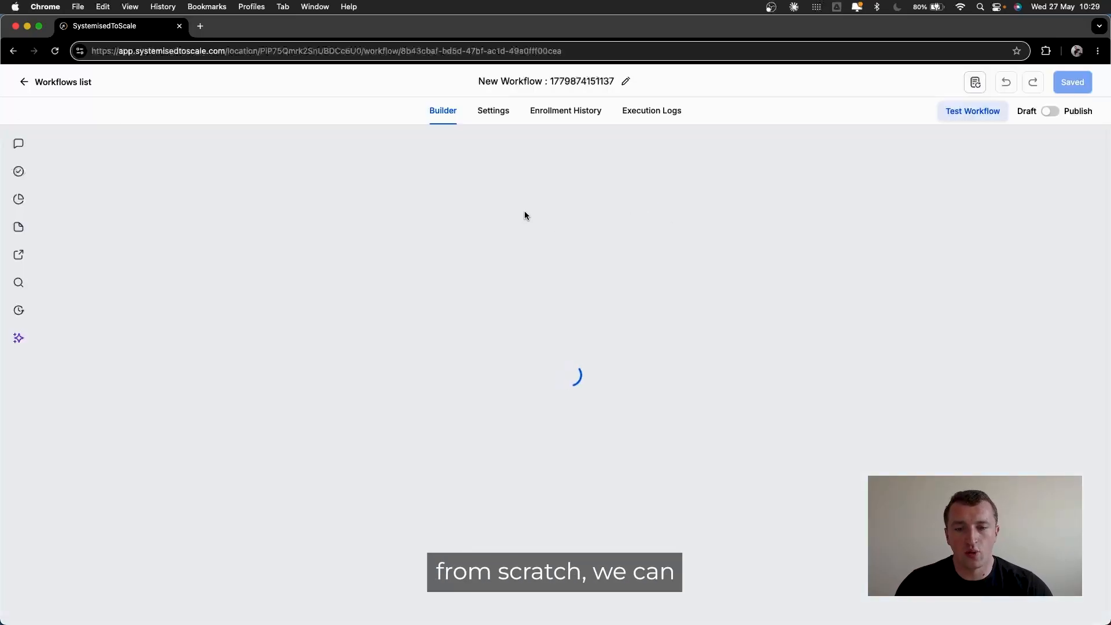
scroll(554, 379, "down", 2)
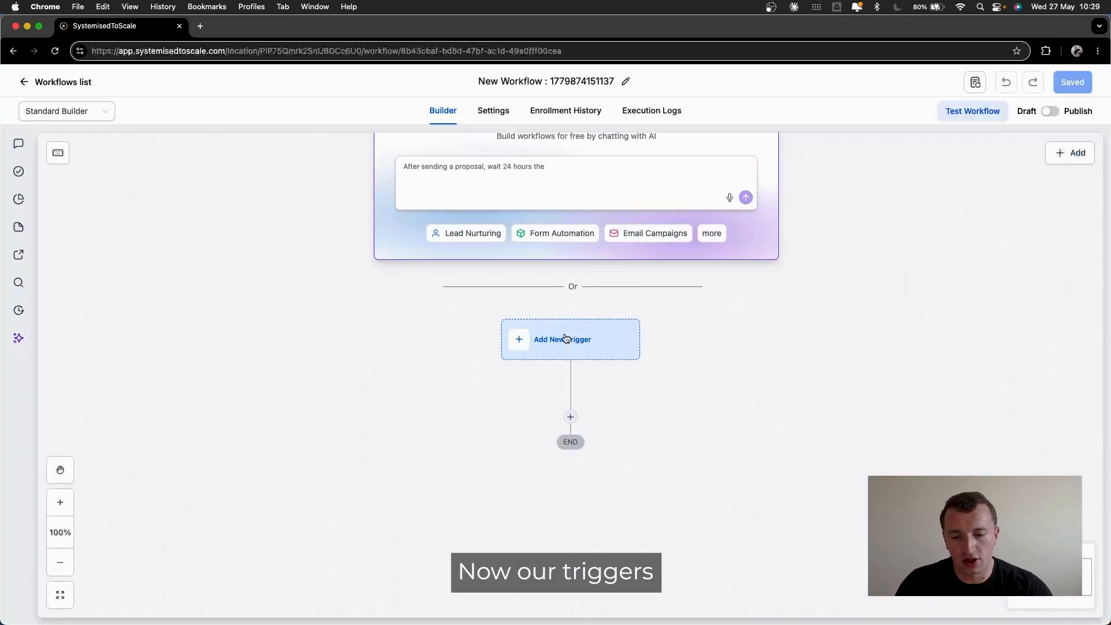
left_click(567, 327)
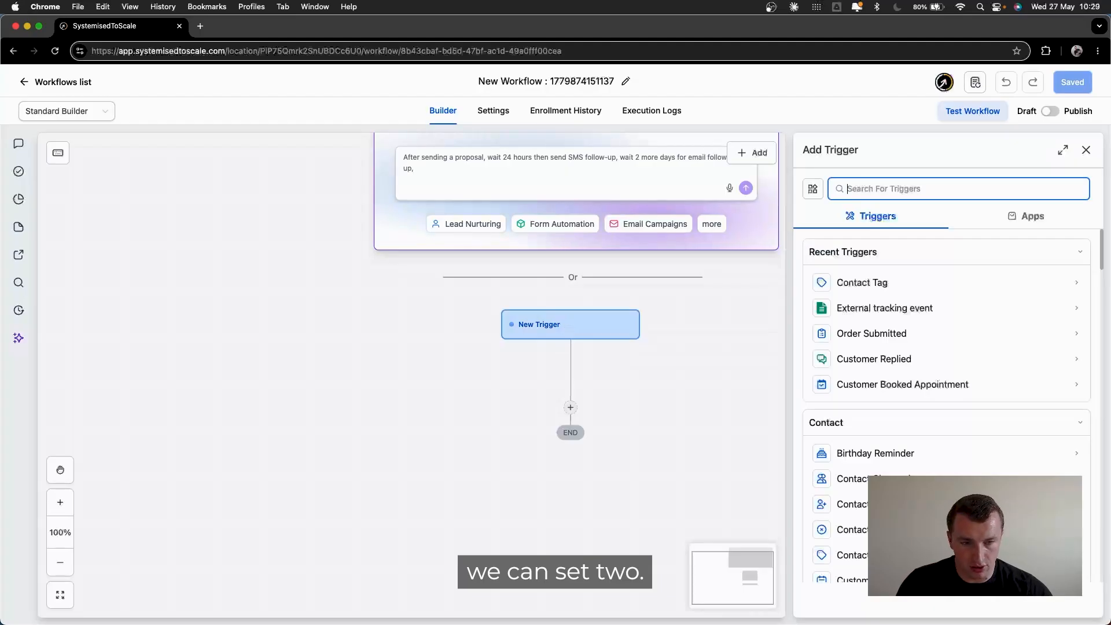
type("repl")
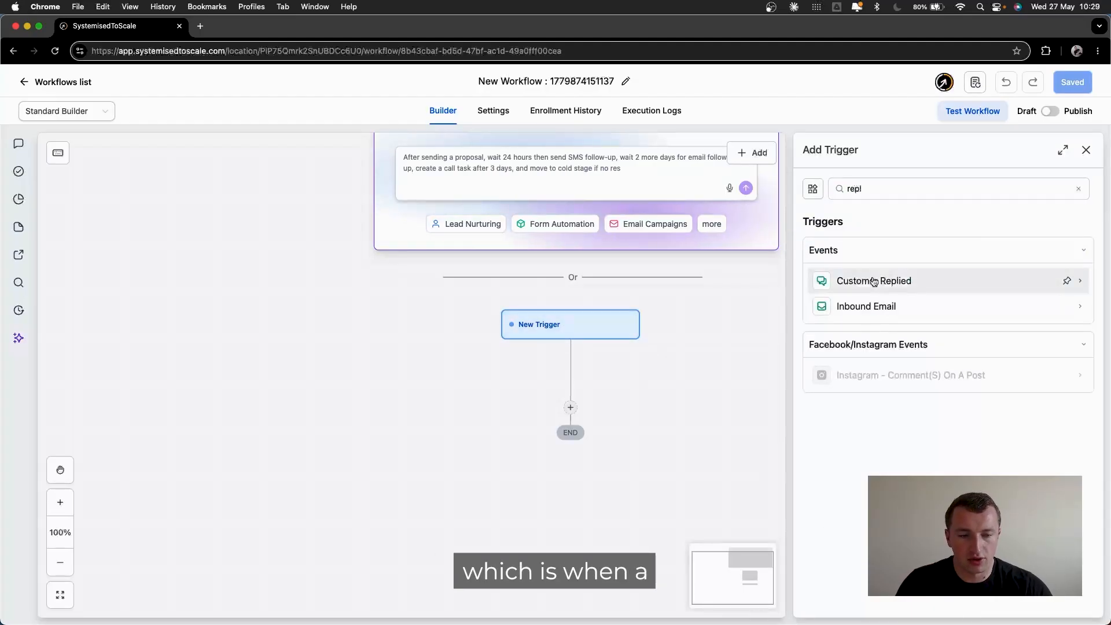
left_click(873, 282)
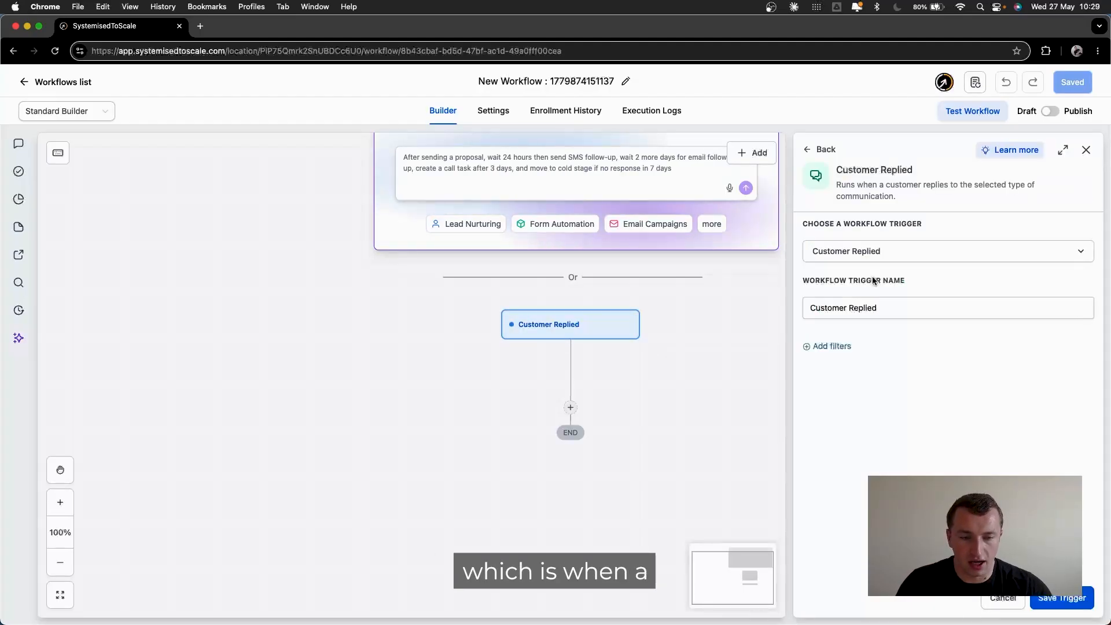
Add a Reply channel filter to the Customer Replied trigger and set it to Instagram DM.
left_click(833, 347)
left_click(835, 365)
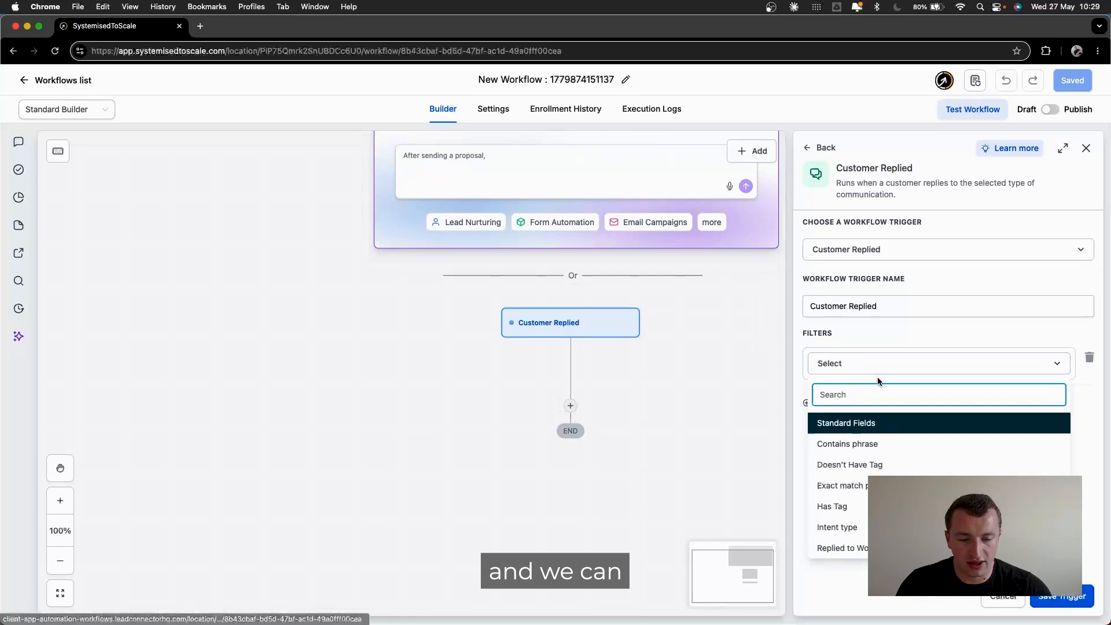
scroll(843, 509, "down", 2)
left_click(842, 518)
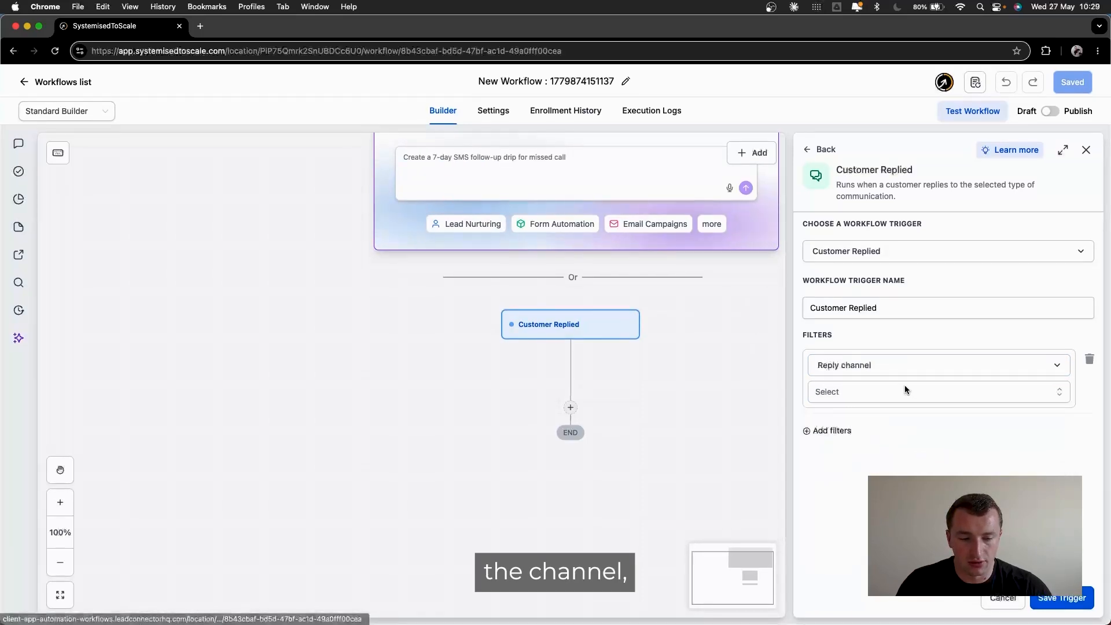
left_click(905, 390)
scroll(862, 495, "down", 2)
scroll(861, 496, "down", 2)
scroll(862, 496, "up", 2)
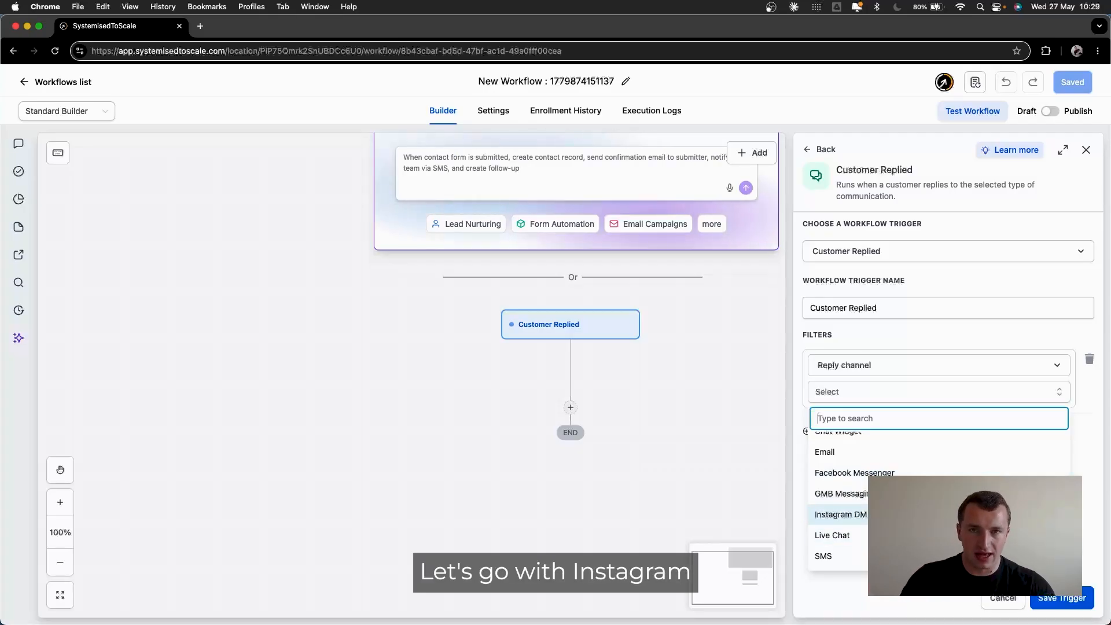
left_click(838, 514)
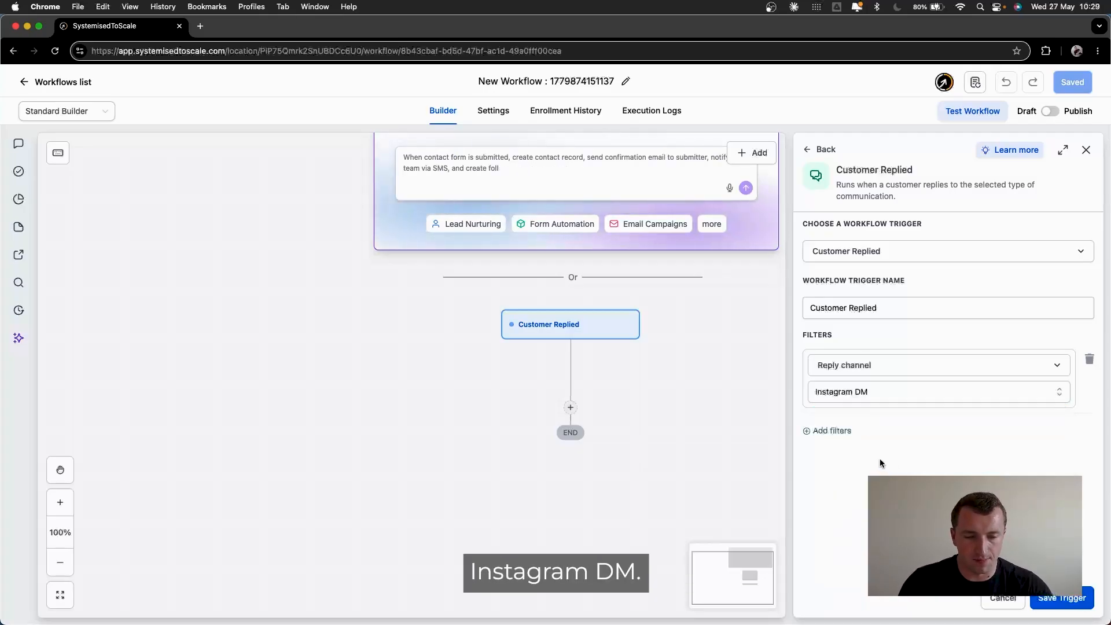
Add an Exact match phrase filter to the trigger with the phrases "keyword" and "keword".
left_click(837, 432)
left_click(866, 436)
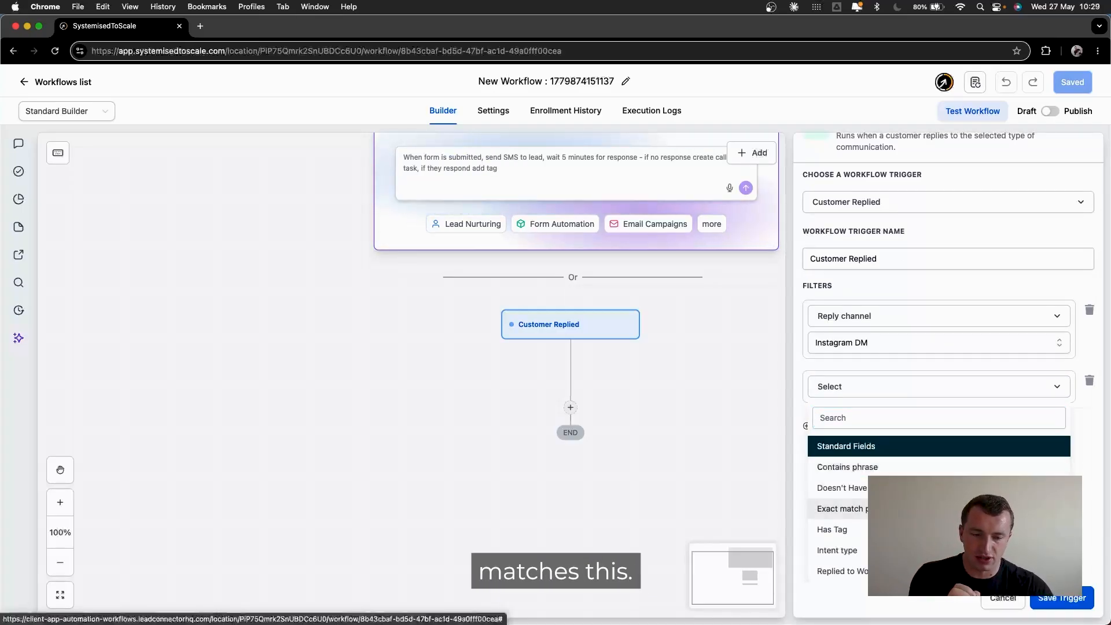
left_click(839, 509)
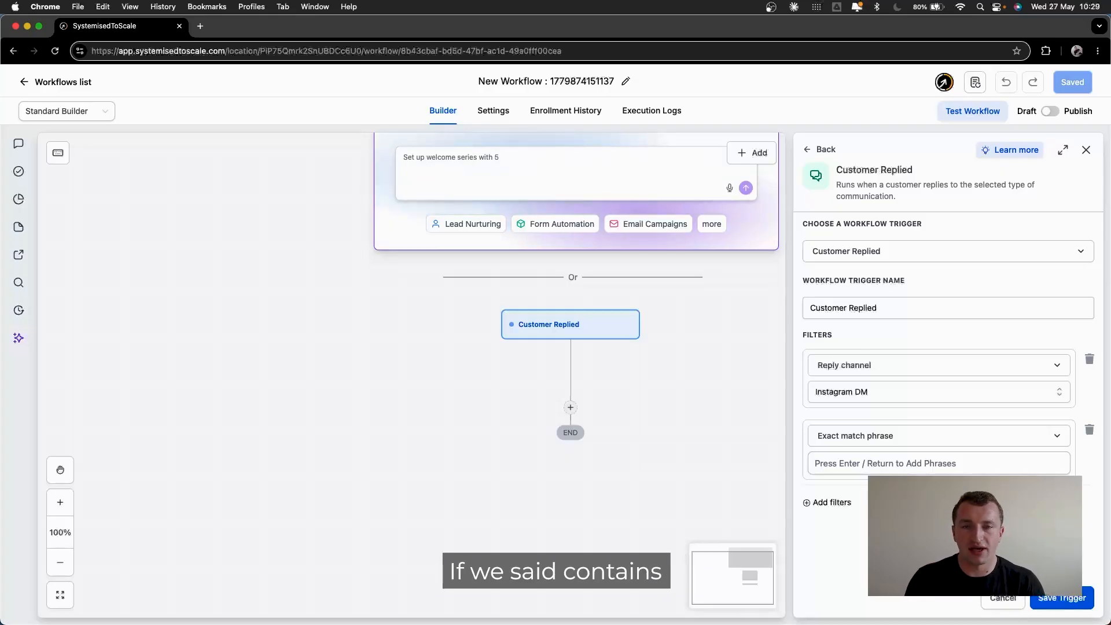
left_click(888, 434)
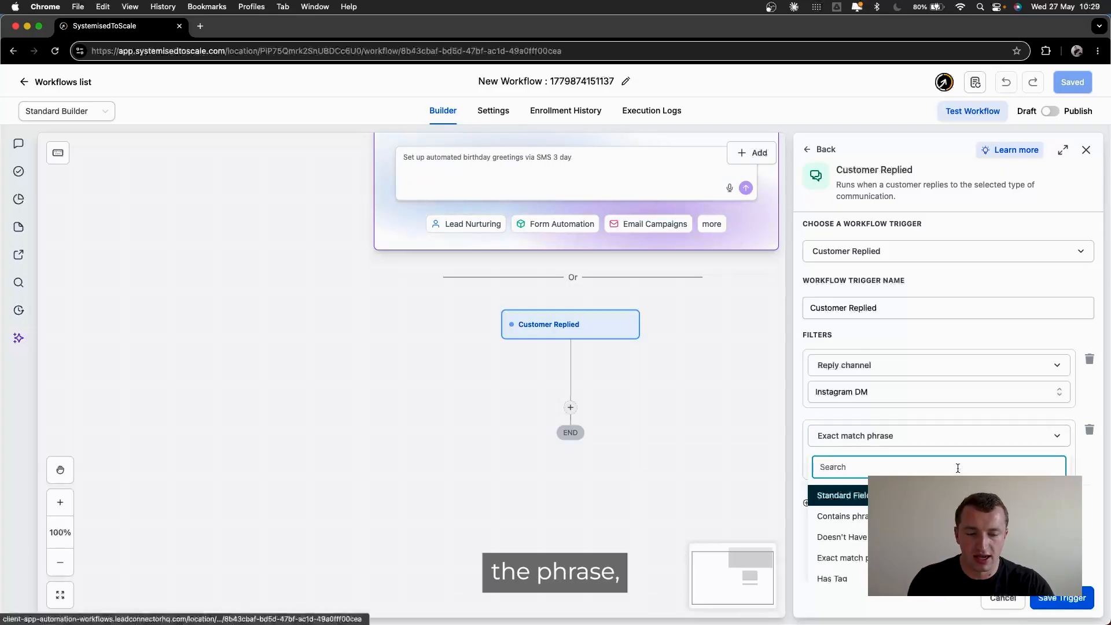
left_click(1093, 487)
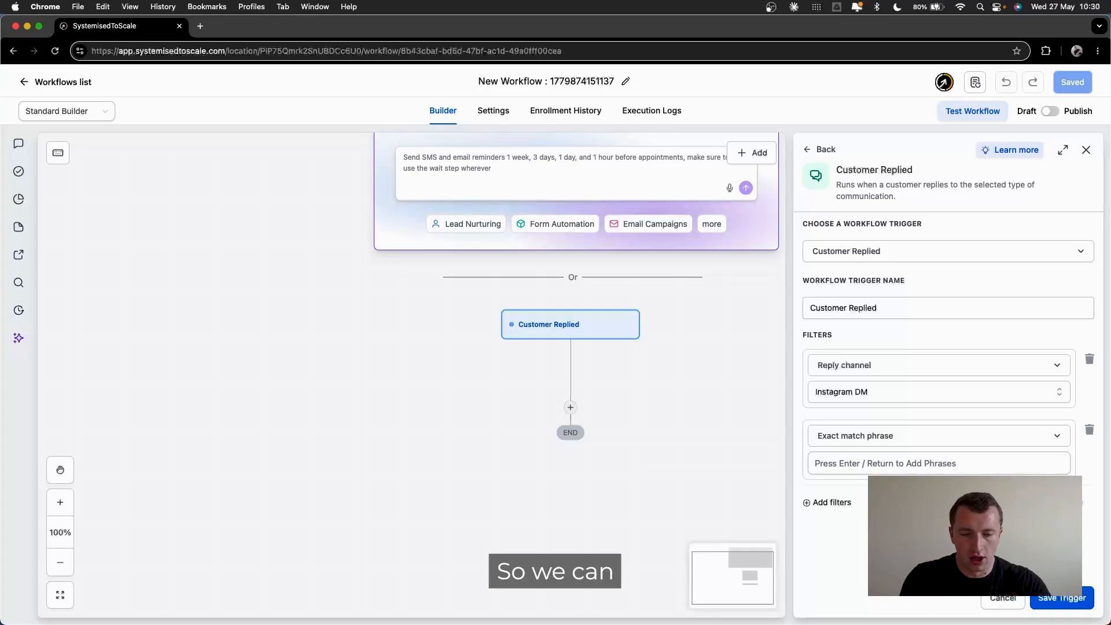
left_click(910, 467)
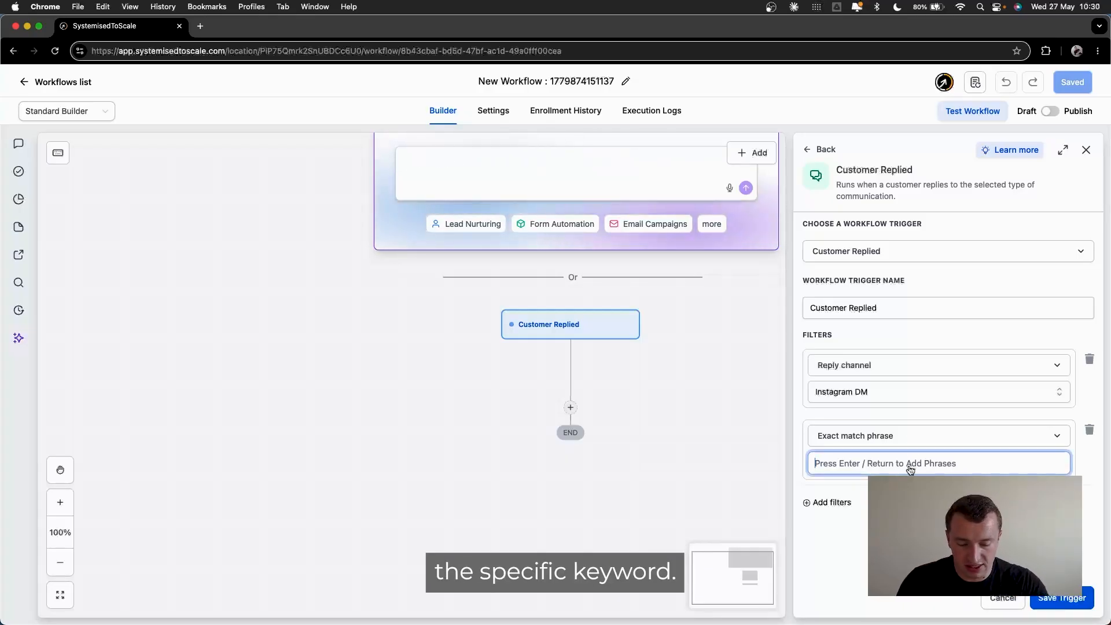
type("keyword")
key("Return")
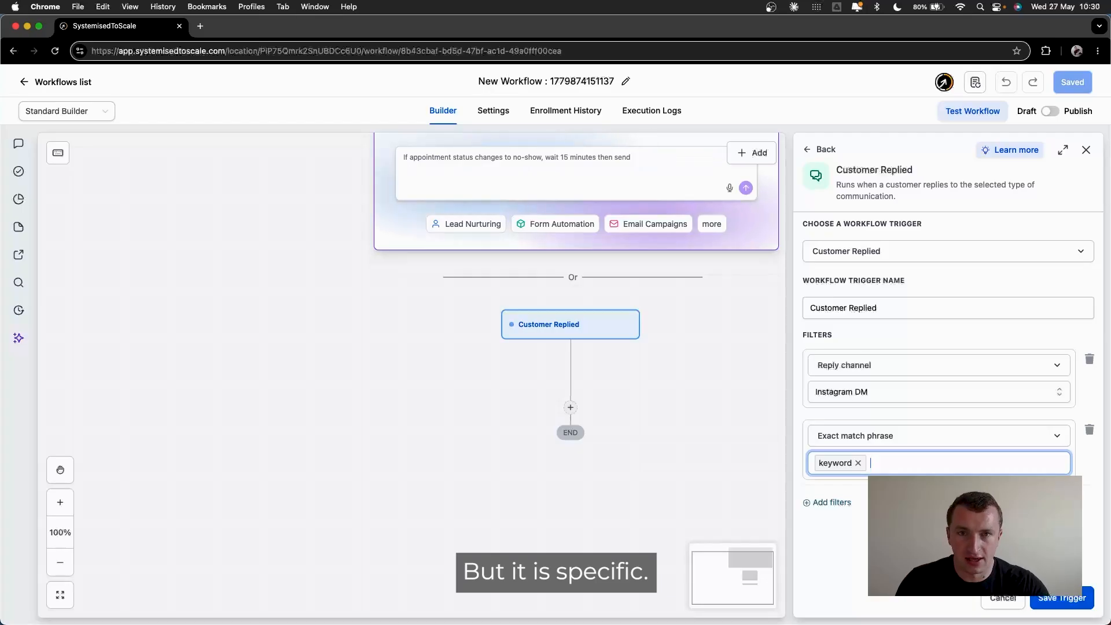
type("keword")
key("Return")
type("keyword")
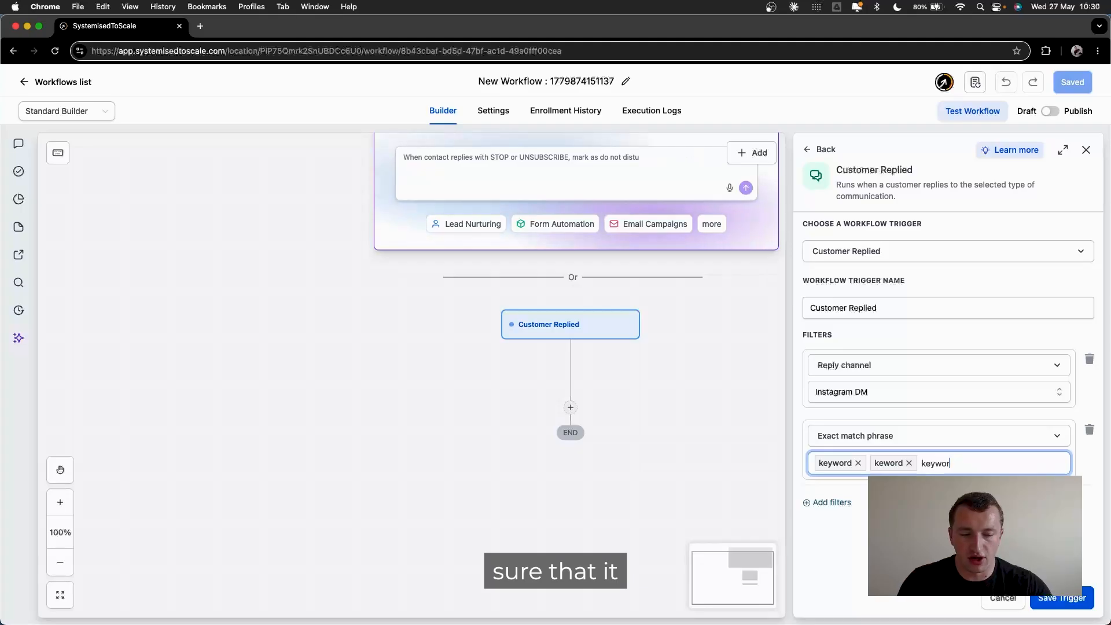
key("BackSpace")
key("BackSpace")
key("BackSpace")
key("BackSpace")
key("BackSpace")
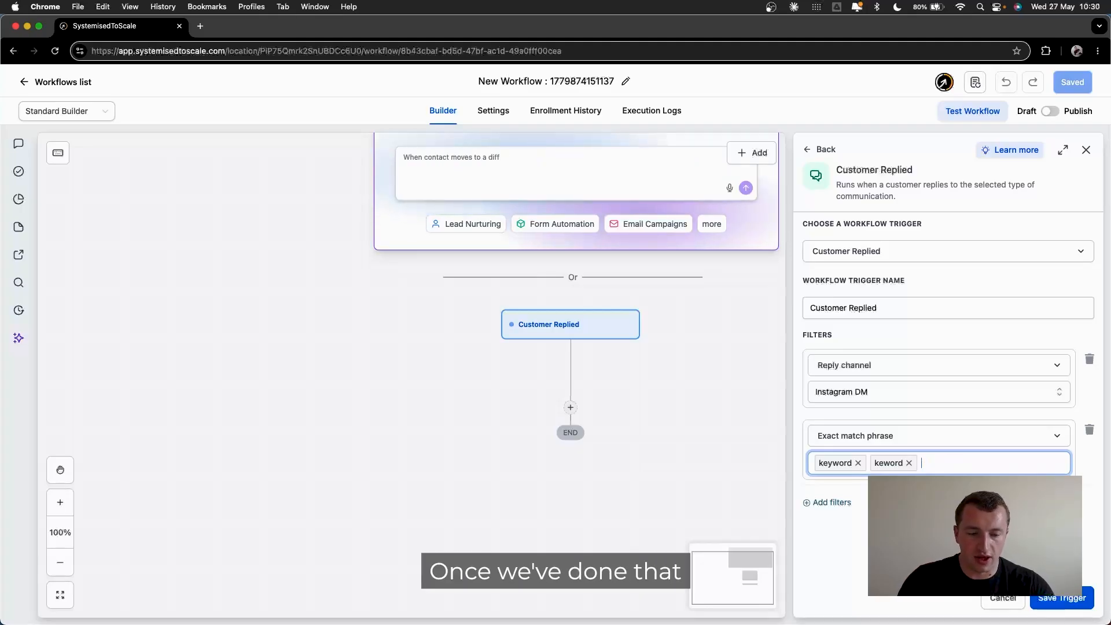
Save the Customer Replied trigger with its two filters.
left_click(1057, 598)
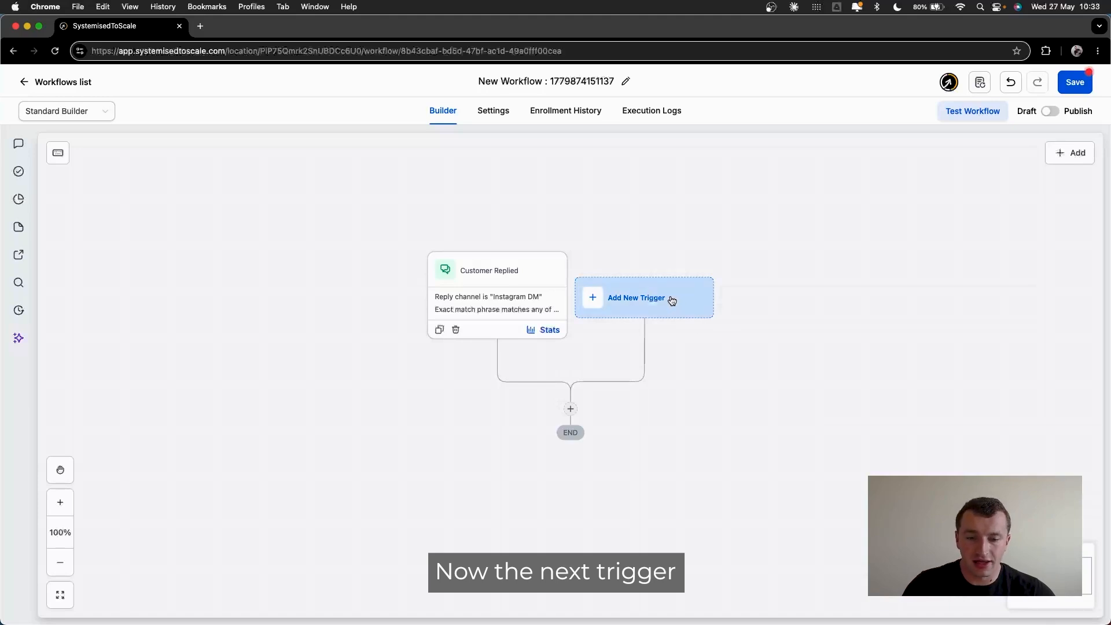
Search the available triggers for "comment" and close the trigger selection without adding one.
left_click(671, 300)
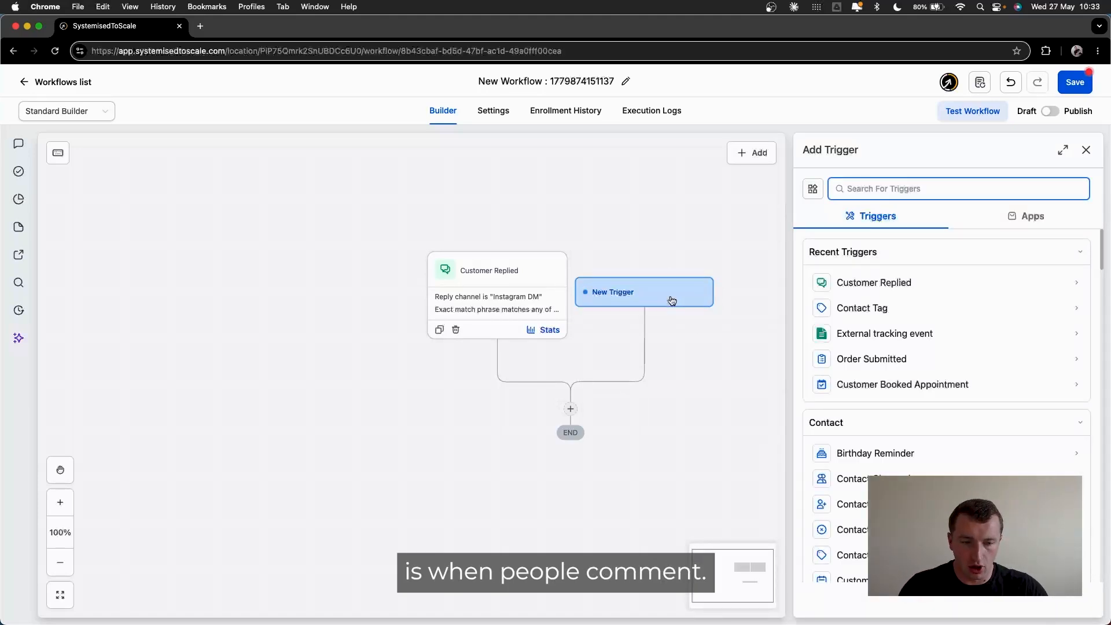
type("comm")
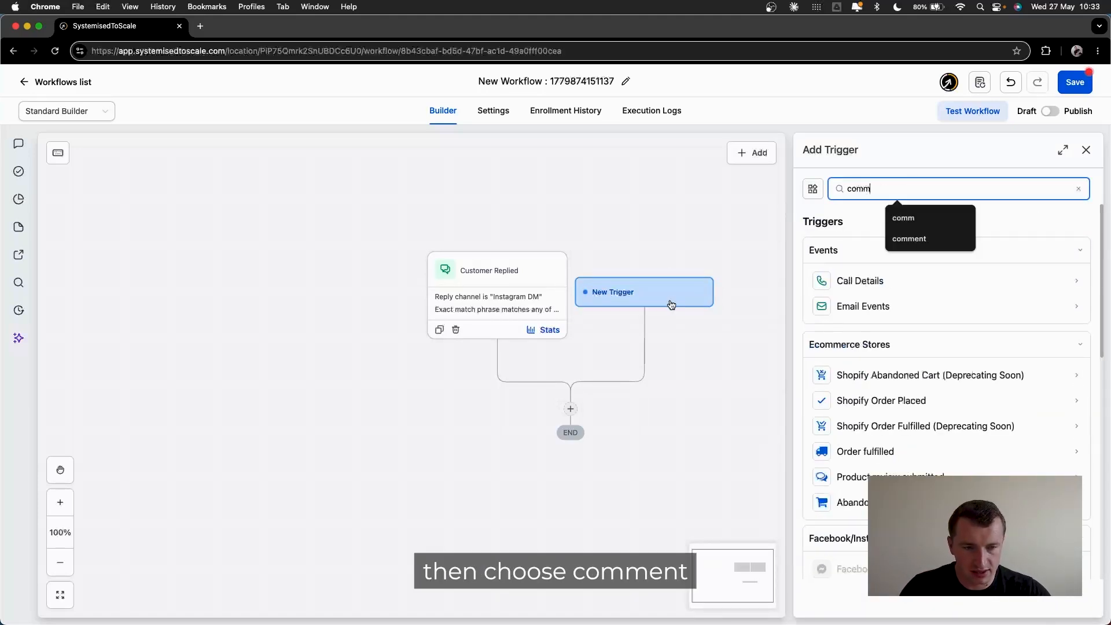
key("BackSpace")
key("BackSpace")
key("BackSpace")
key("BackSpace")
type("comment")
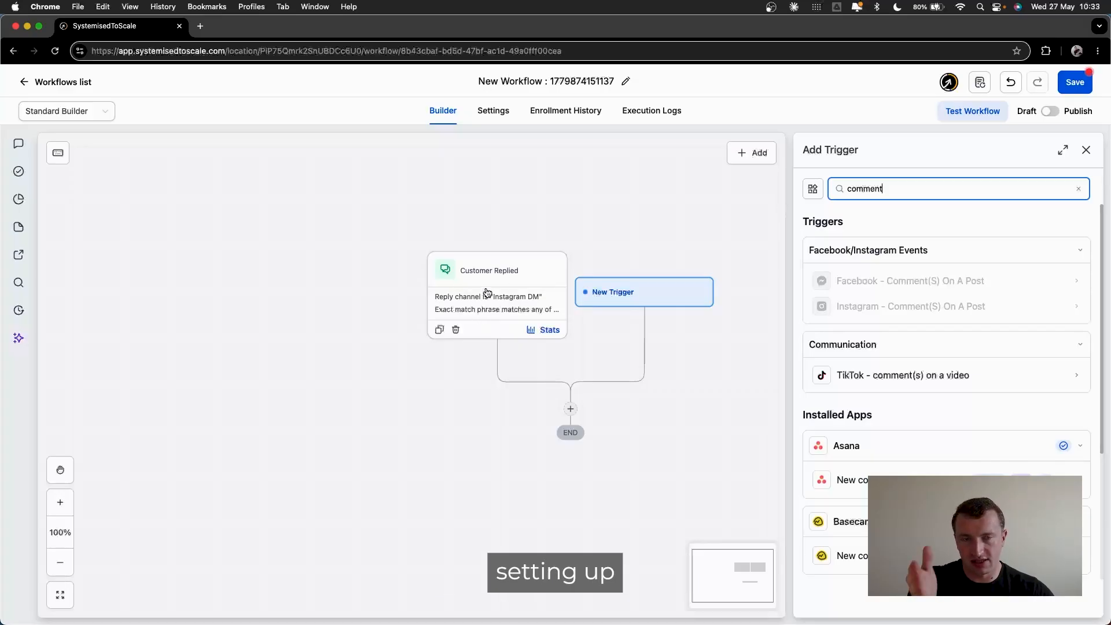
left_click(1085, 151)
Save the workflow and reload the page.
left_click(1074, 82)
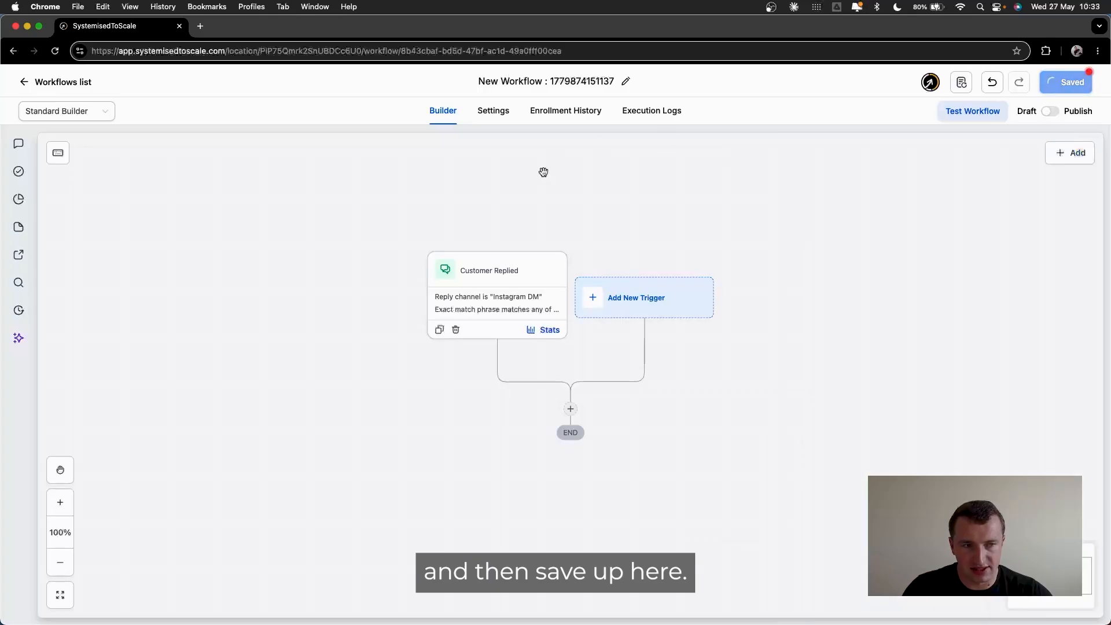
left_click(55, 51)
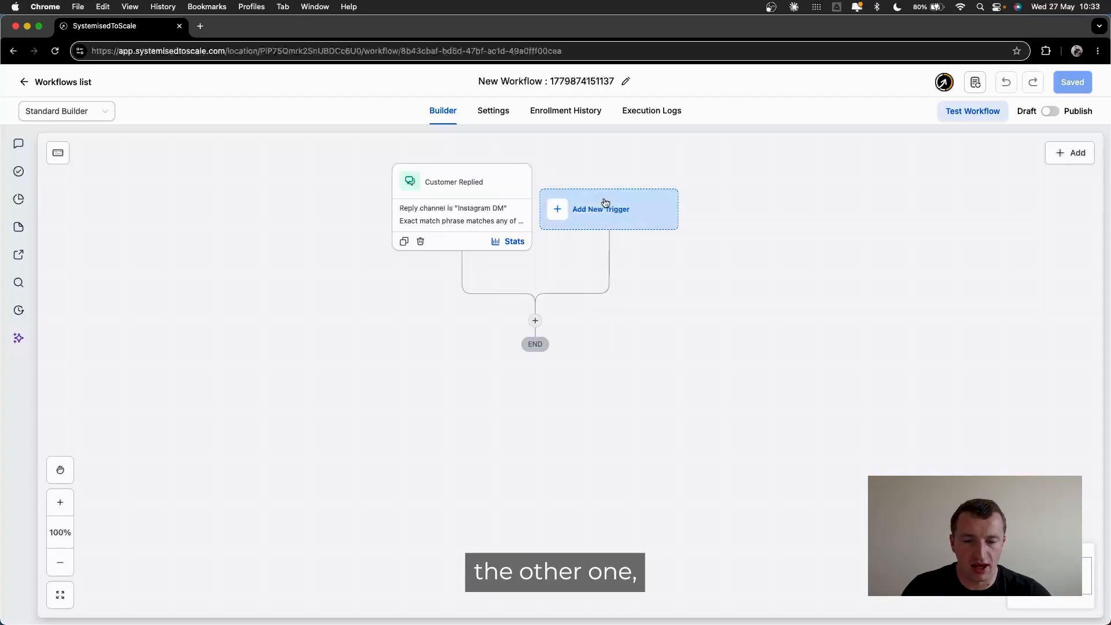
Add an If / Else action below the trigger and name its first branch DM.
left_click(535, 320)
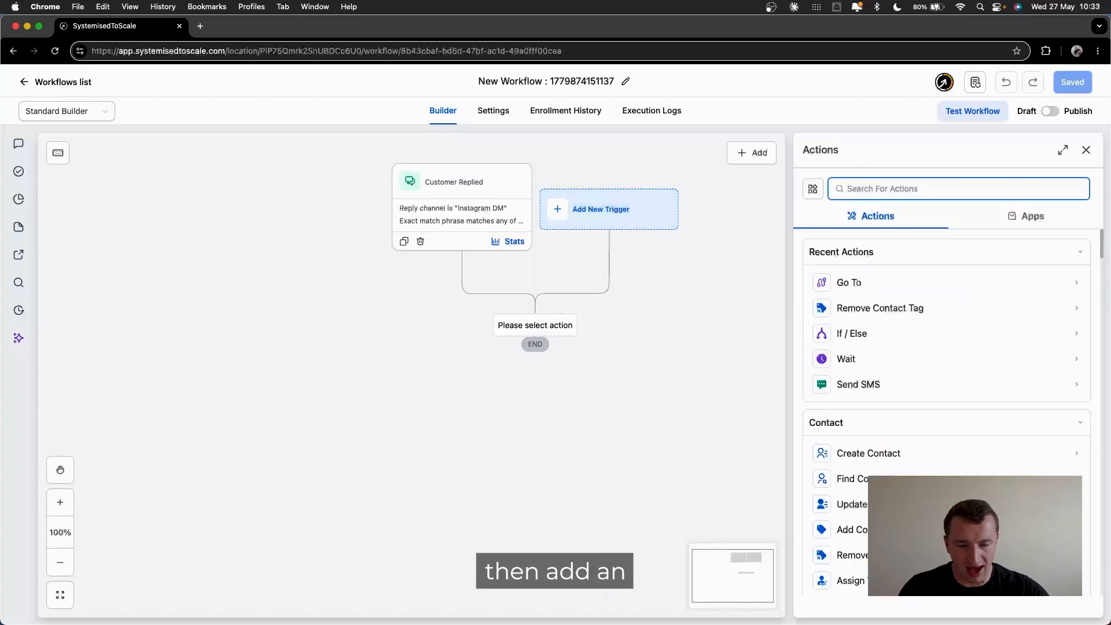
type("if")
left_click(868, 448)
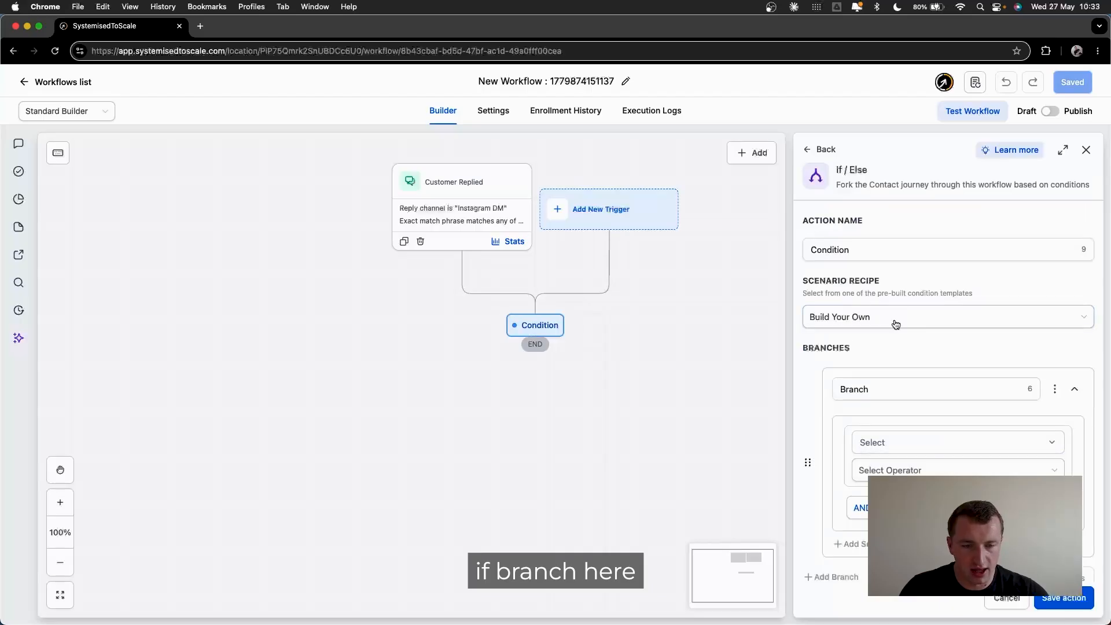
double_click(907, 392)
type("DM")
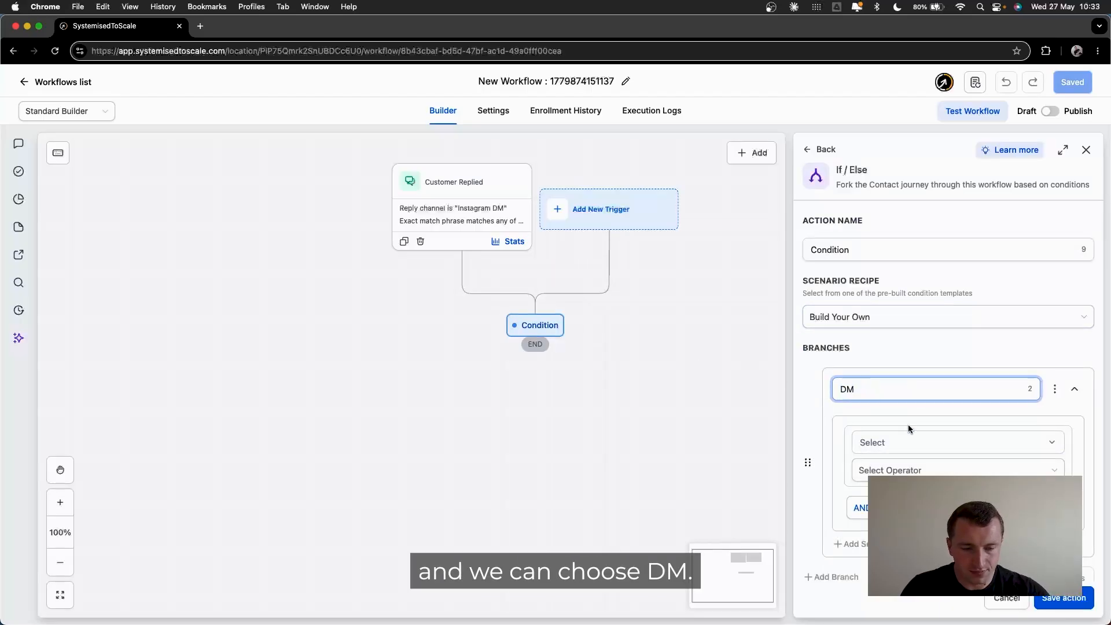
Set the DM branch's condition to Workflow Trigger Is Customer Replied.
left_click(909, 442)
left_click(912, 356)
left_click(902, 490)
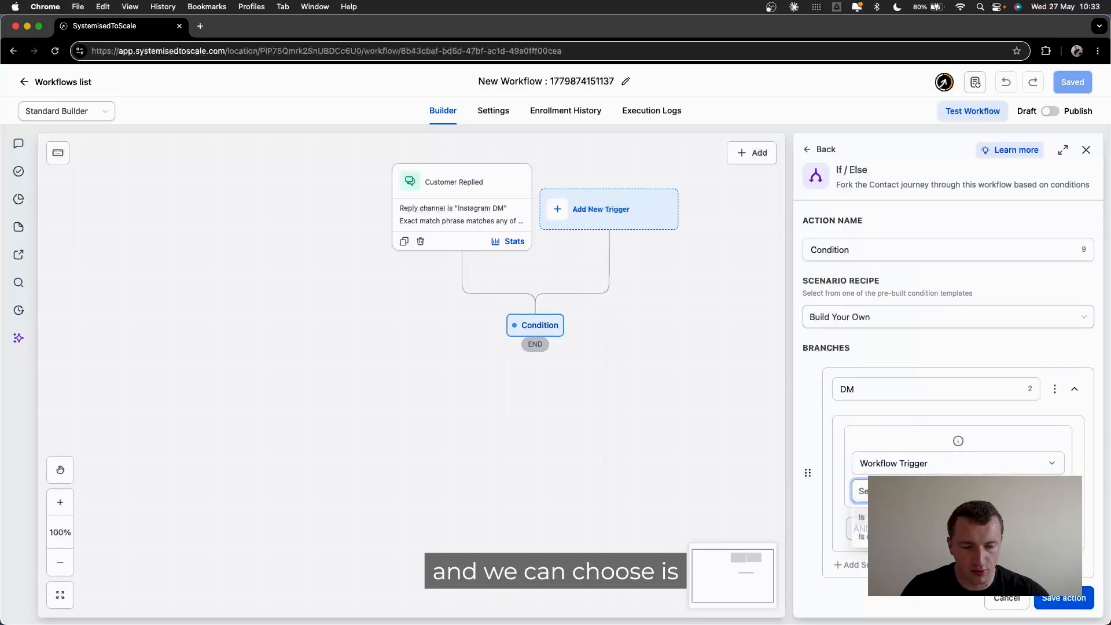
left_click(903, 517)
left_click(902, 518)
scroll(905, 431, "down", 2)
left_click(903, 491)
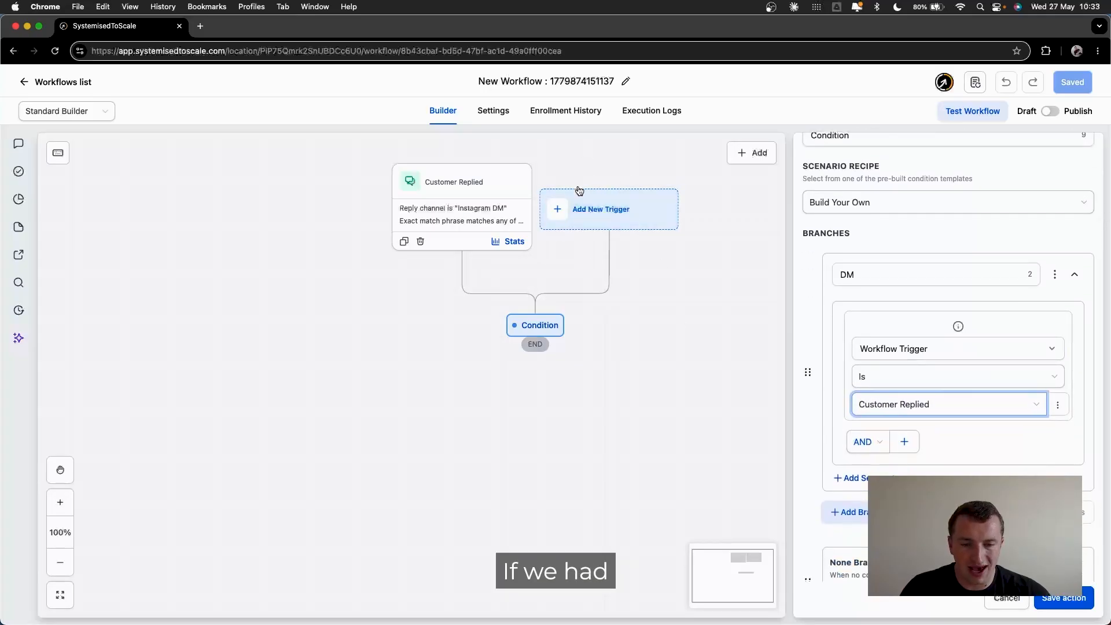
Add a second branch named Comment with a Workflow Trigger Is condition, leaving its trigger unselected.
scroll(862, 382, "down", 2)
left_click(845, 489)
type("Comme")
left_click(912, 549)
left_click(911, 463)
scroll(911, 467, "down", 3)
left_click(912, 491)
left_click(902, 518)
scroll(903, 509, "down", 1)
left_click(903, 484)
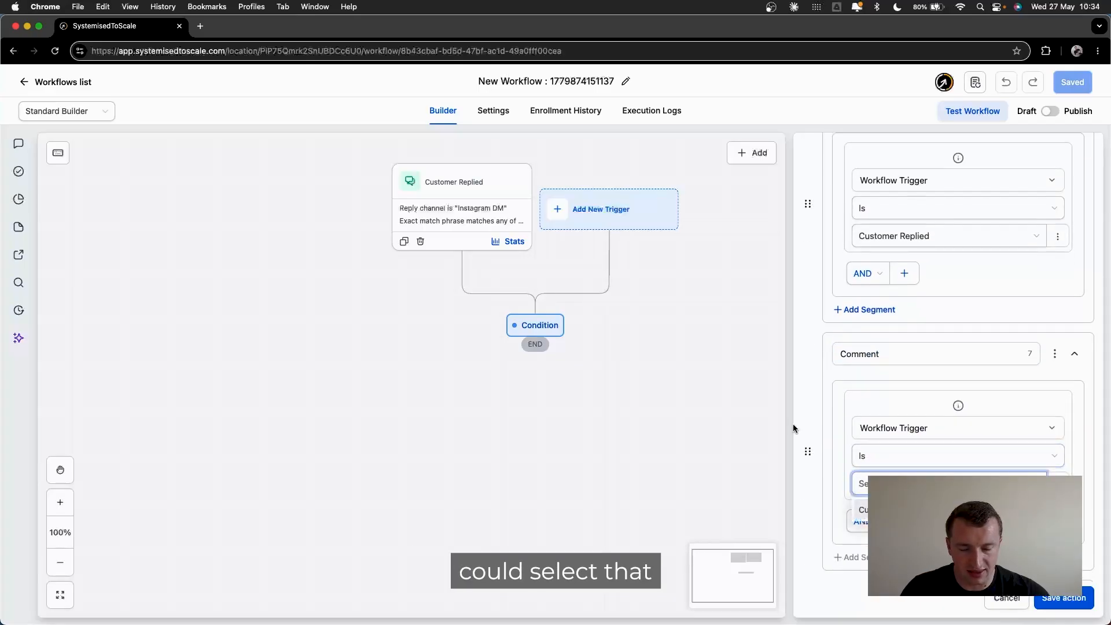
Delete the Comment branch from the If / Else action.
left_click(1054, 353)
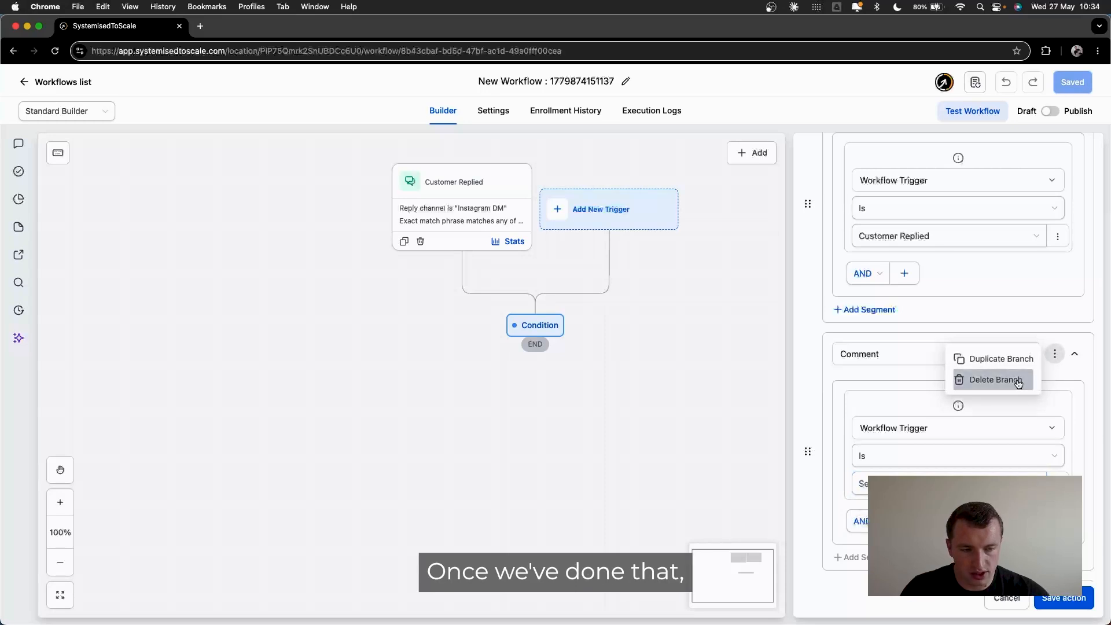
left_click(1018, 382)
left_click(678, 382)
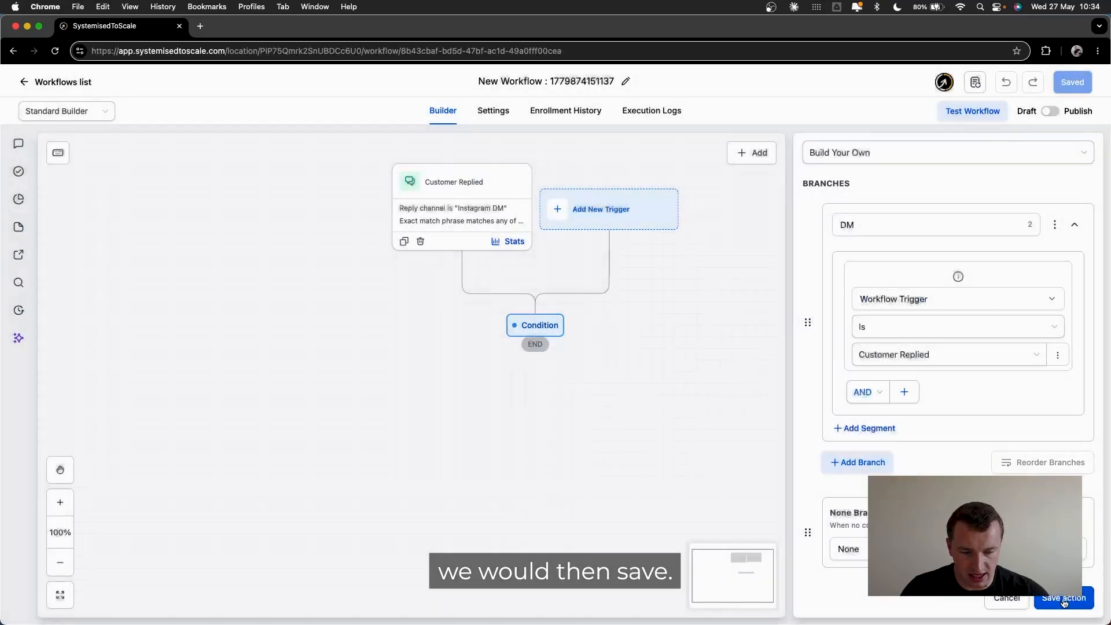
Save the If / Else action with its DM branch.
left_click(1063, 602)
scroll(715, 386, "down", 1)
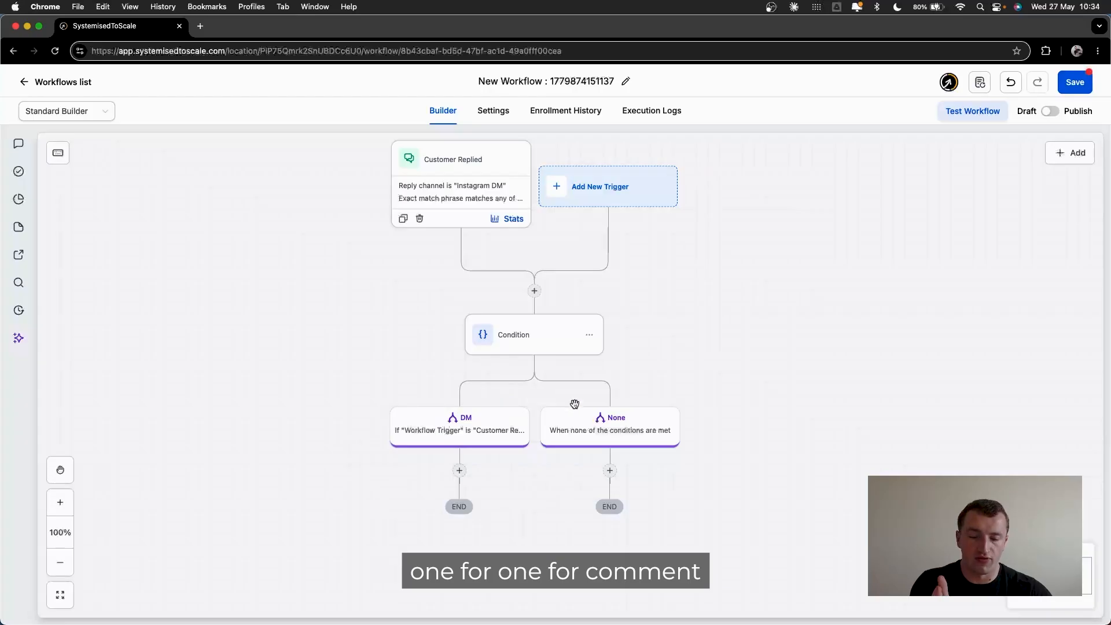
scroll(574, 403, "down", 1)
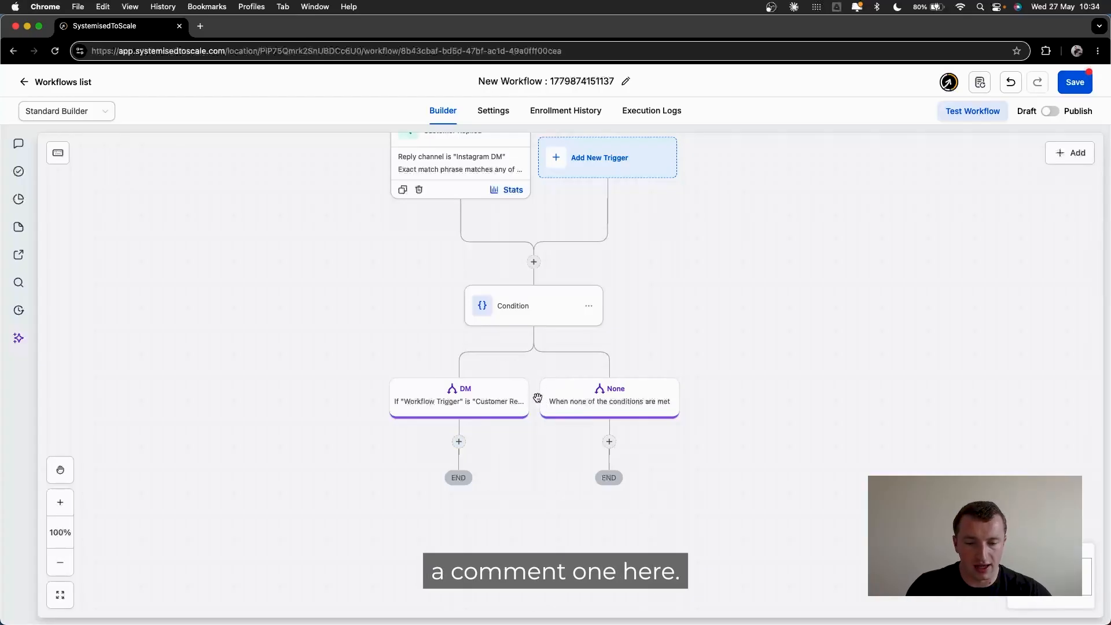
Try to add a Reply In Comments action under the None branch.
left_click(609, 443)
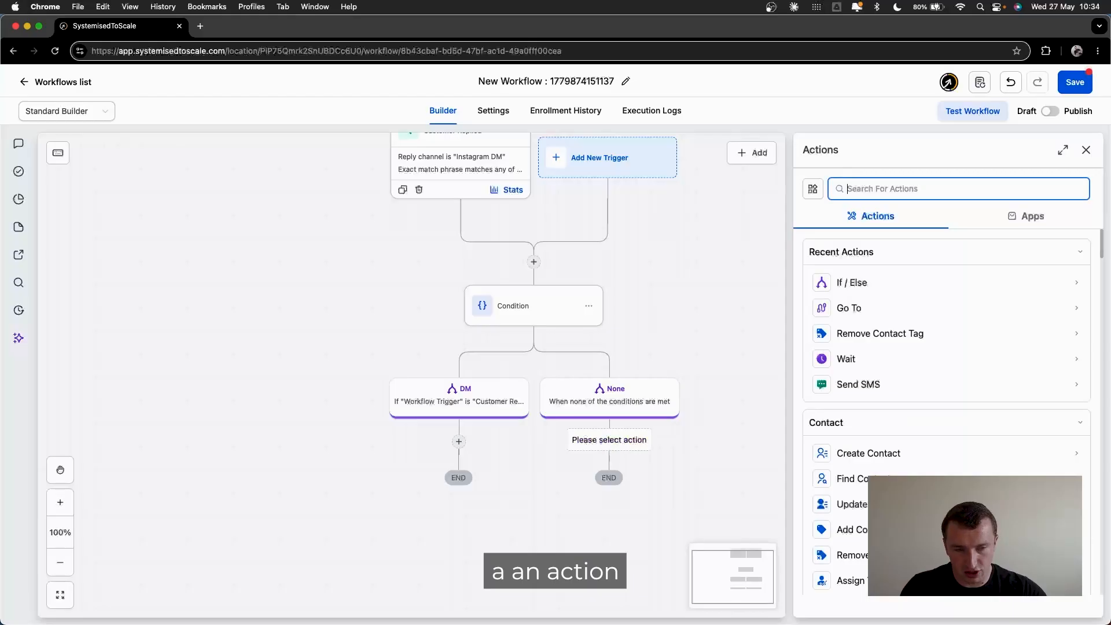
type("repl")
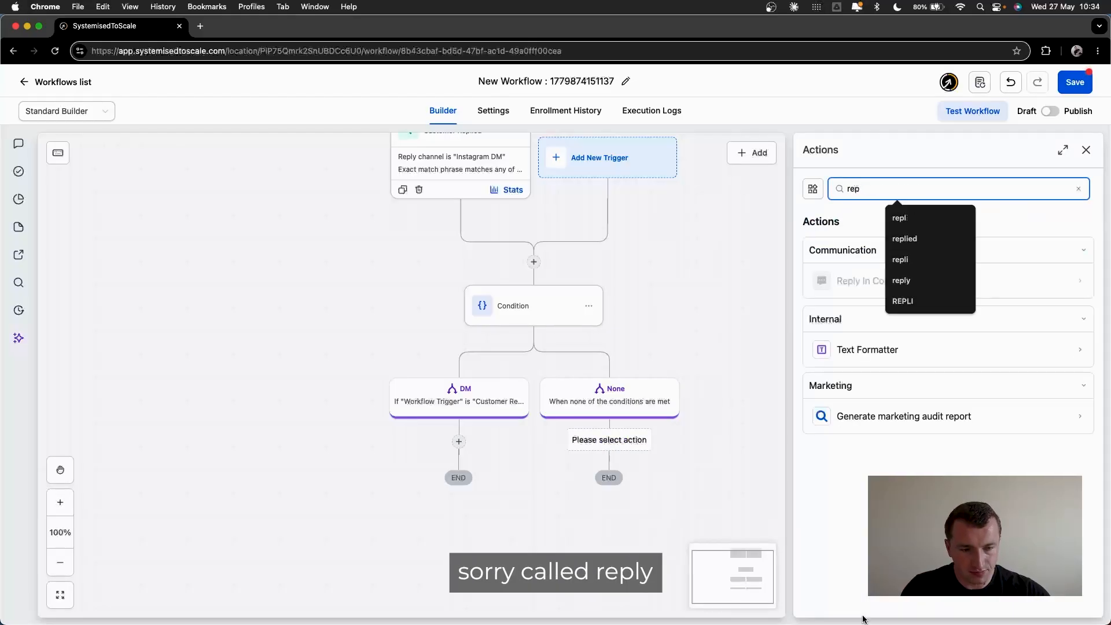
left_click(885, 278)
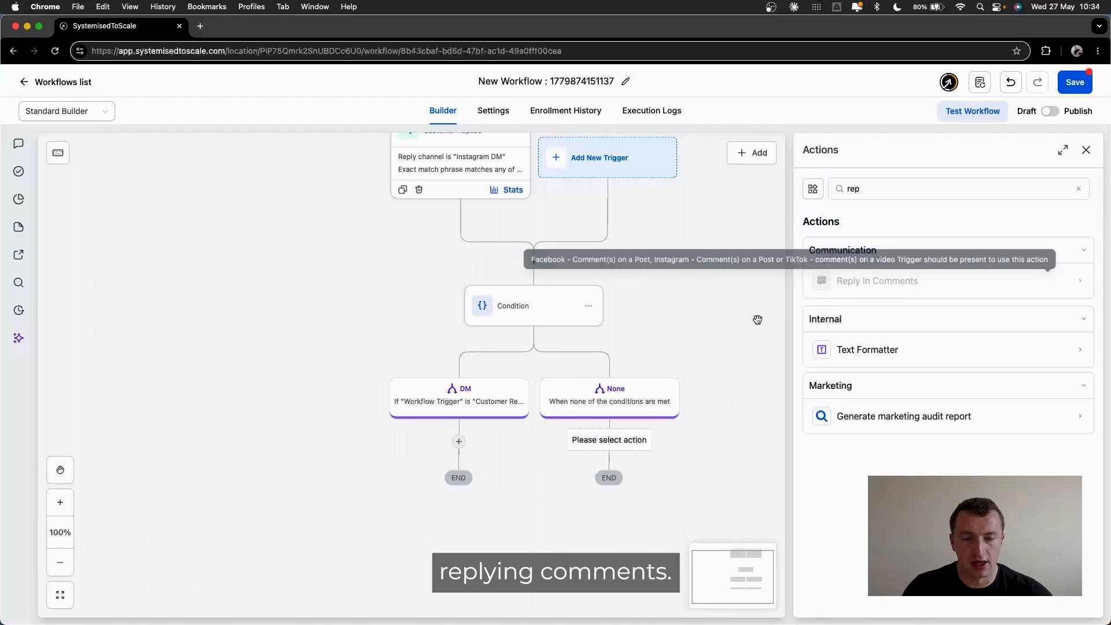
left_click(1086, 150)
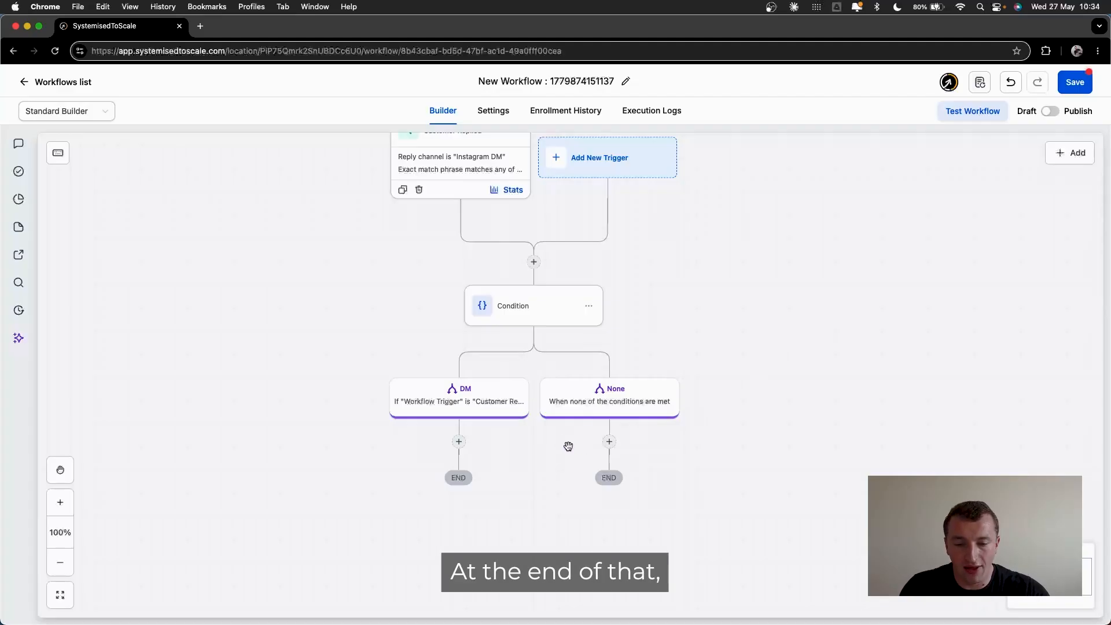
Add an Add Contact Tag action under the DM branch with a new tag "(IG) calorie guide" and save it.
left_click(458, 441)
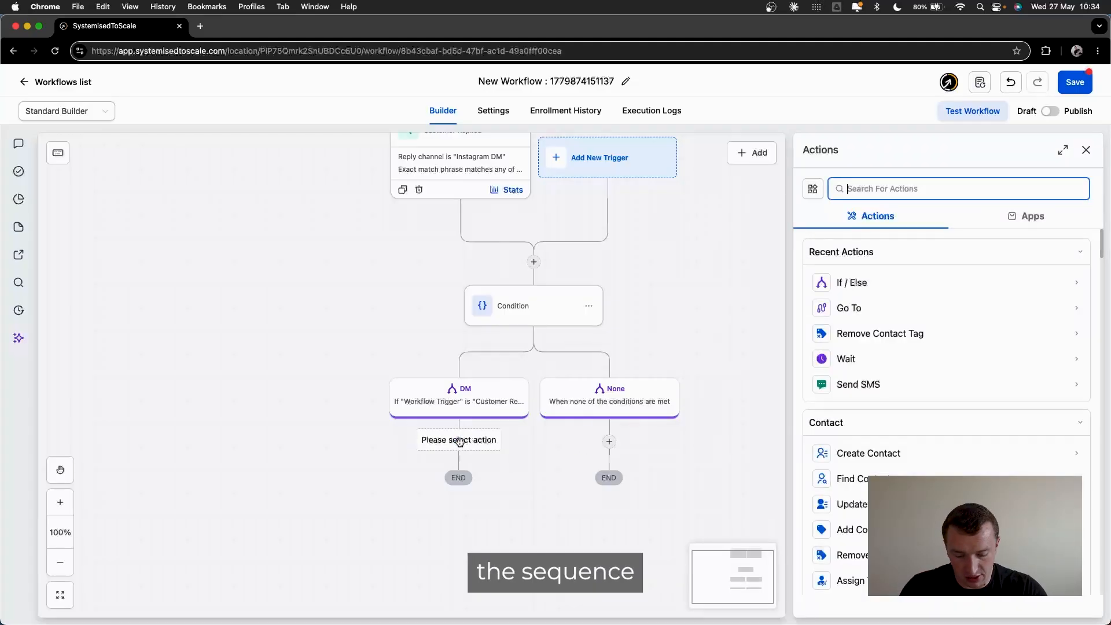
type("tag")
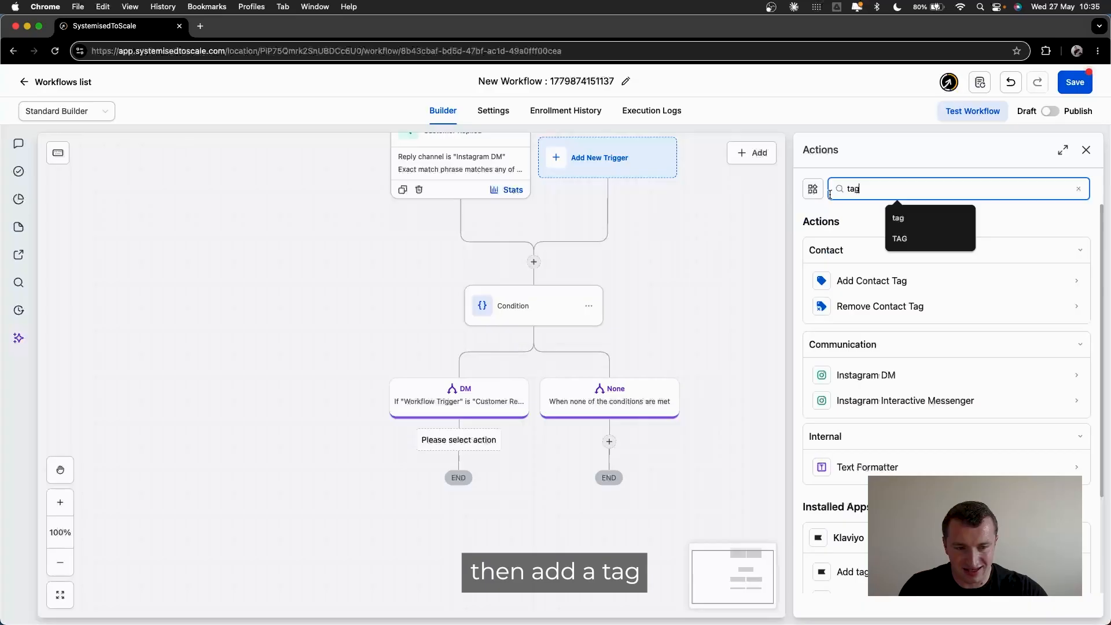
left_click(867, 281)
left_click(845, 289)
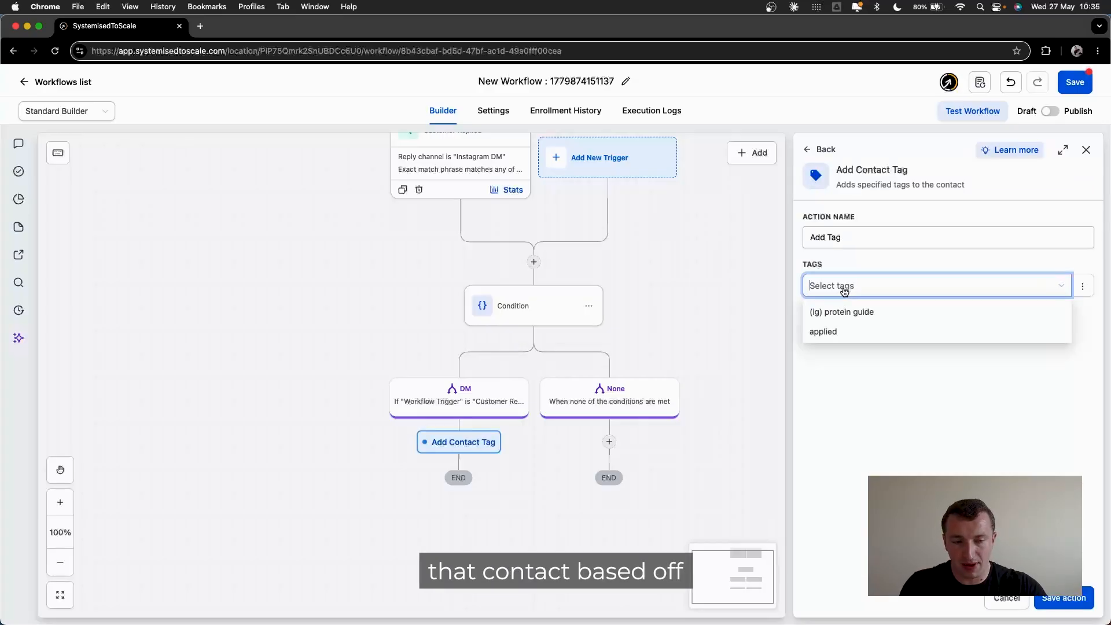
type("(IG")
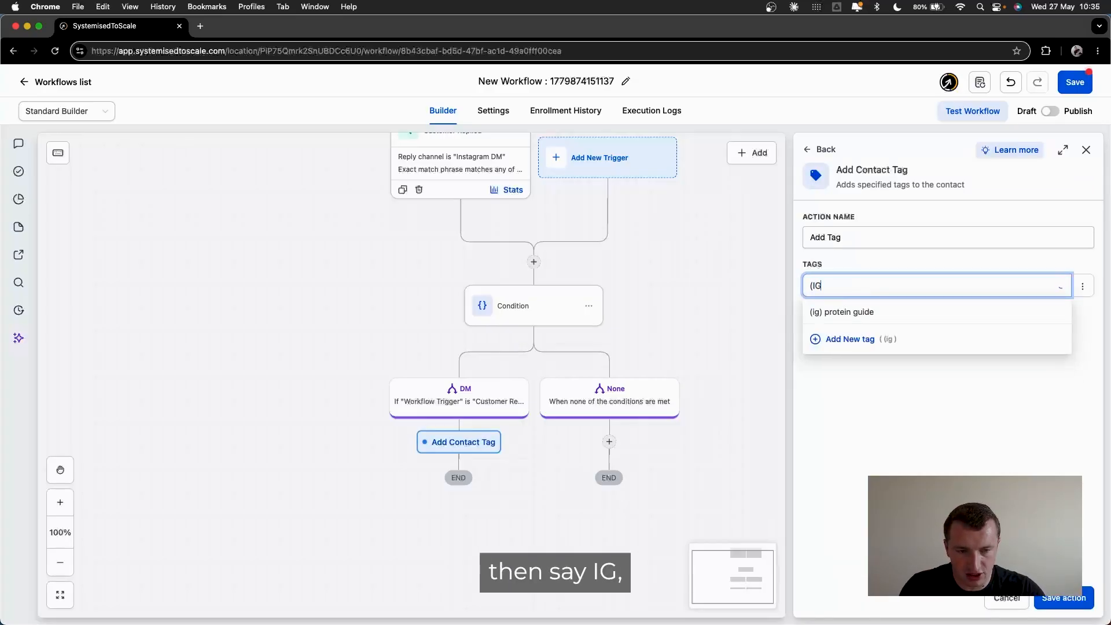
type(") calori")
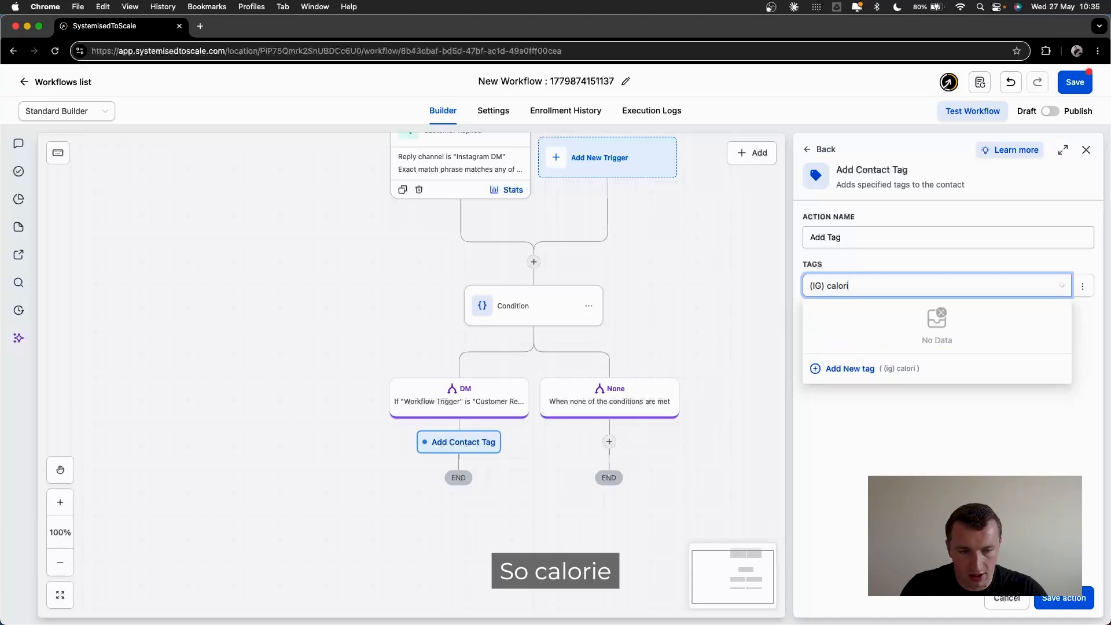
type("e guide")
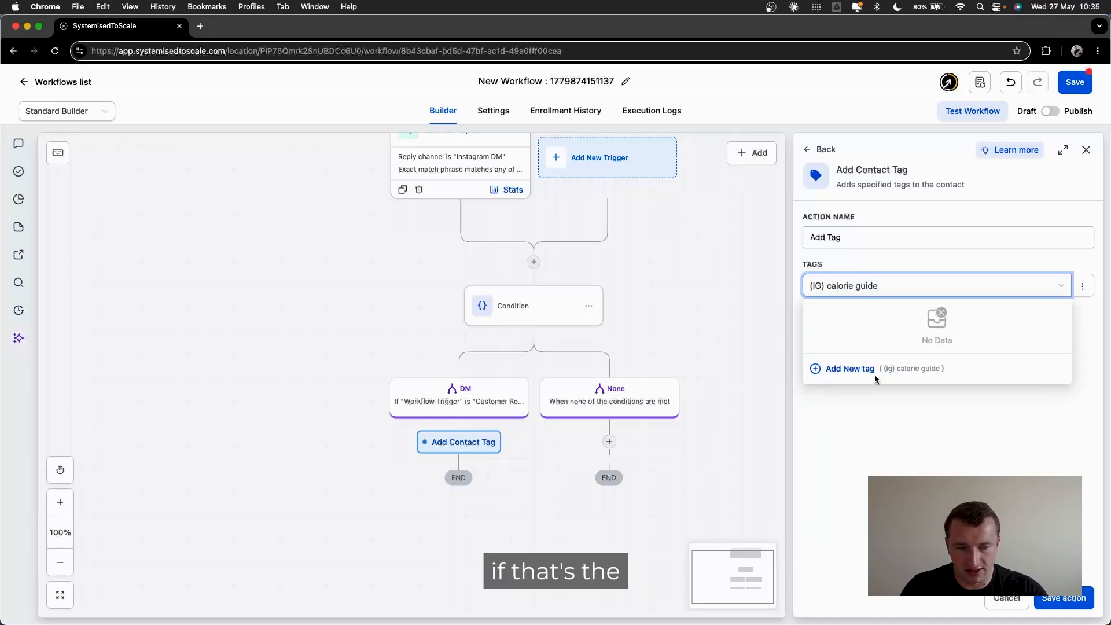
left_click(868, 373)
left_click(1054, 603)
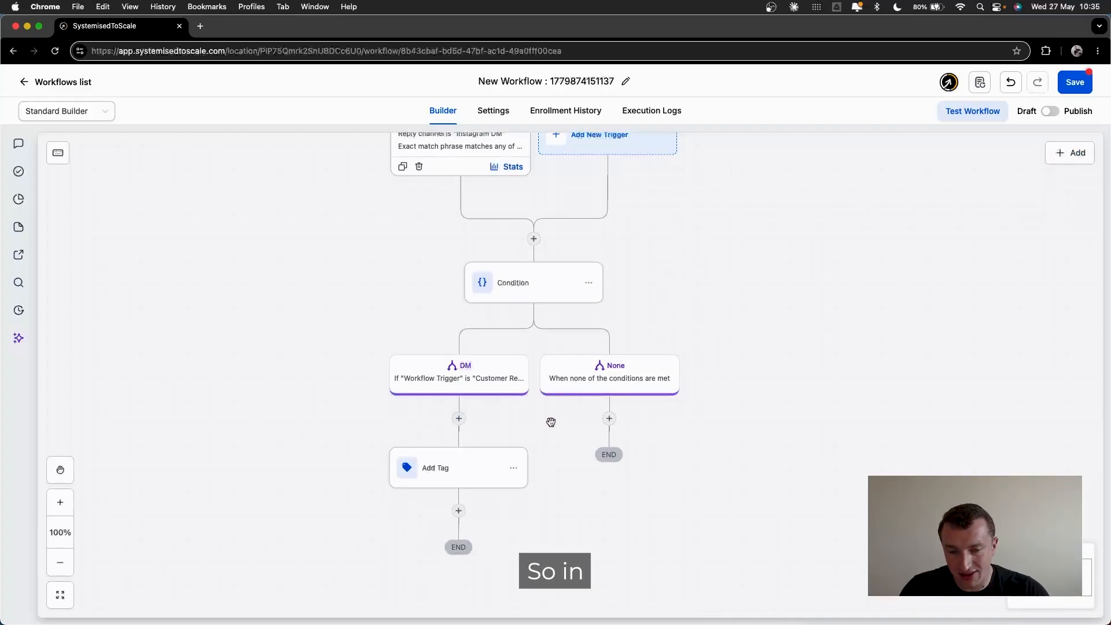
Add a Go To action under the None branch with the Add Tag action as its destination.
left_click(608, 418)
type("go")
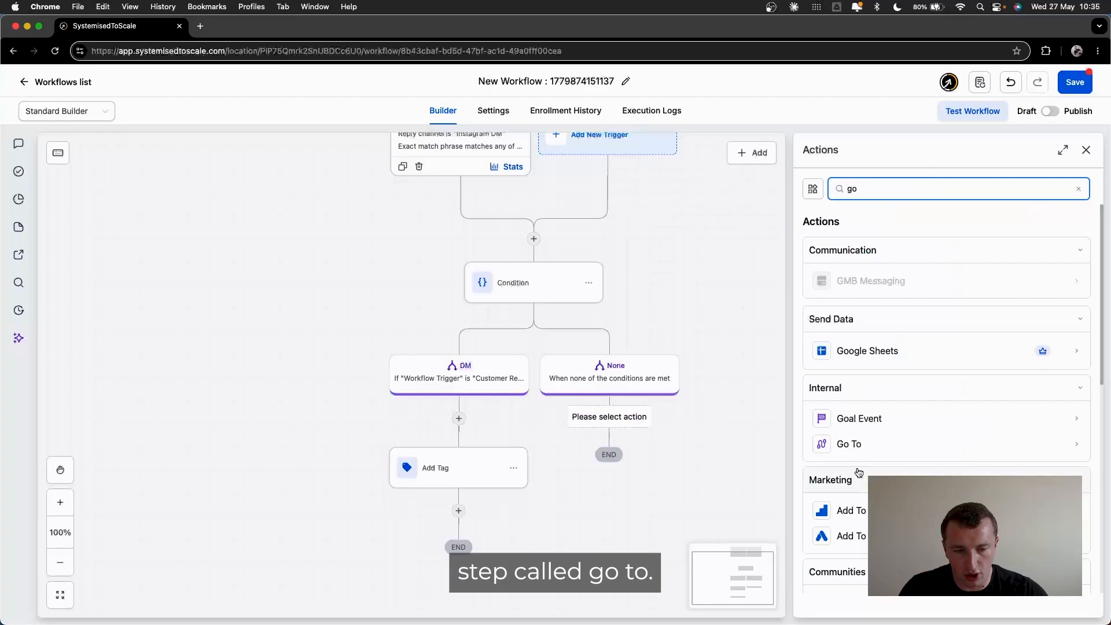
left_click(849, 444)
left_click(1053, 602)
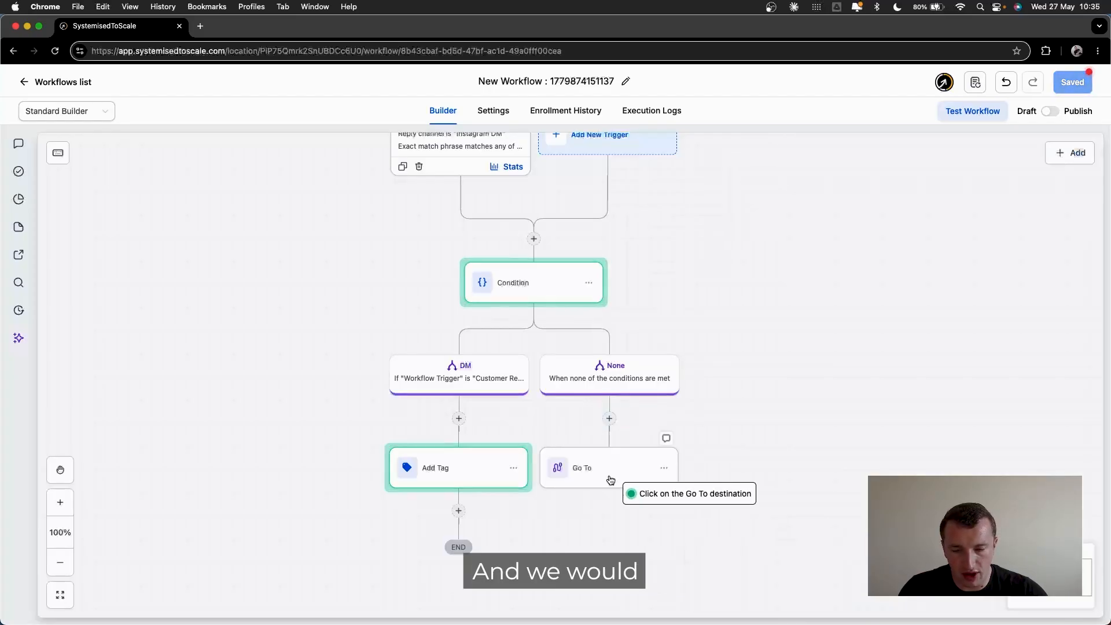
left_click(463, 463)
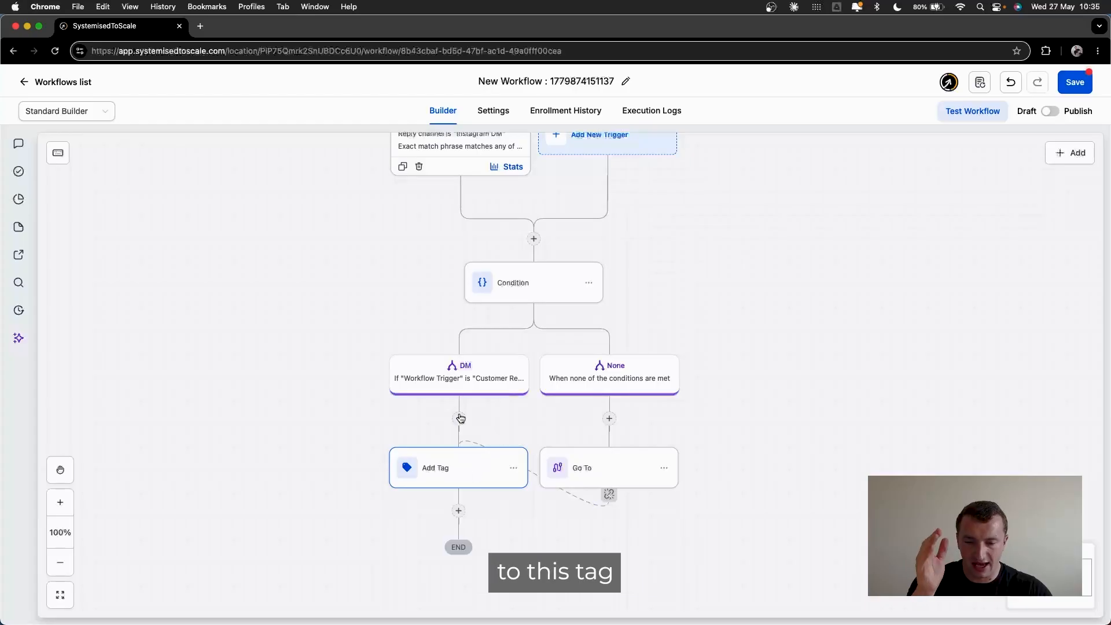
Start a Create/Update Opportunity action after Add Tag and look through its pipeline and pipeline stage choices.
scroll(466, 472, "down", 1)
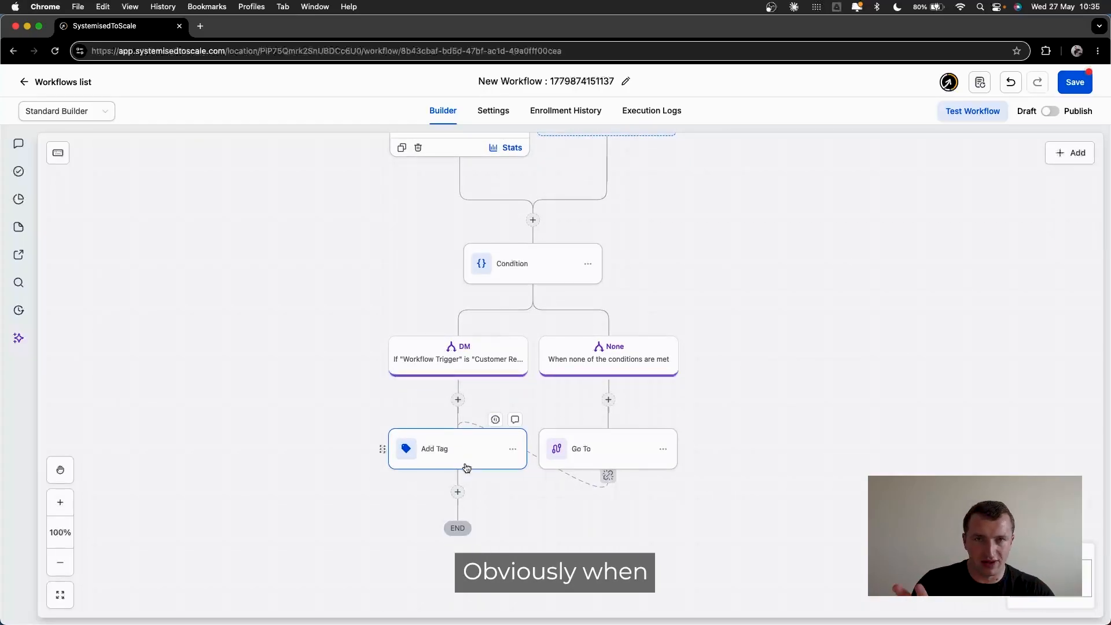
scroll(465, 465, "down", 1)
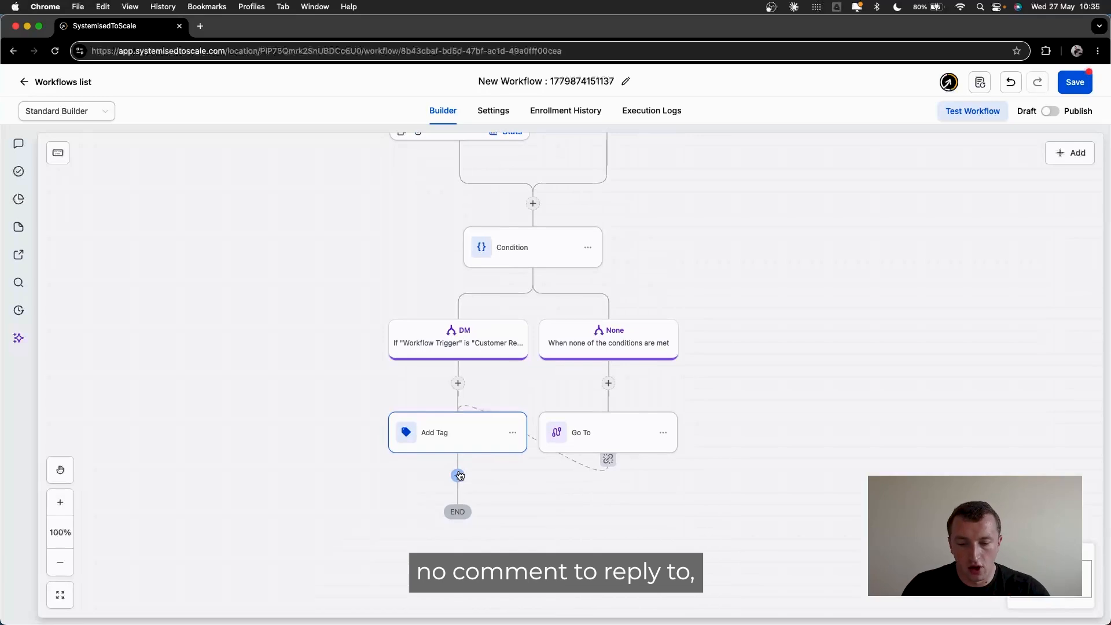
left_click(458, 476)
type("opp")
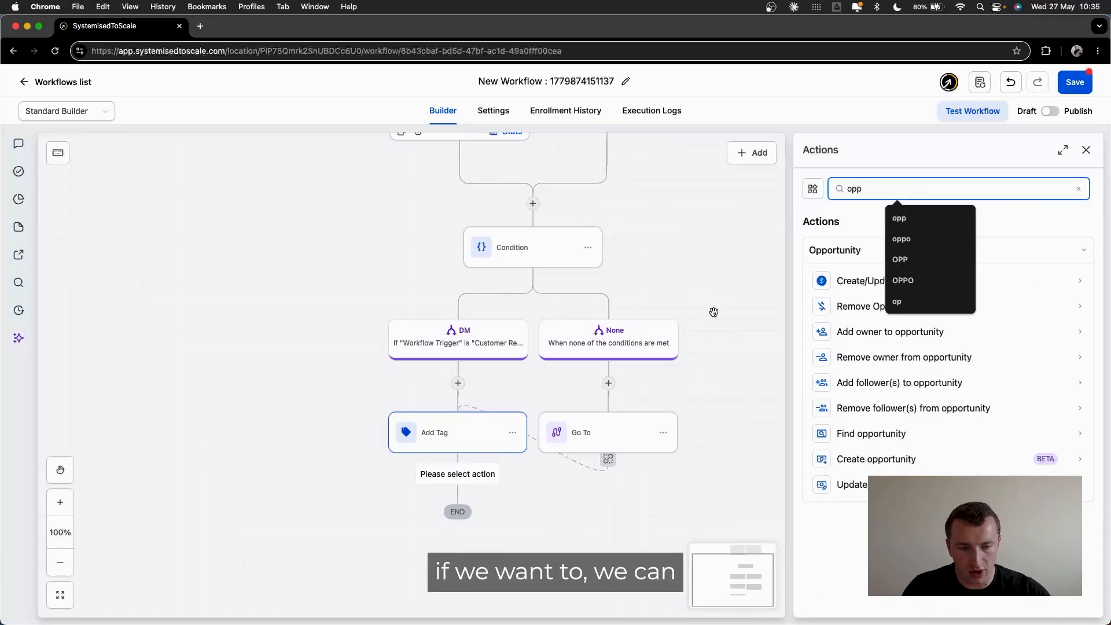
left_click(868, 281)
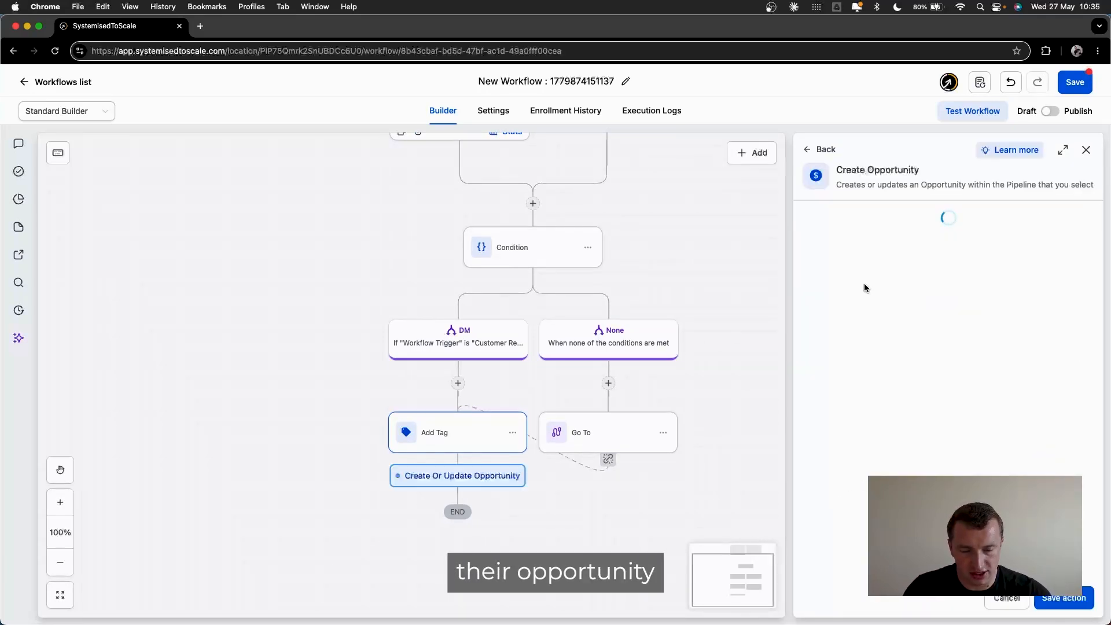
left_click(833, 375)
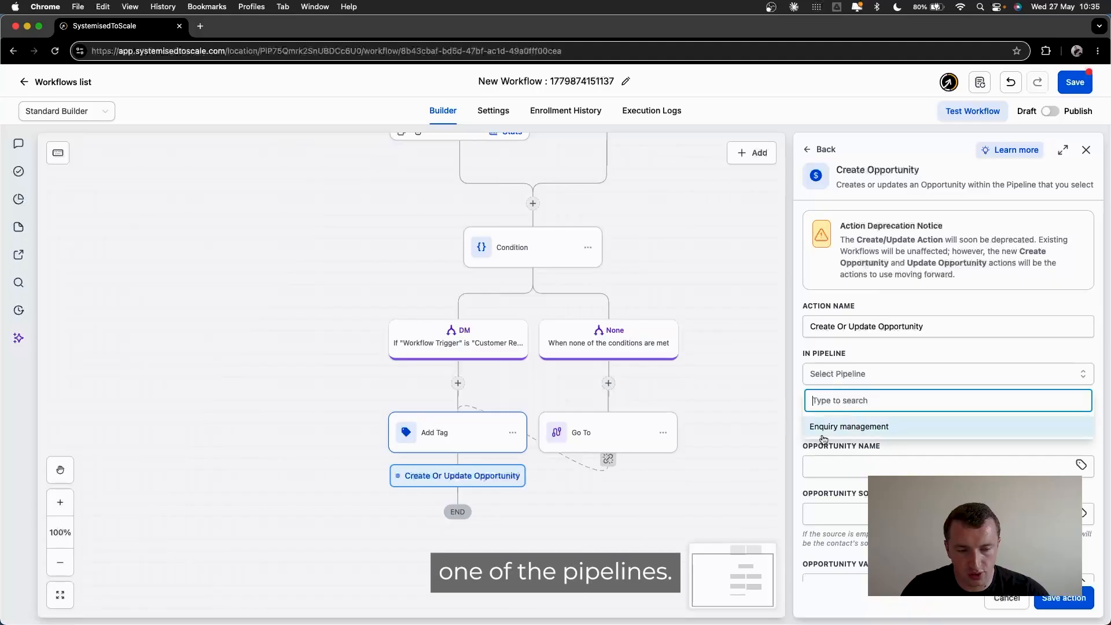
left_click(877, 351)
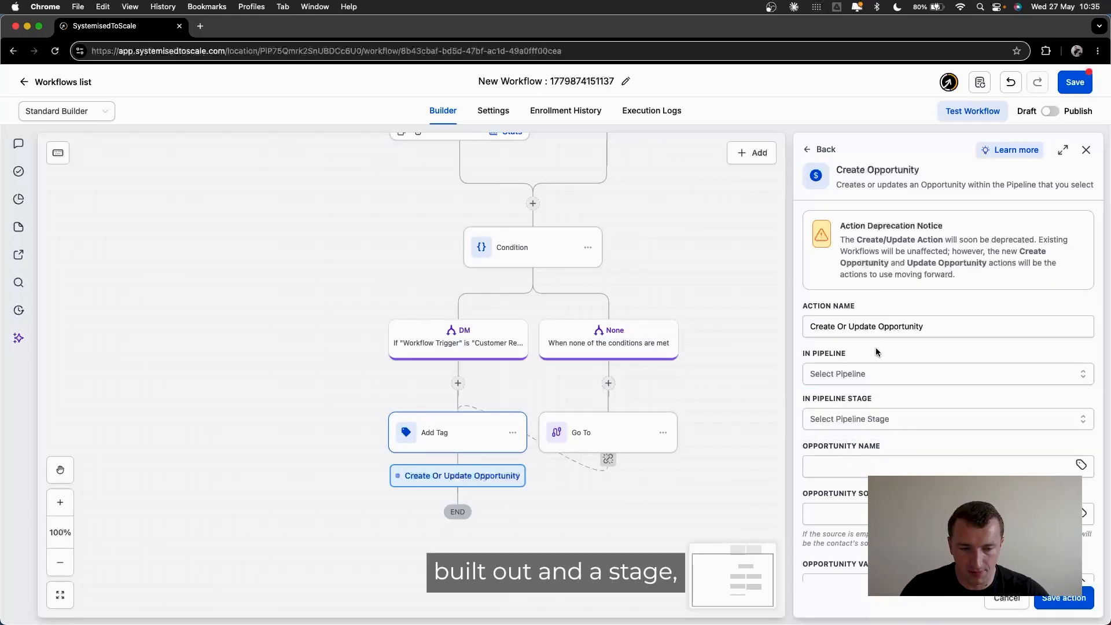
left_click(873, 419)
Set the opportunity name to the contact's full name custom value and the opportunity source to "name instagram account - DM sequence".
scroll(895, 399, "down", 2)
left_click(1079, 406)
left_click(930, 228)
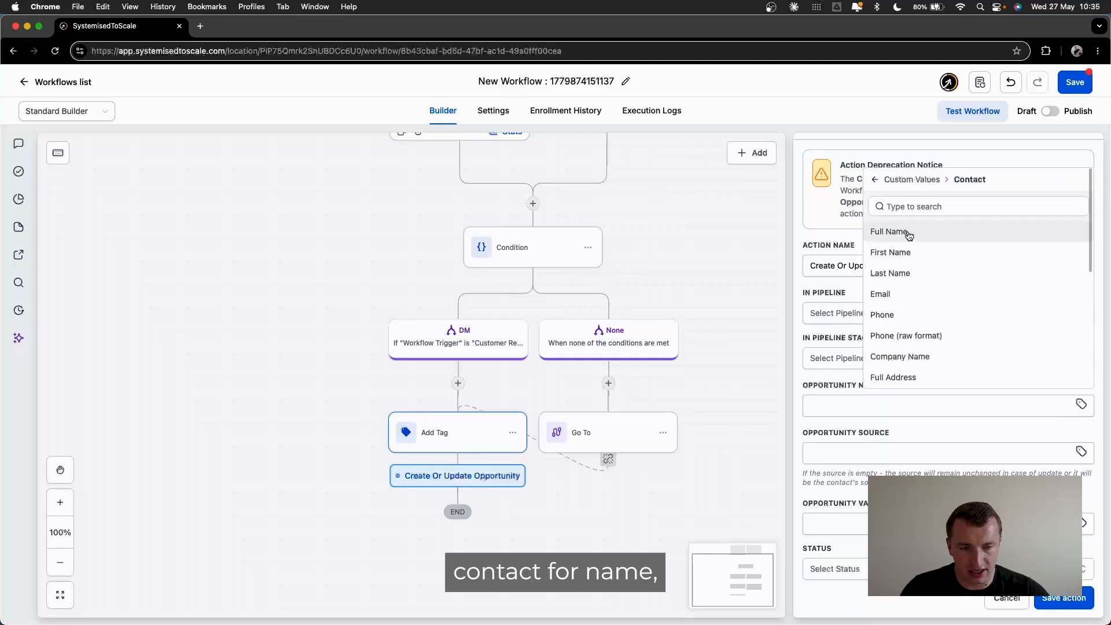
left_click(937, 228)
scroll(947, 373, "down", 3)
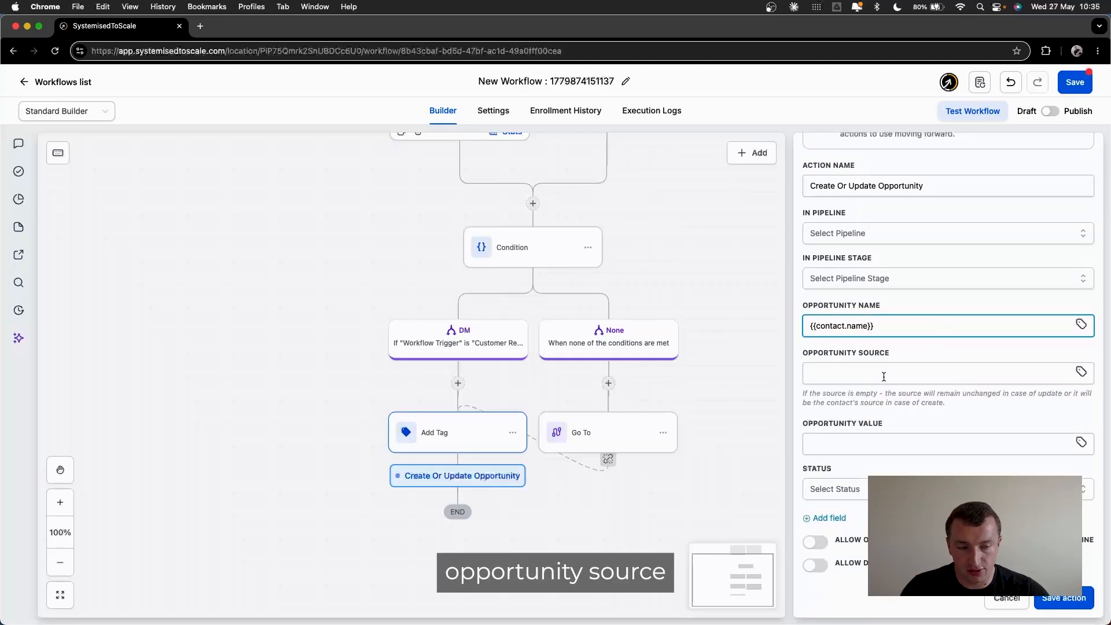
left_click(883, 376)
type("name instagram account -")
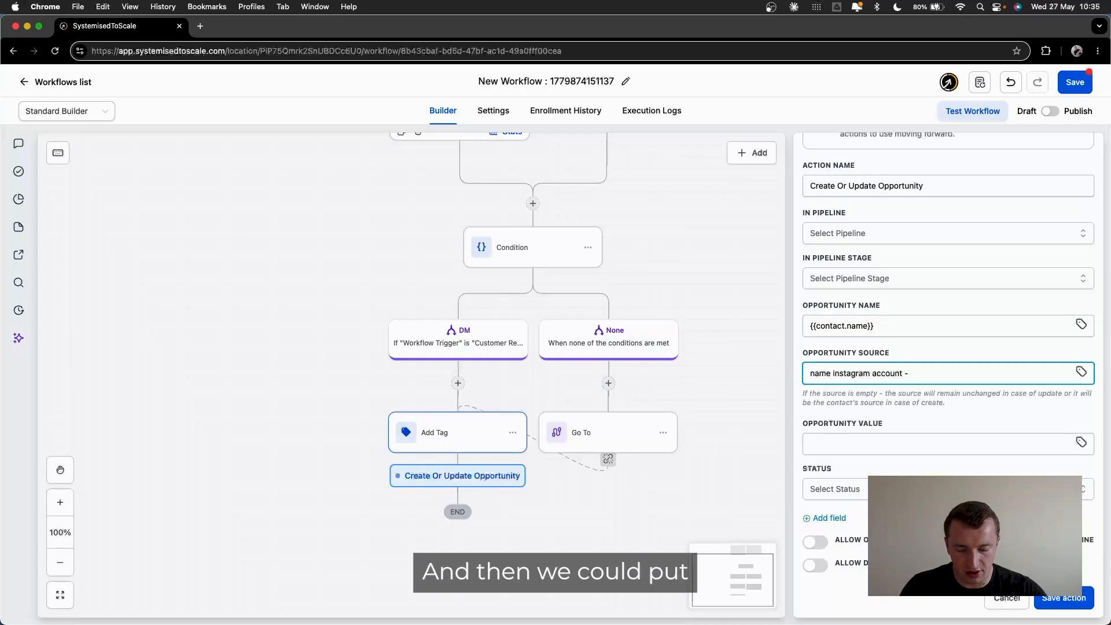
type(" DM sequence")
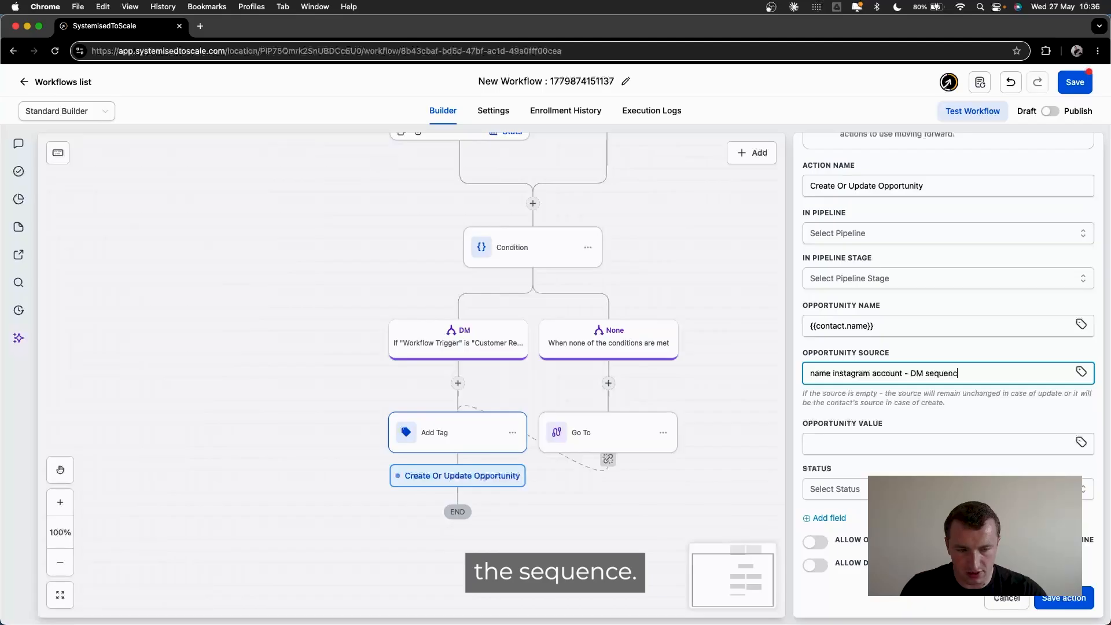
left_click(905, 403)
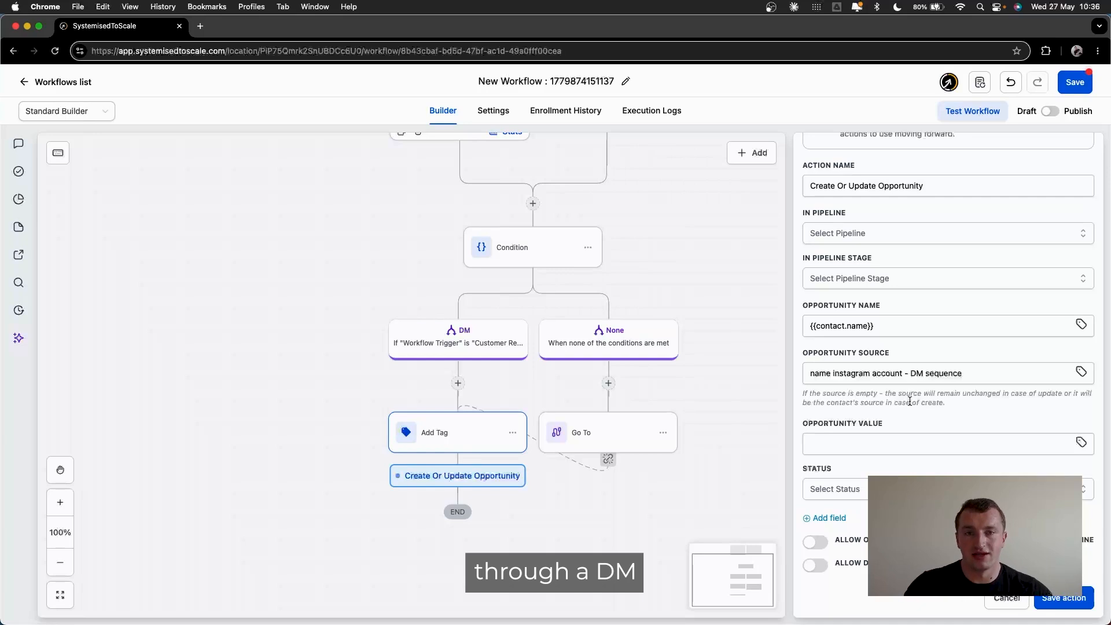
Set the opportunity status to open with the first allow option enabled, and discard the opportunity action.
left_click(845, 489)
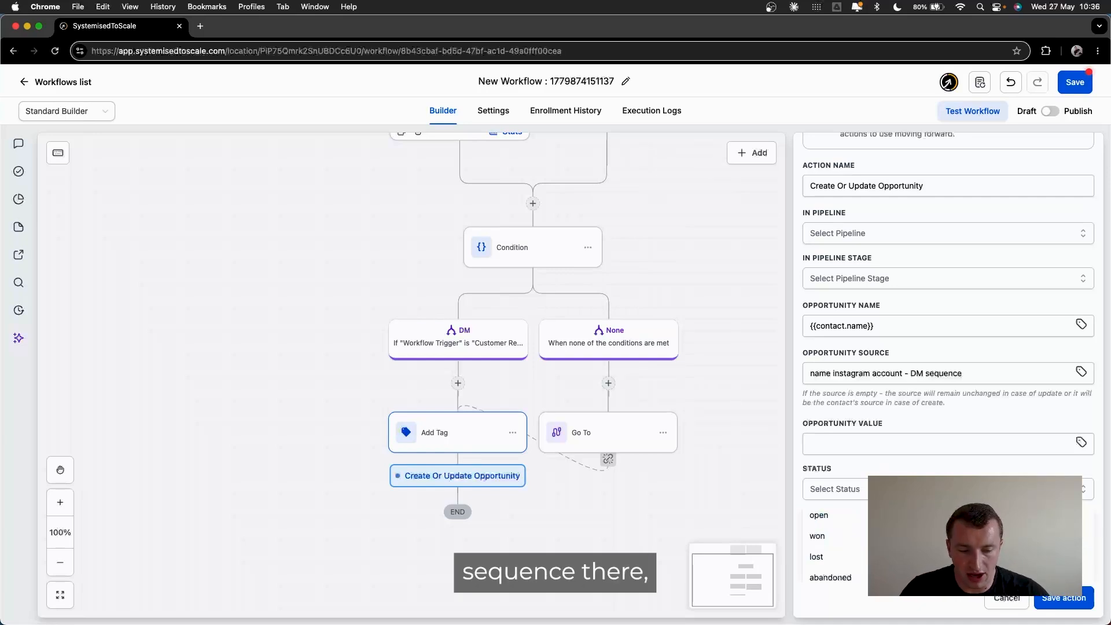
left_click(856, 513)
left_click(814, 540)
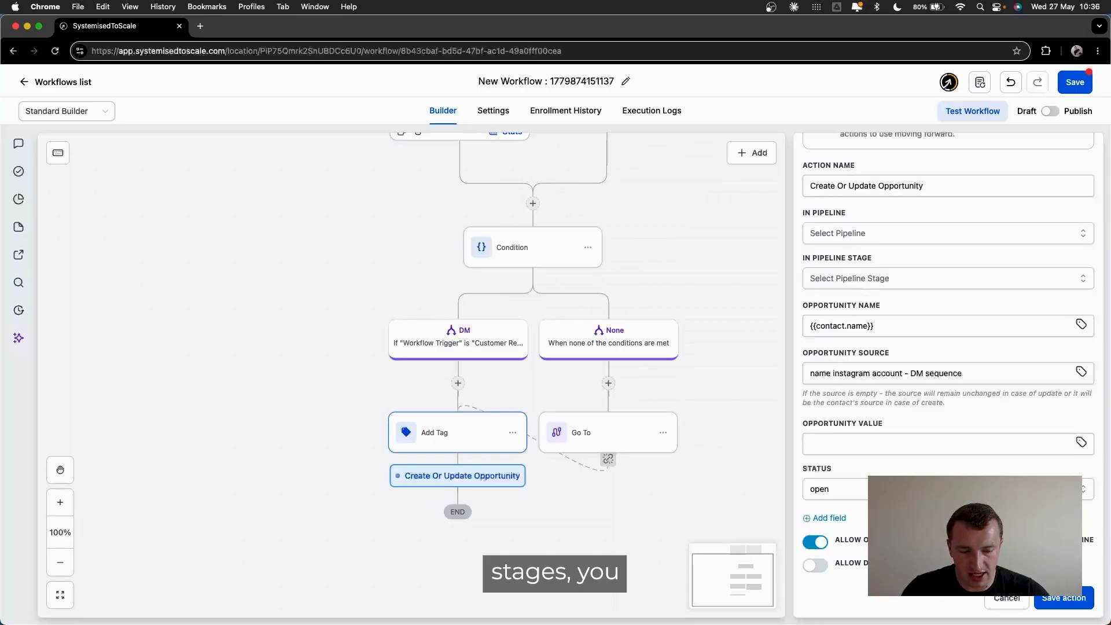
left_click(1015, 599)
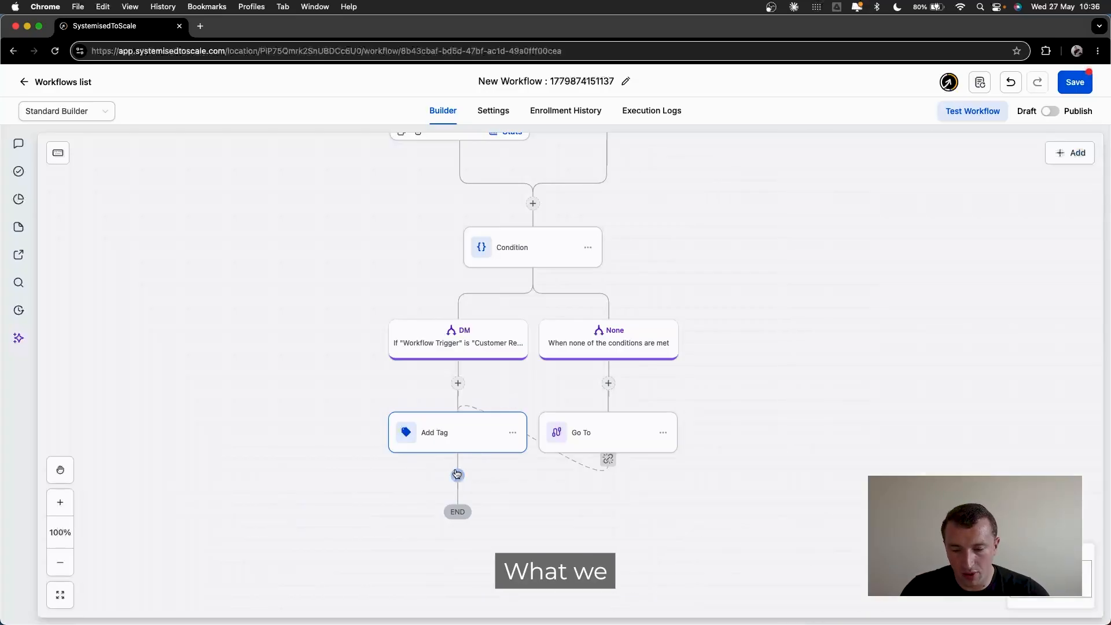
Search the actions available after Add Tag for Instagram, Facebook, SMS and WhatsApp messaging options.
left_click(457, 474)
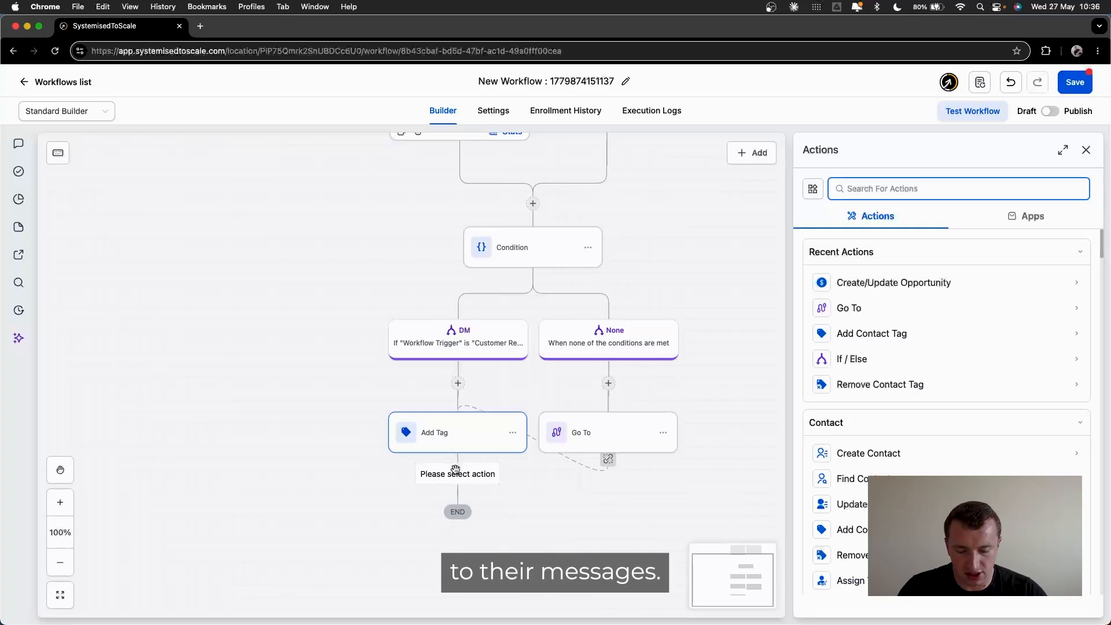
type("insta")
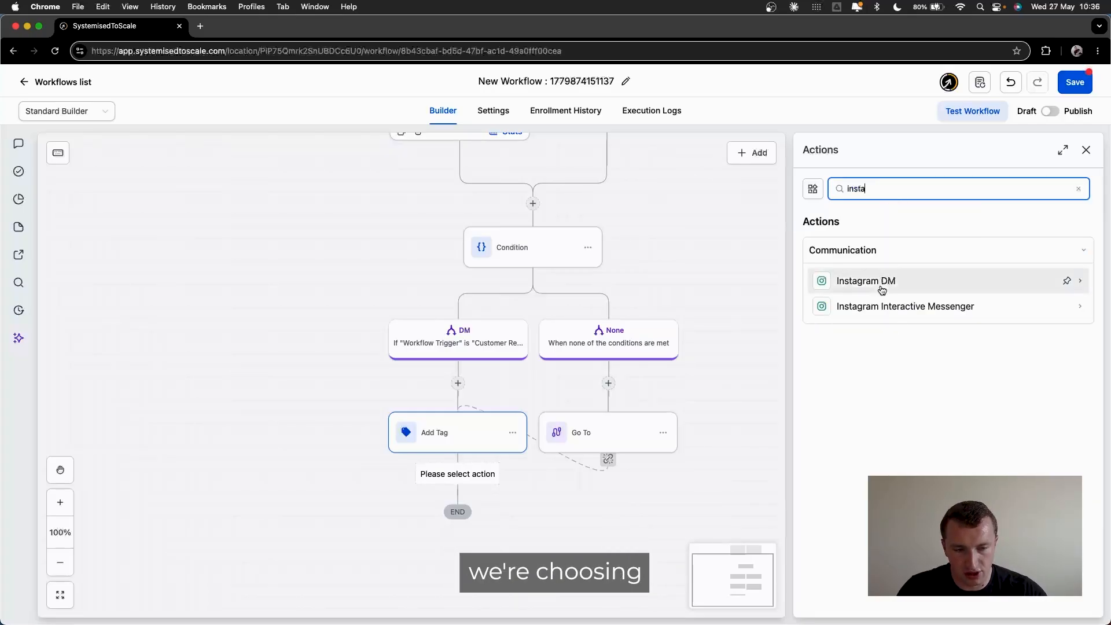
double_click(866, 190)
type("face")
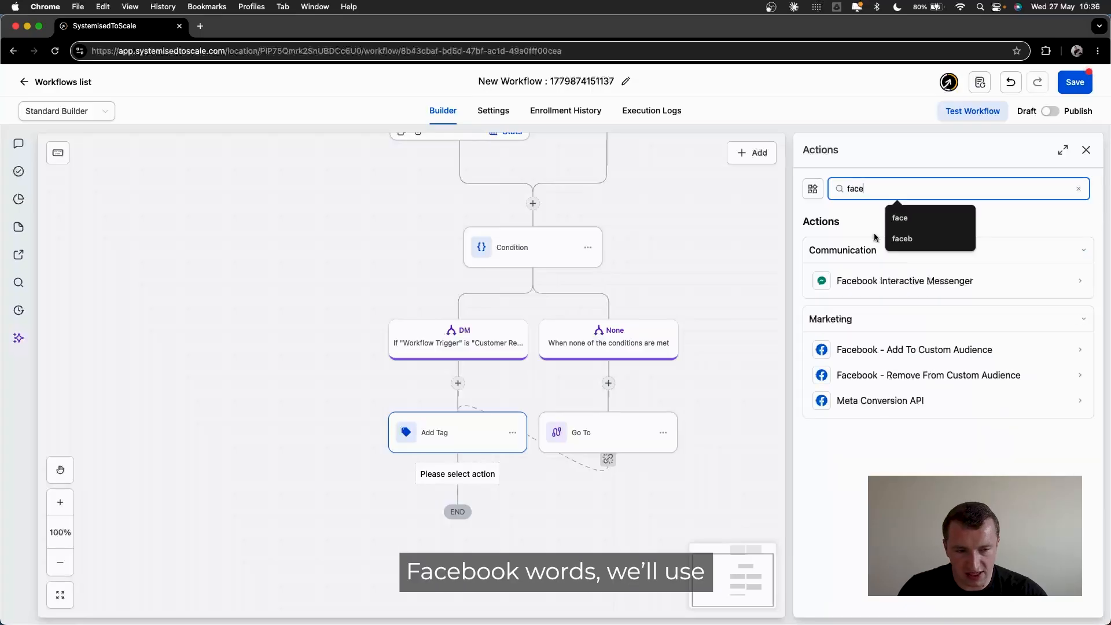
double_click(876, 185)
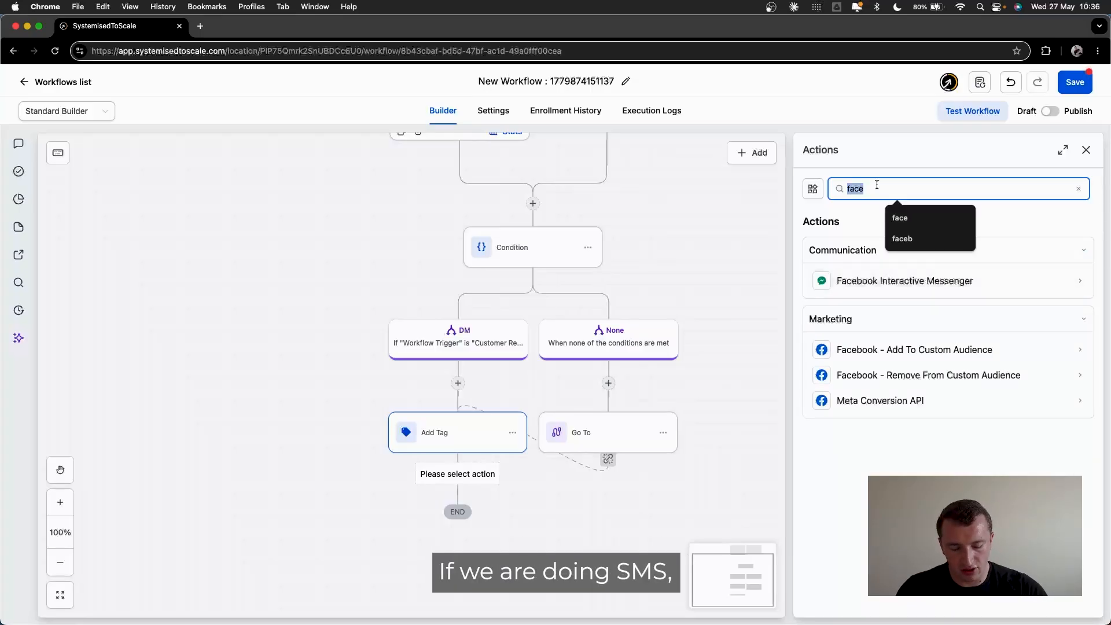
type("sms")
key("BackSpace")
key("BackSpace")
key("BackSpace")
type("what")
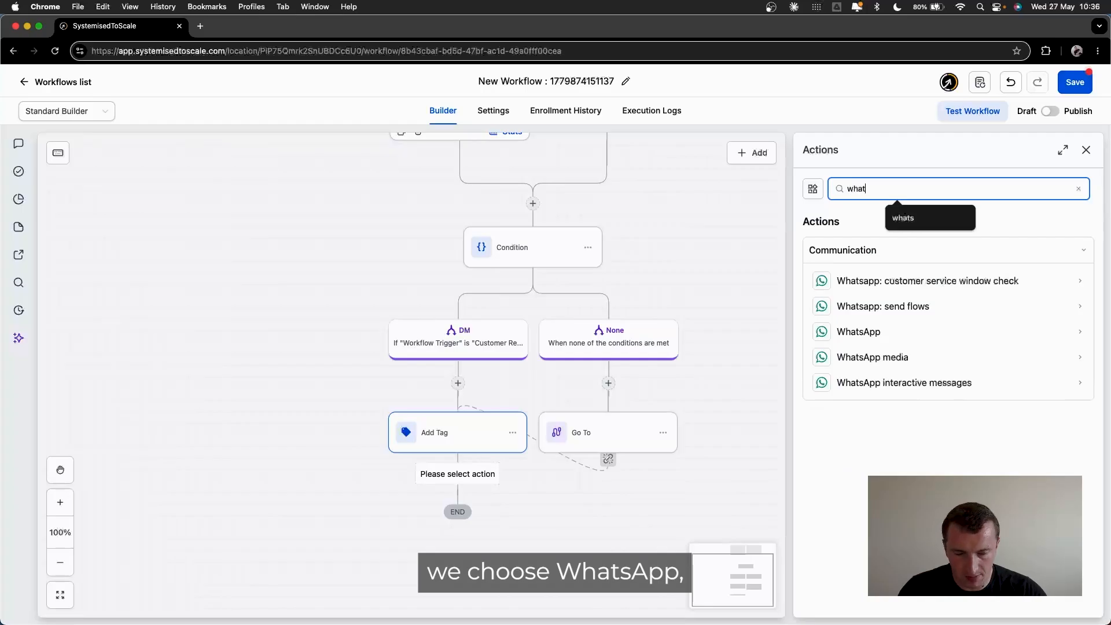
key("BackSpace")
key("BackSpace")
key("BackSpace")
key("BackSpace")
Add an Instagram DM action after Add Tag with the message "Thanks for requesting my calorie guide, what's the best email to send it over to?".
type("ins")
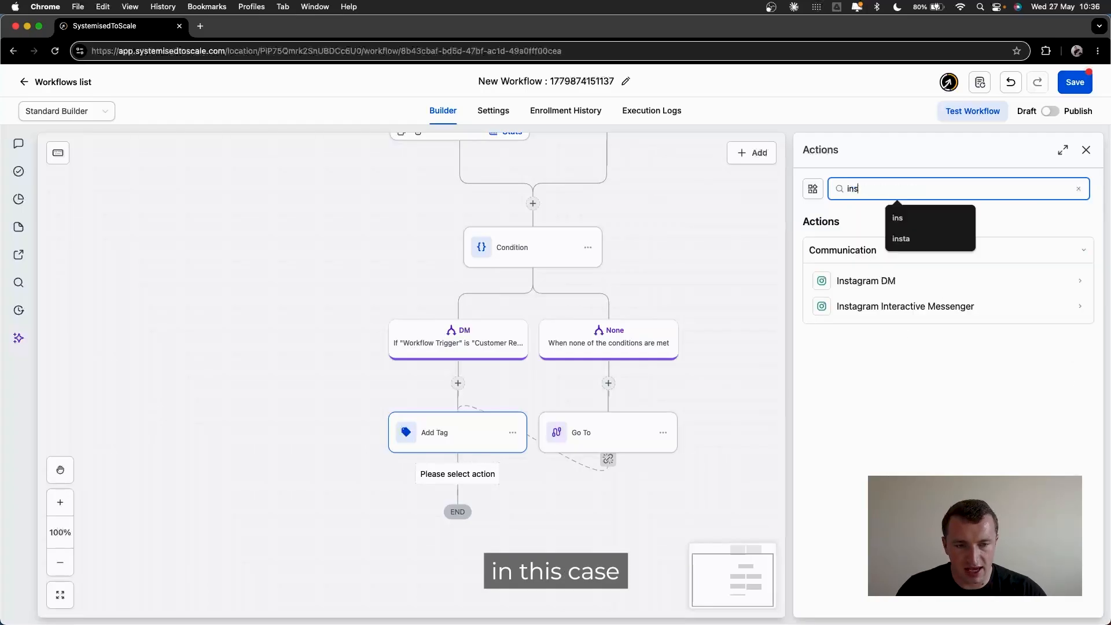
left_click(881, 278)
scroll(867, 365, "down", 3)
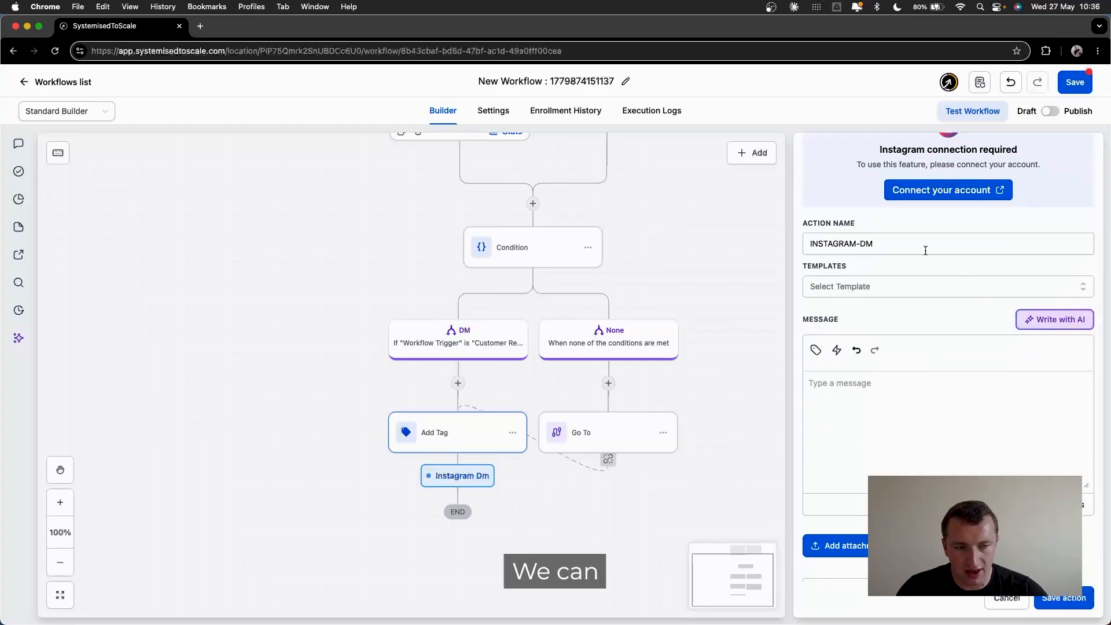
scroll(925, 251, "down", 1)
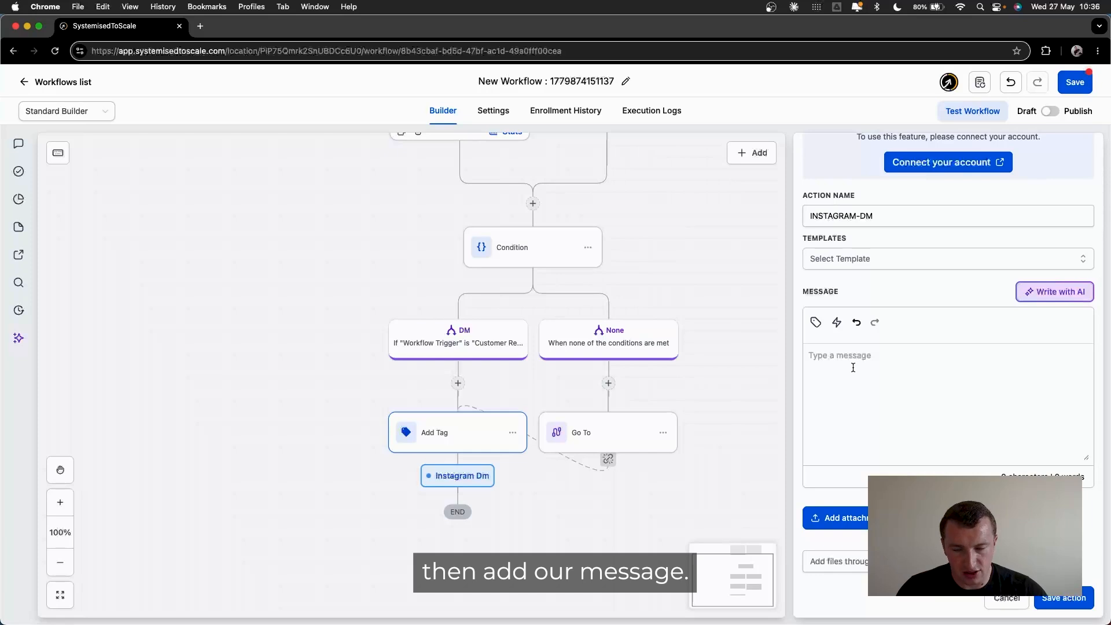
left_click(852, 367)
type("Thanks for requesting my")
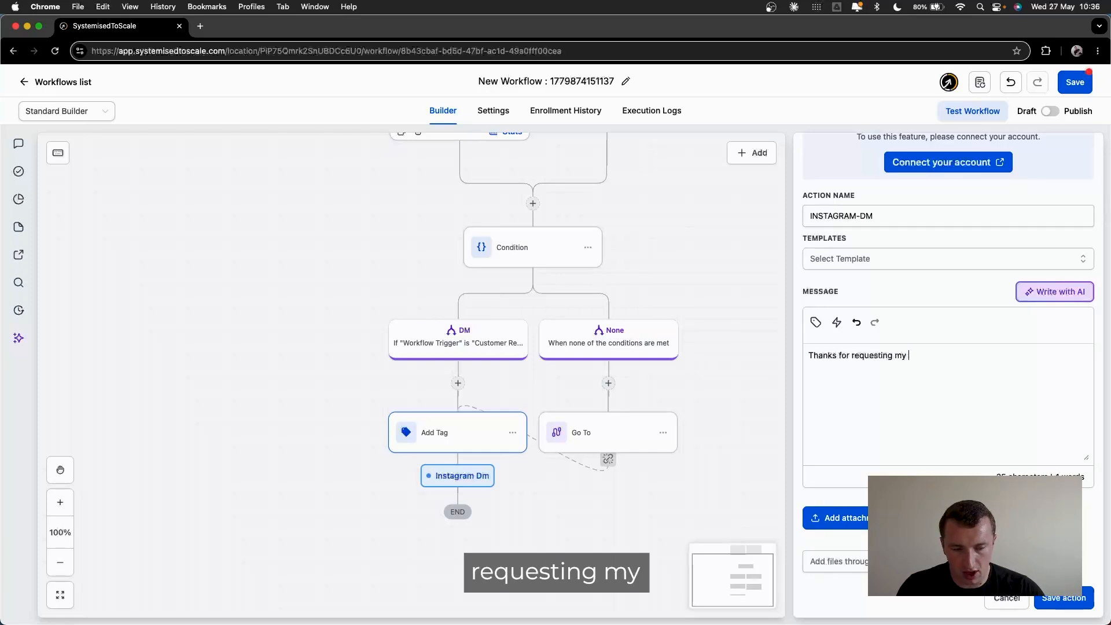
type(" calorie guide, ")
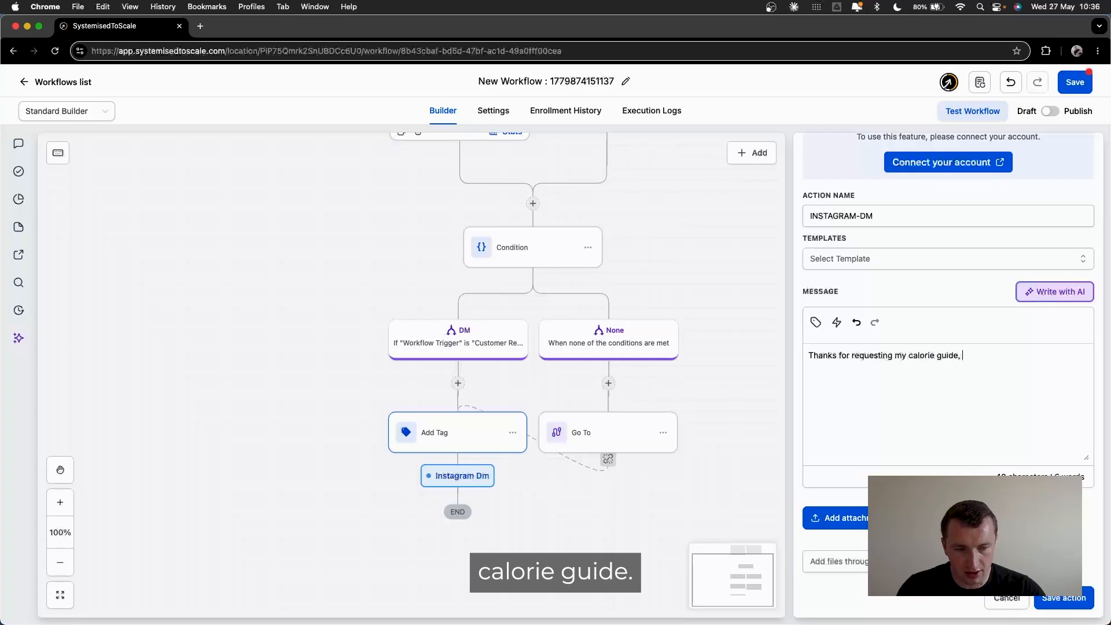
type("what's the best email ")
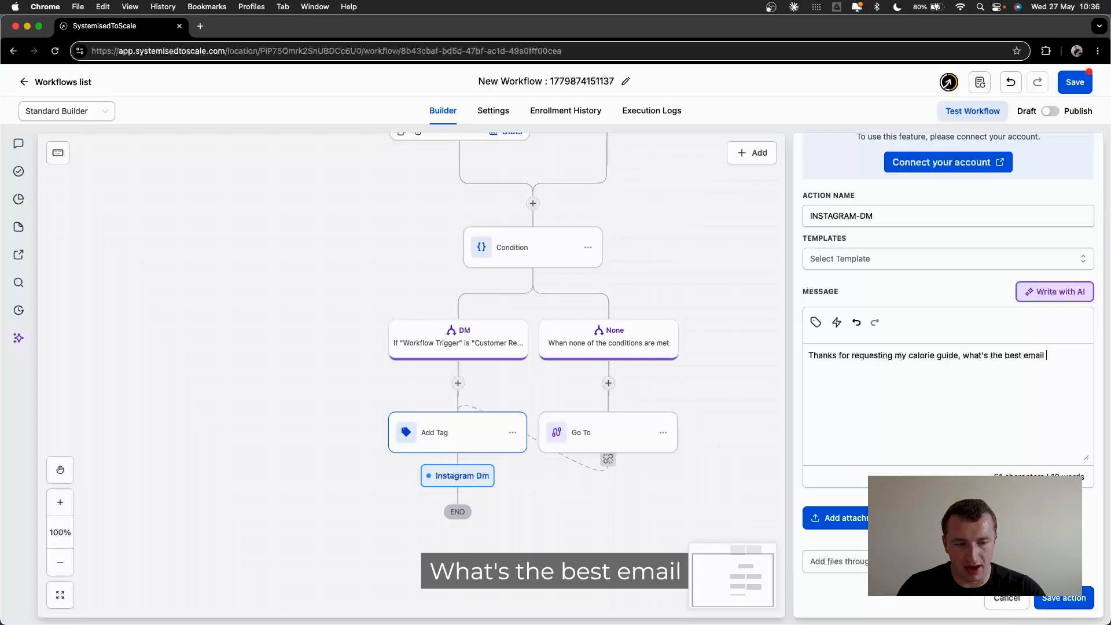
type("to send it over to?")
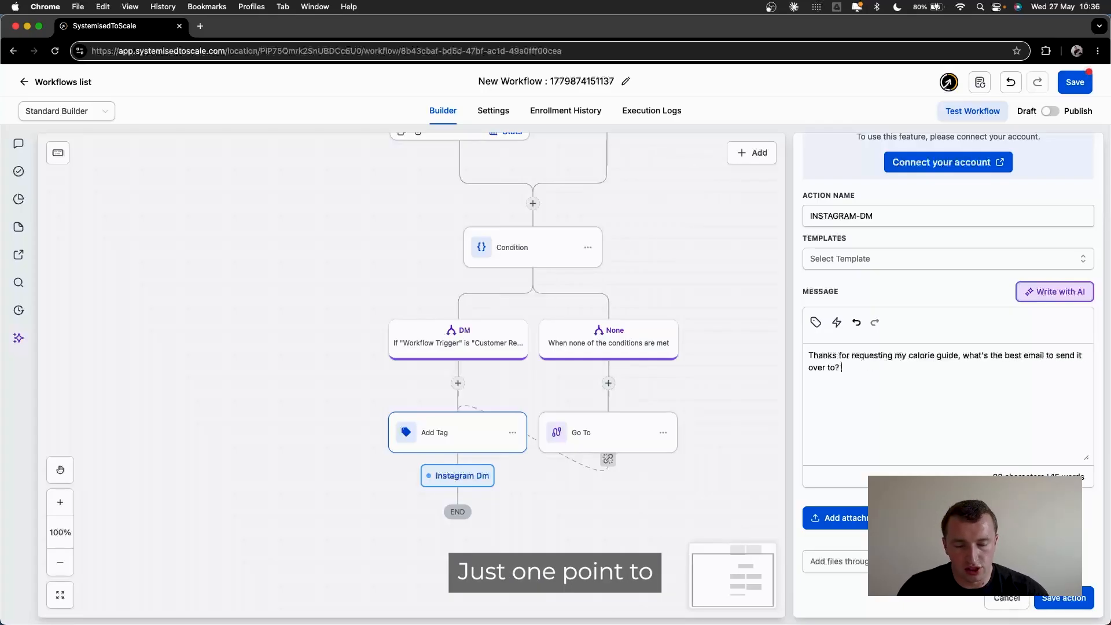
left_click(815, 324)
left_click(870, 397)
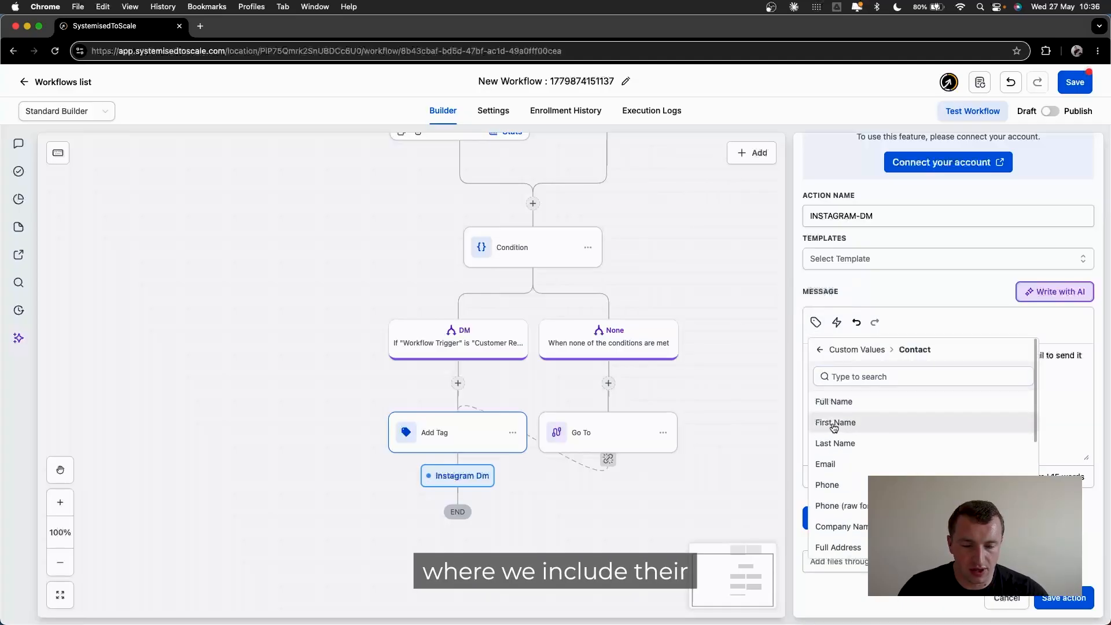
left_click(858, 428)
double_click(839, 369)
key("BackSpace")
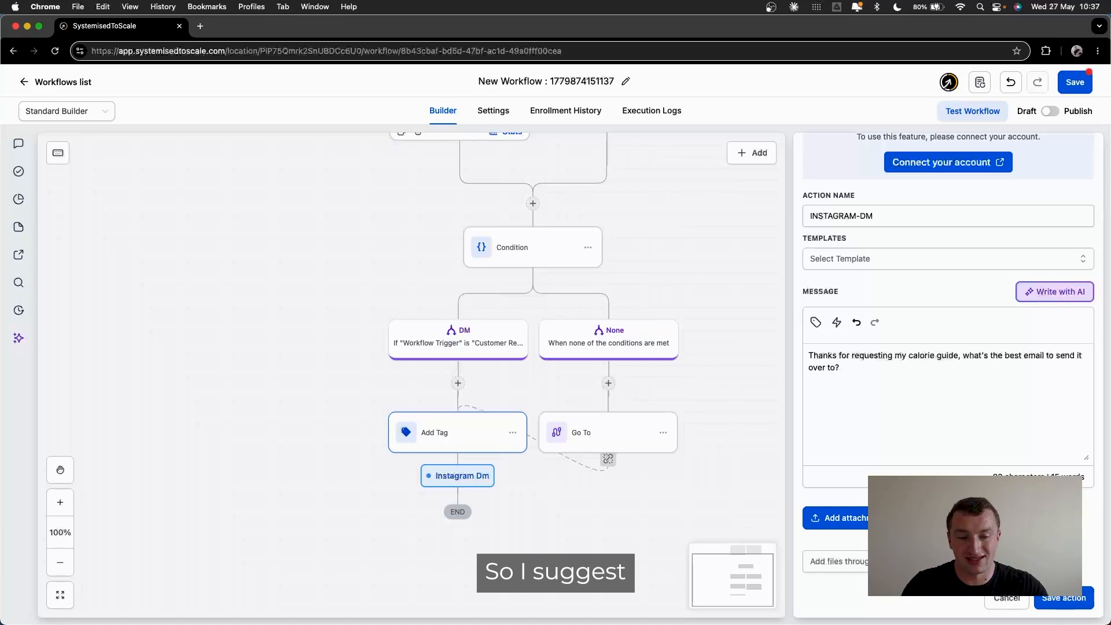
Save the Instagram DM action and add a Wait action below it that lasts until the contact replies to INSTAGRAM-DM.
left_click(1043, 602)
scroll(533, 441, "down", 5)
left_click(456, 415)
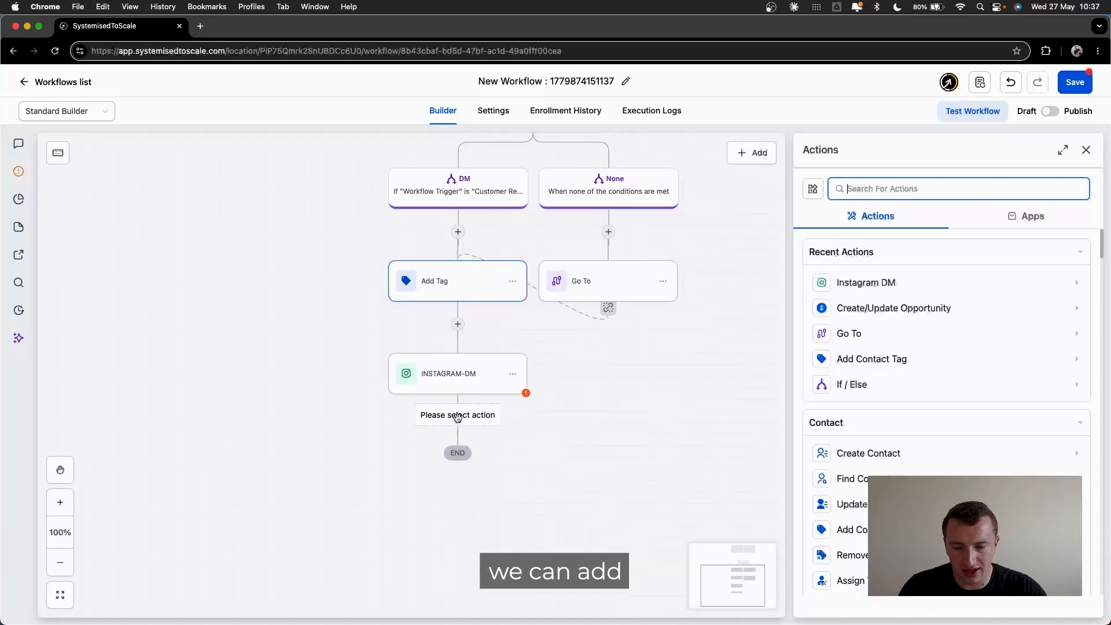
type("wa")
left_click(833, 284)
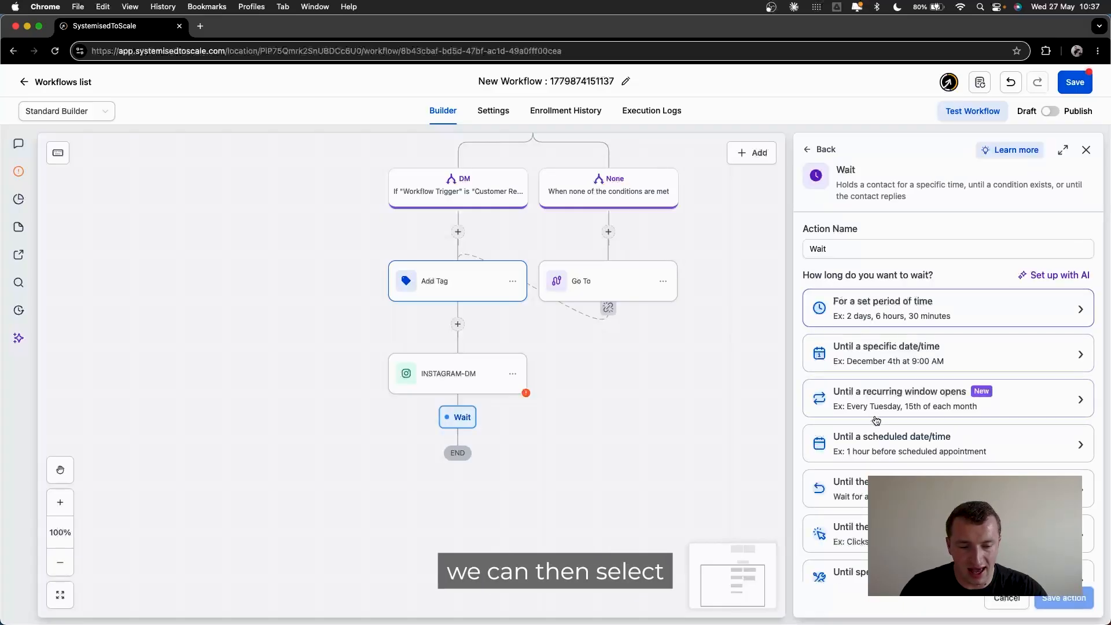
scroll(872, 405, "down", 1)
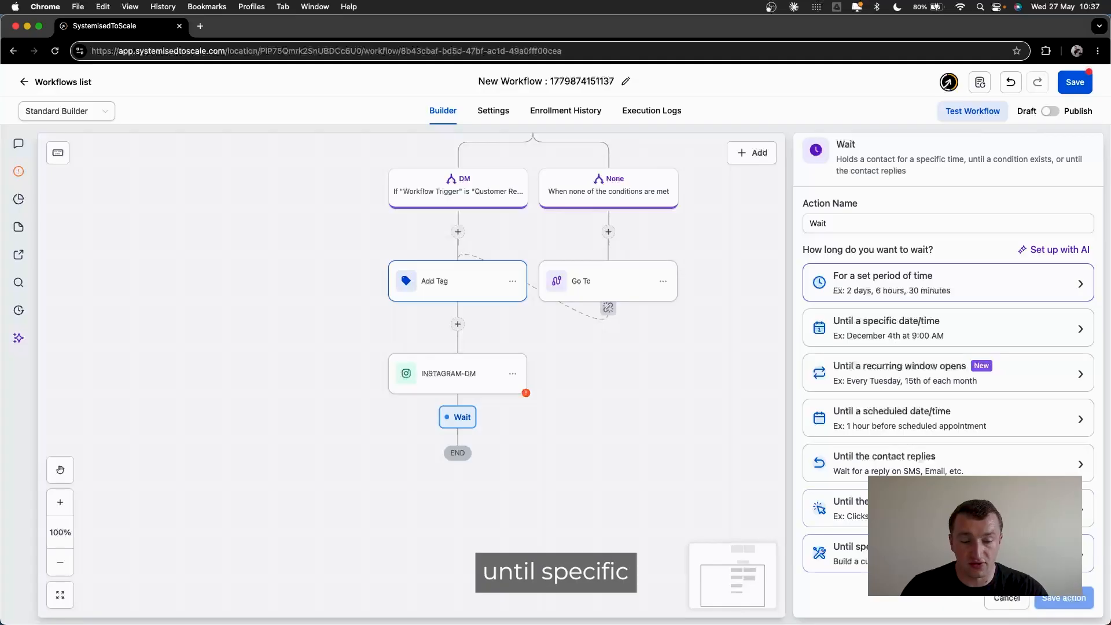
left_click(885, 466)
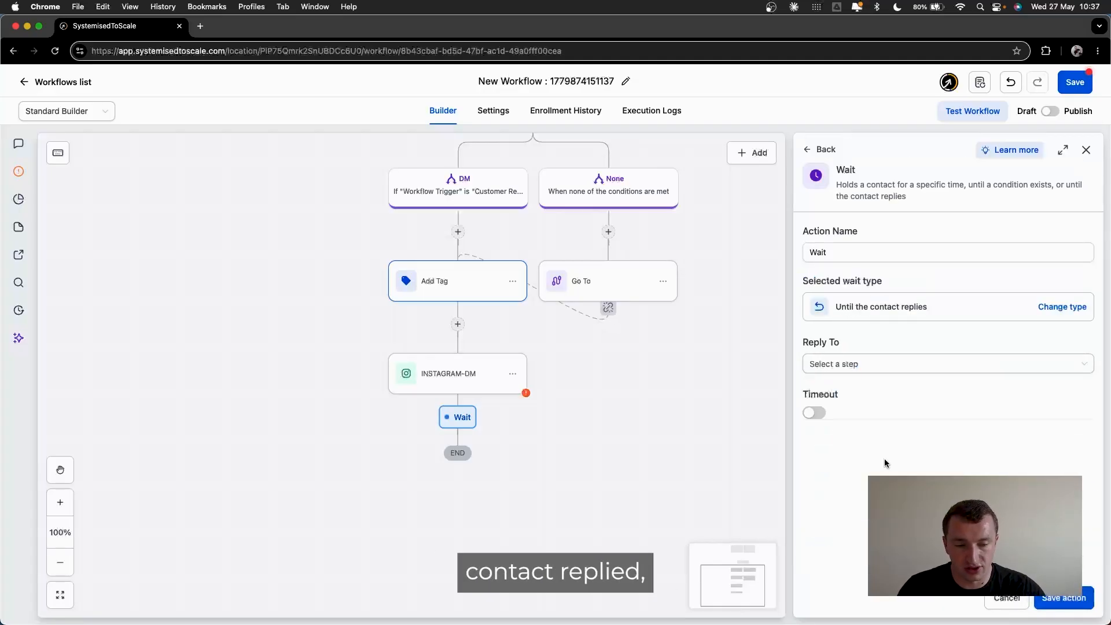
left_click(865, 362)
left_click(836, 388)
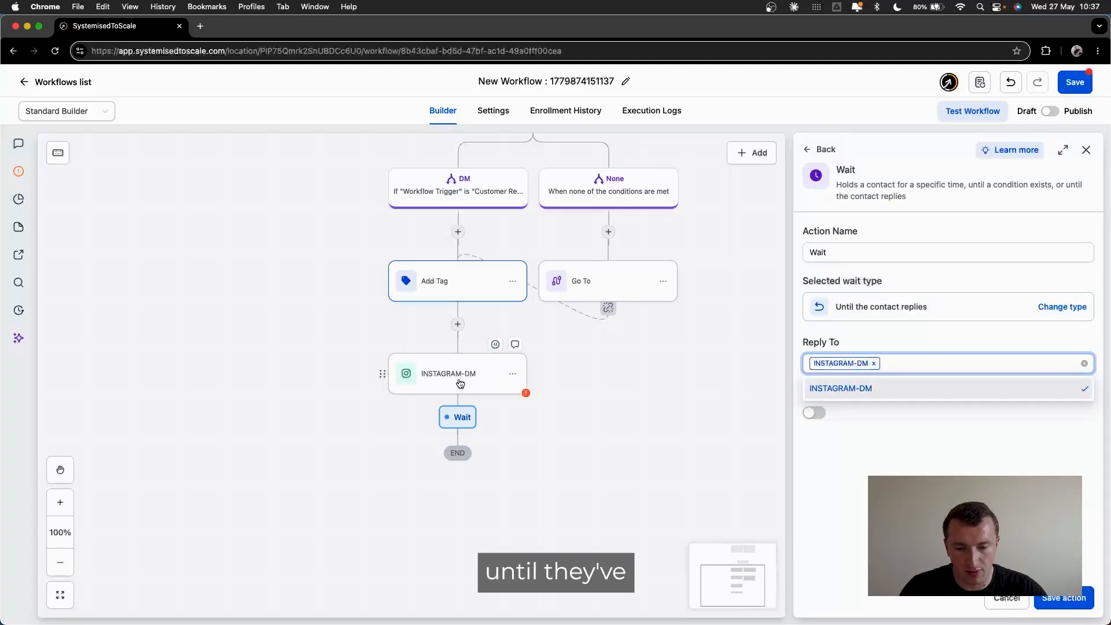
left_click(895, 465)
Enable a 1-hour timeout on the Wait action and save it.
left_click(814, 413)
double_click(806, 434)
type("1")
left_click(920, 445)
left_click(911, 501)
left_click(1062, 598)
Add an If / Else action under the Time Out branch and name its first branch "No reply".
scroll(692, 463, "up", 2)
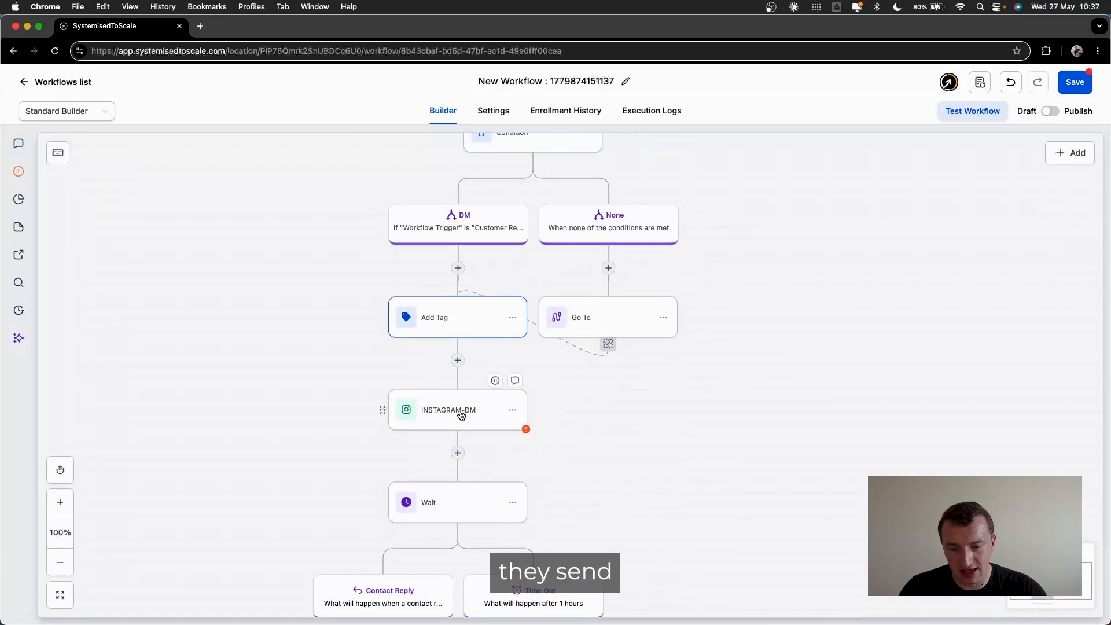
scroll(461, 415, "down", 3)
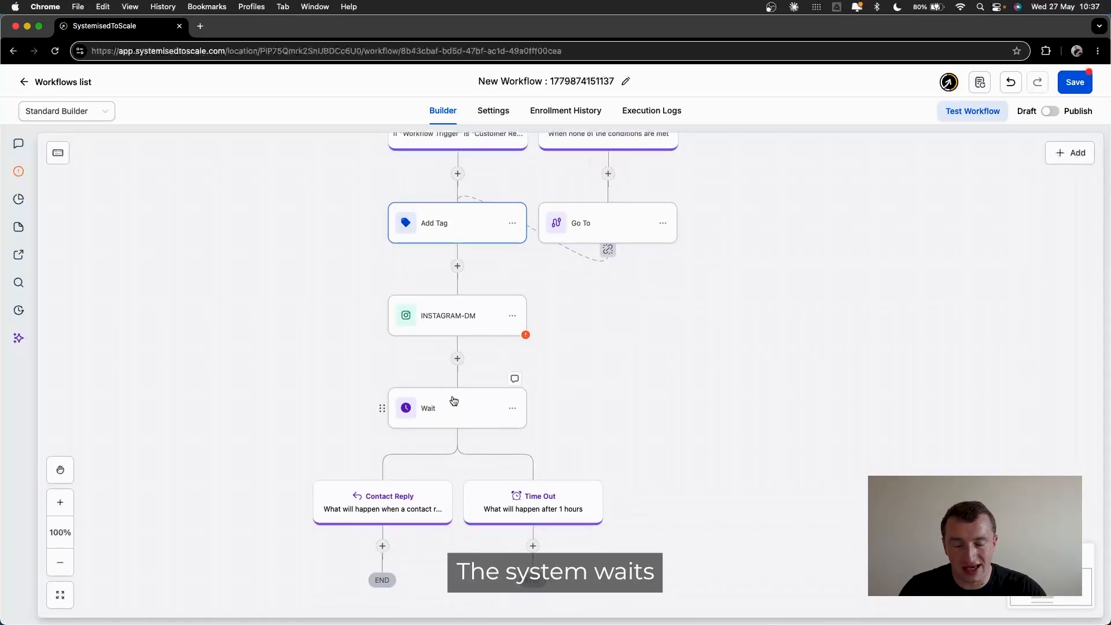
scroll(454, 398, "down", 2)
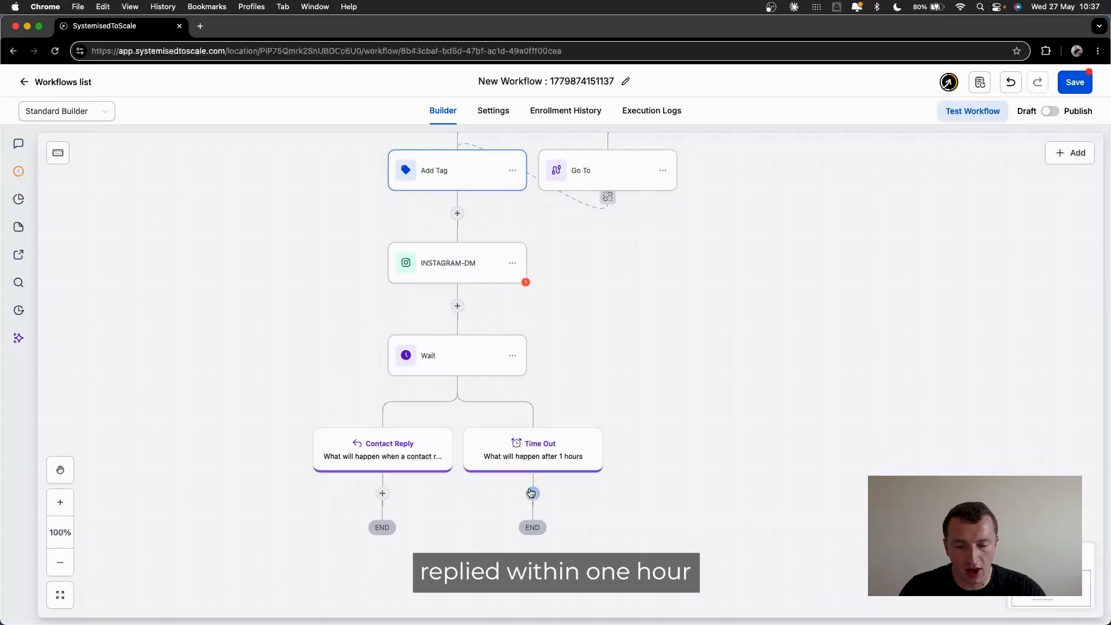
left_click(532, 493)
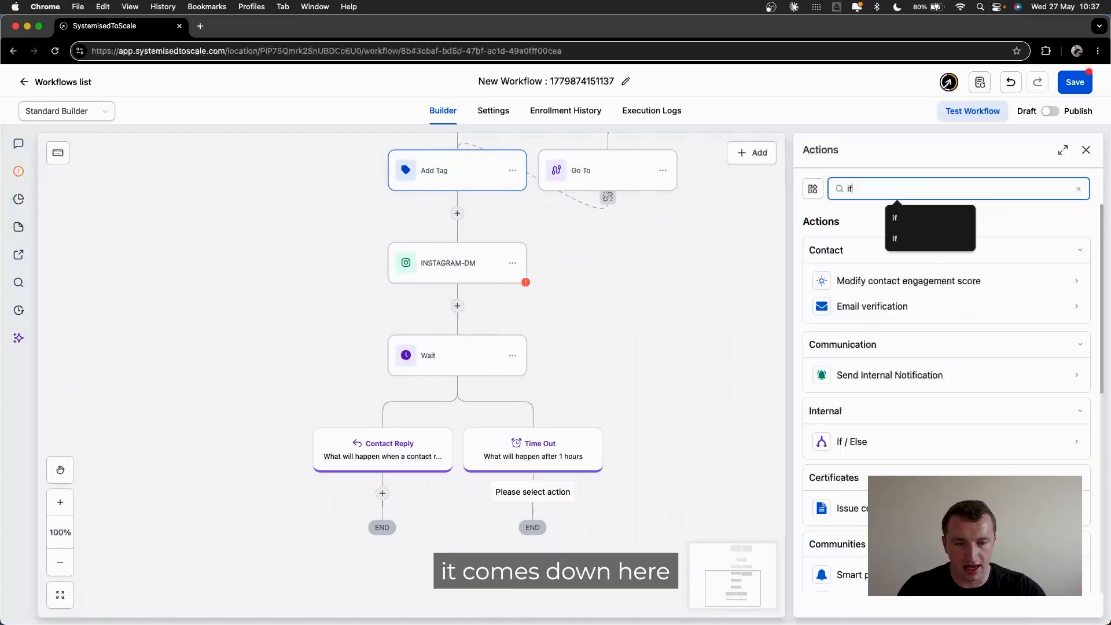
left_click(894, 444)
left_click_drag(900, 379, 801, 389)
type("N")
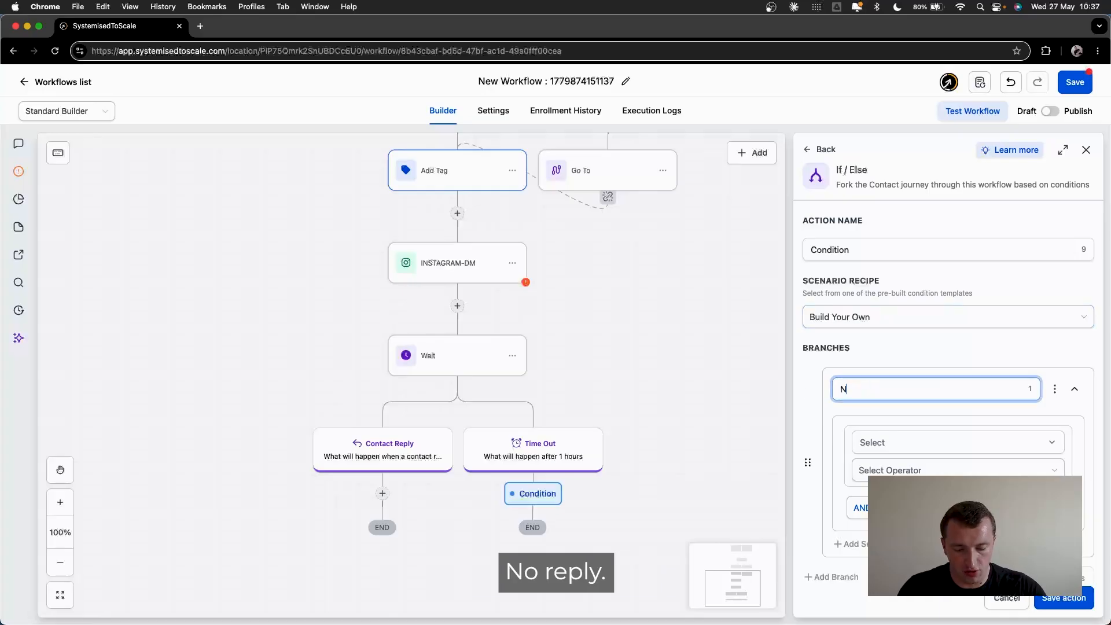
Set the No reply branch condition to Contact replied is False and save the If / Else action.
left_click(932, 441)
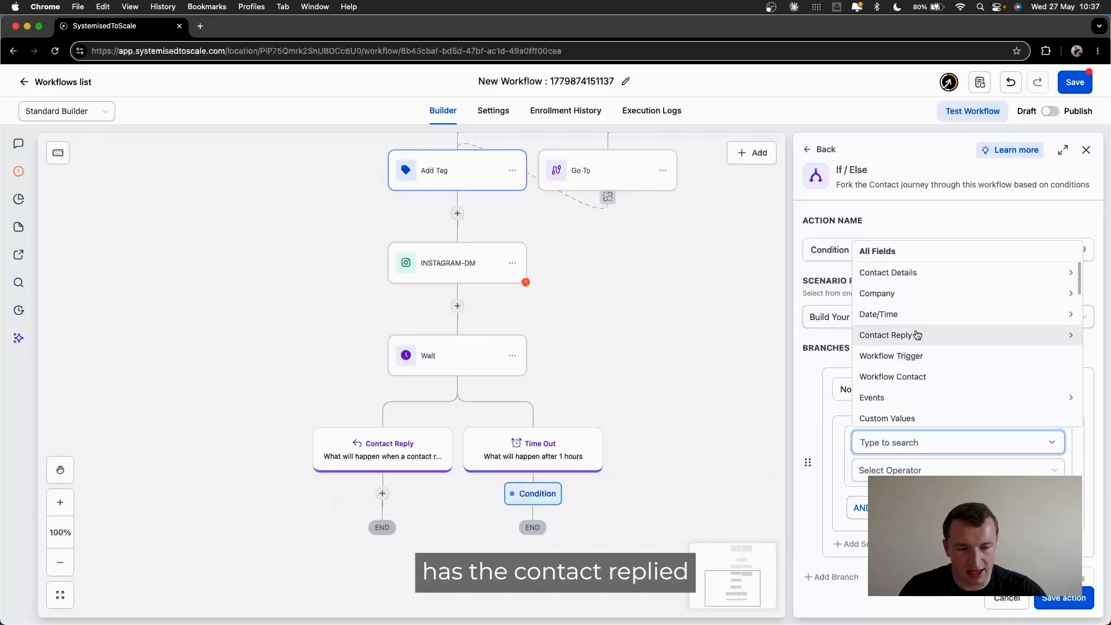
left_click(922, 335)
left_click(936, 374)
left_click(930, 471)
left_click(929, 515)
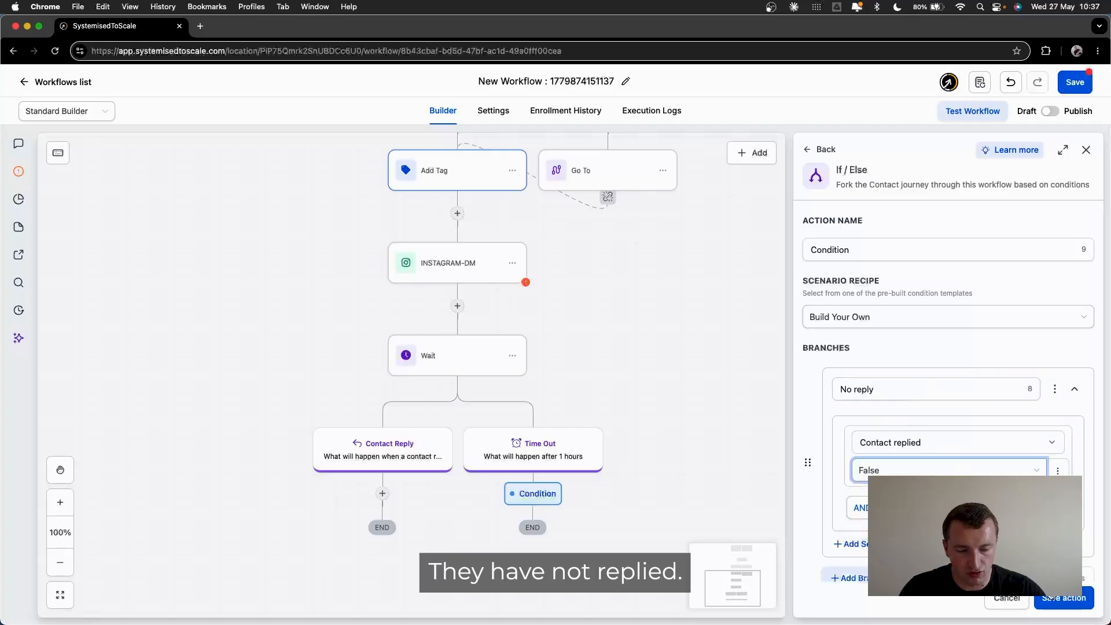
left_click(1054, 596)
Start a new action under the No reply branch and search the actions for Facebook and Instagram messaging options.
left_click(480, 509)
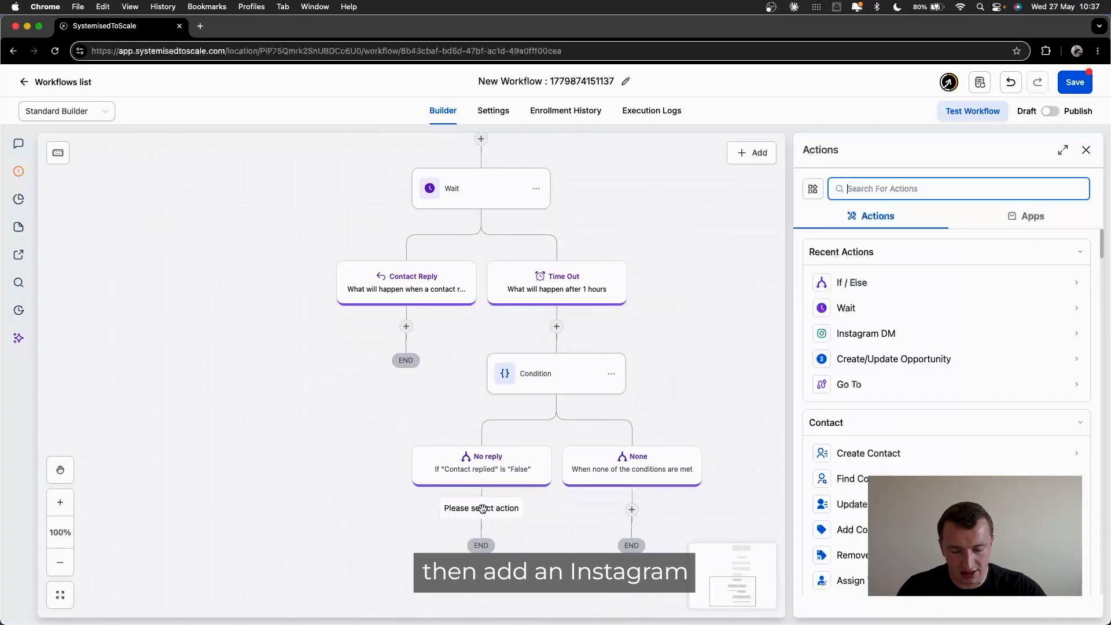
type("ins")
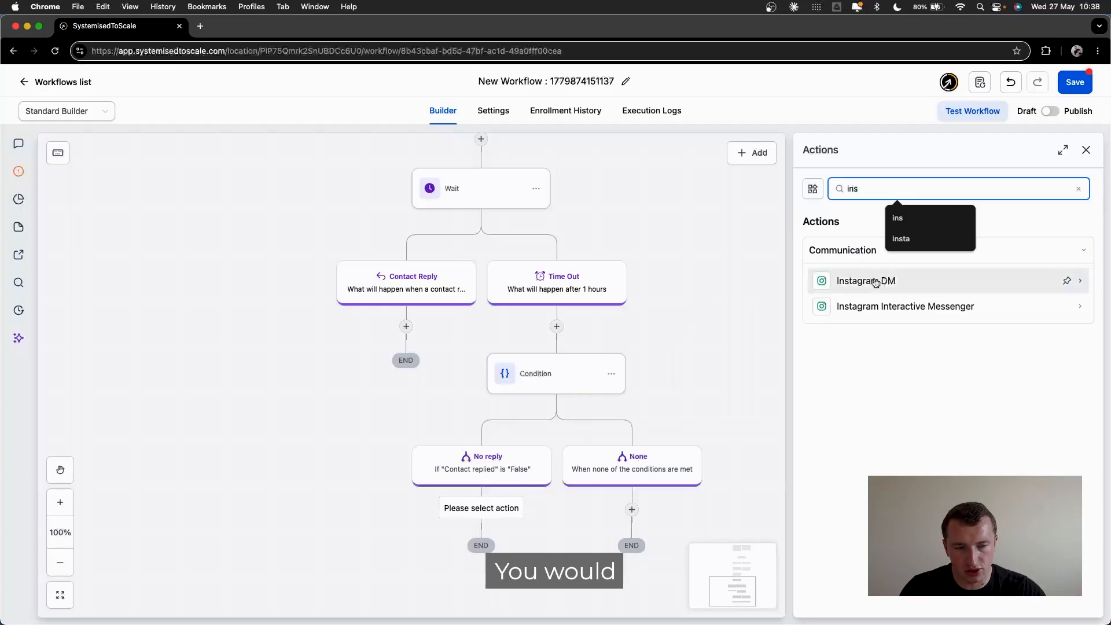
key("BackSpace")
key("BackSpace")
key("BackSpace")
type("face")
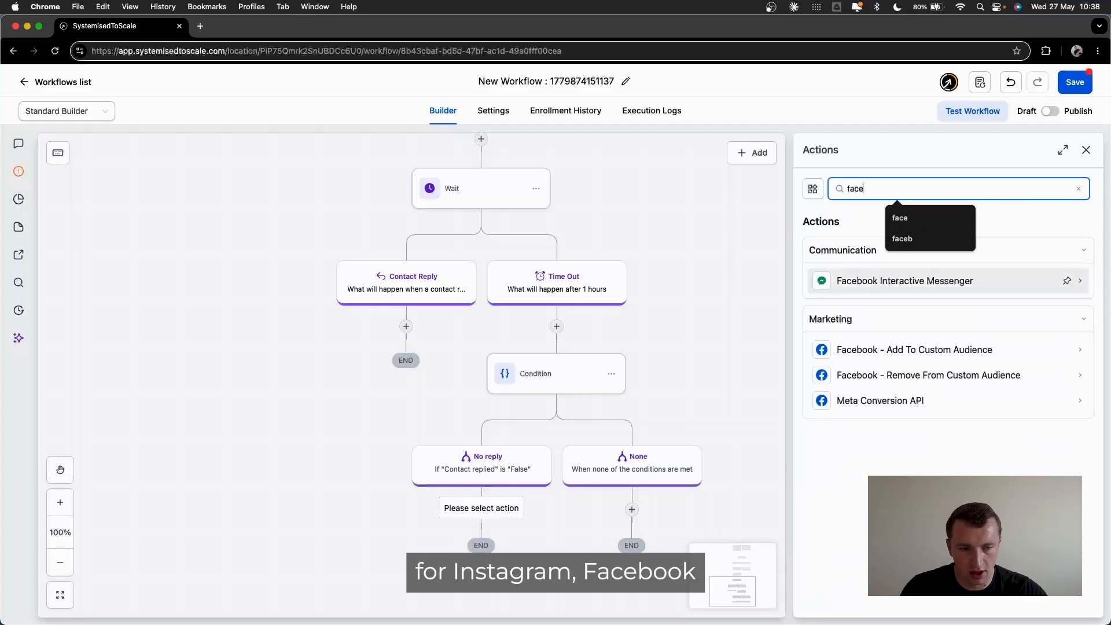
key("BackSpace")
key("BackSpace")
type("ins")
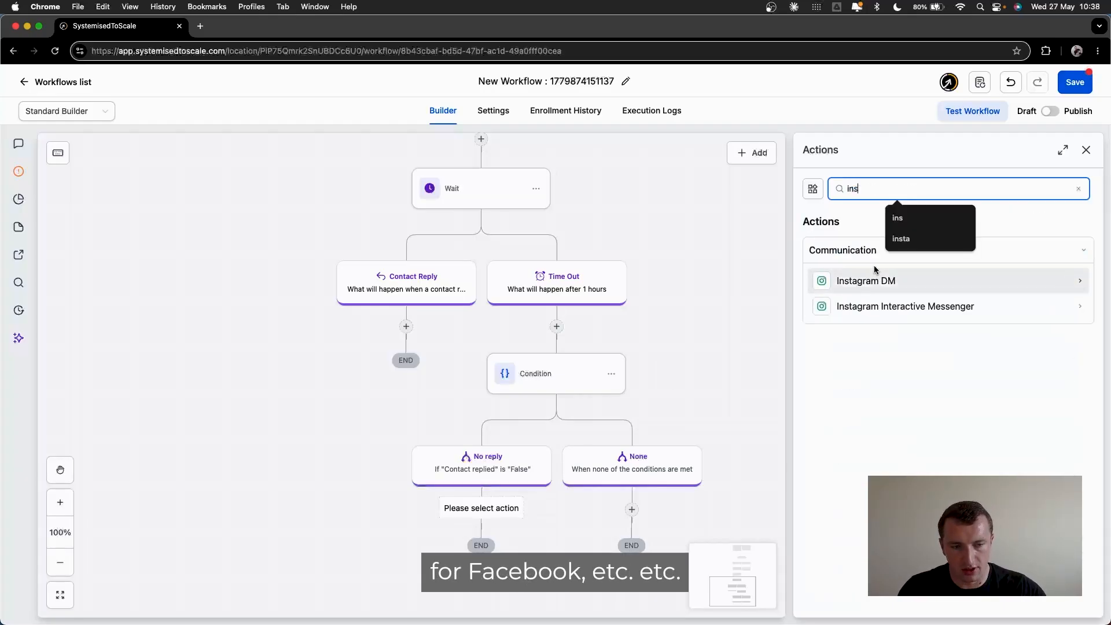
Add an Instagram DM under the No reply branch with a follow-up message starting "Just bumping", and save it.
left_click(851, 279)
left_click(862, 531)
type("Just bumping th")
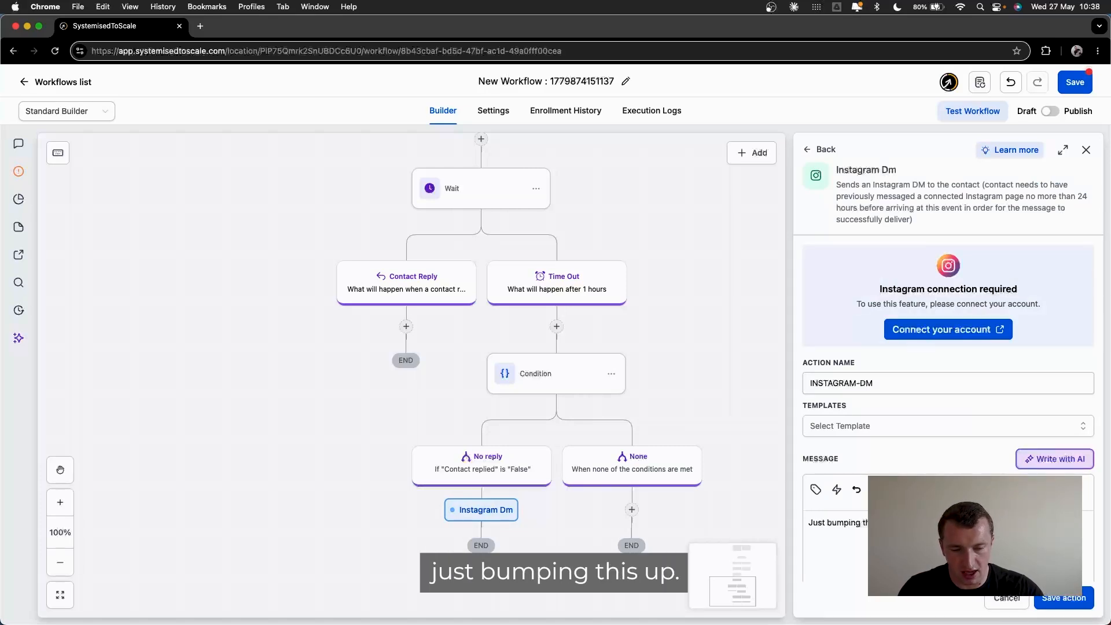
scroll(936, 454, "down", 3)
left_click(1063, 597)
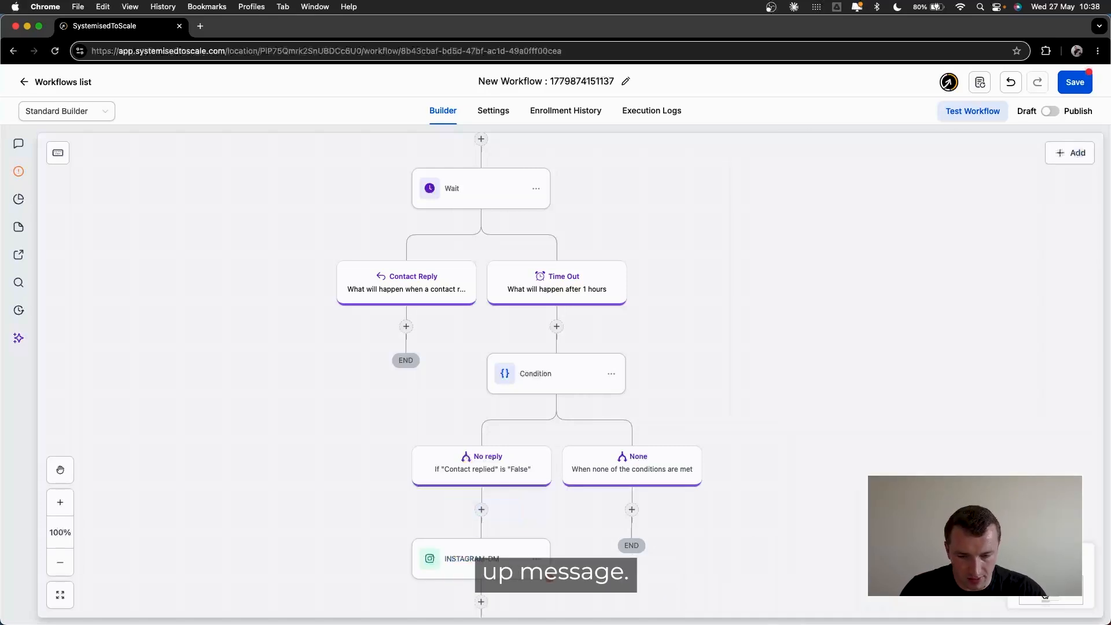
Add an Instagram DM under the Contact Reply branch reading "Here's the link" plus a separate placeholder line for the resource link, and save it.
scroll(661, 433, "down", 1)
scroll(661, 432, "left", 2)
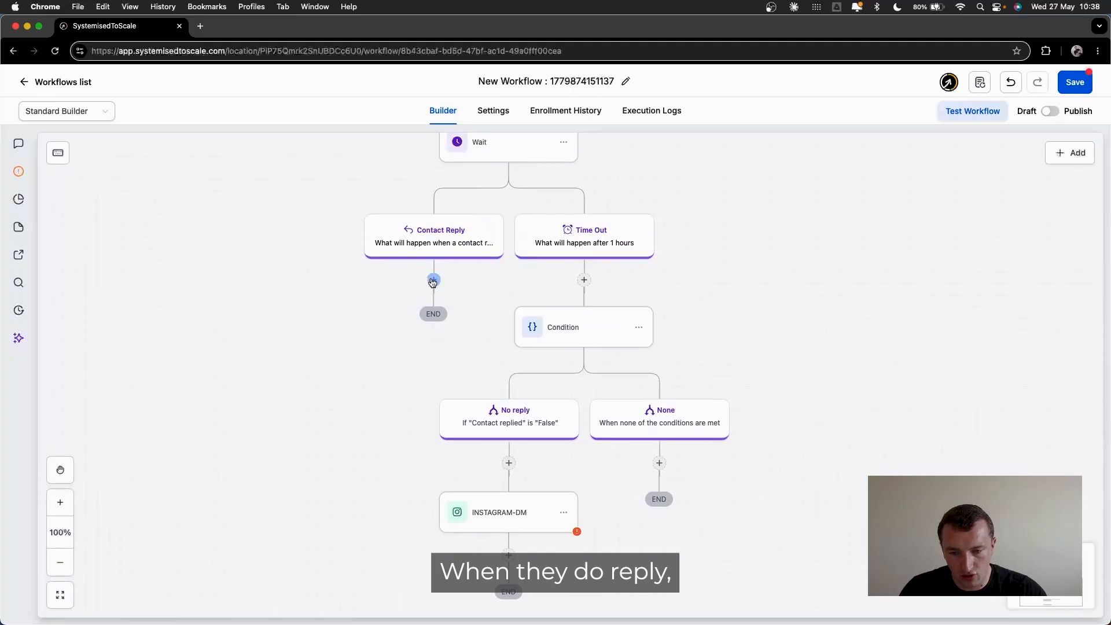
left_click(433, 281)
type("ins")
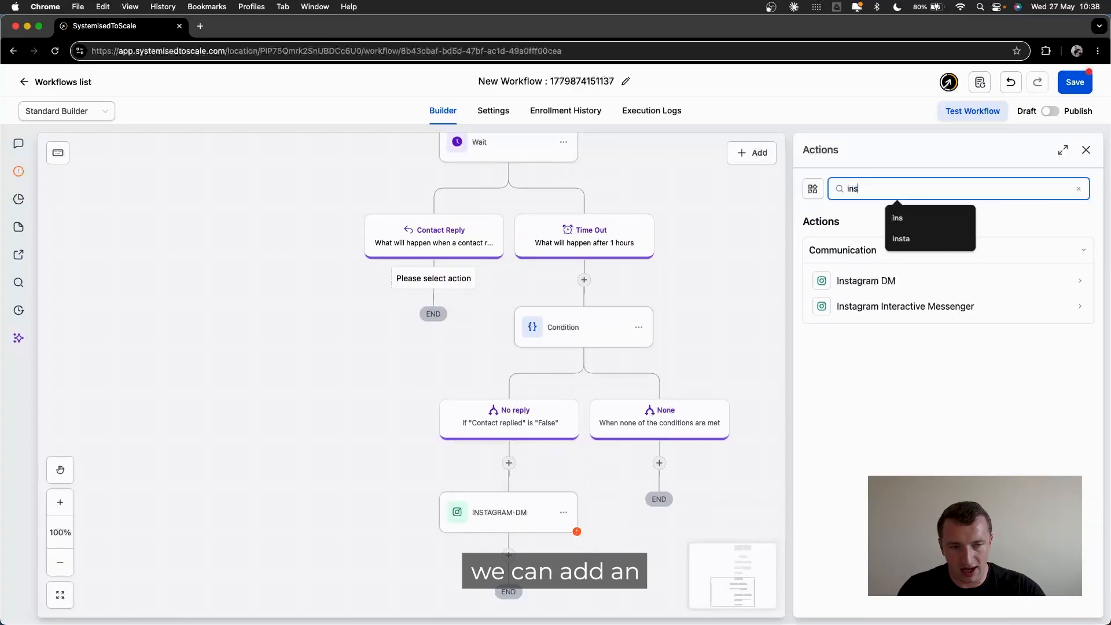
left_click(862, 282)
type("Here's ")
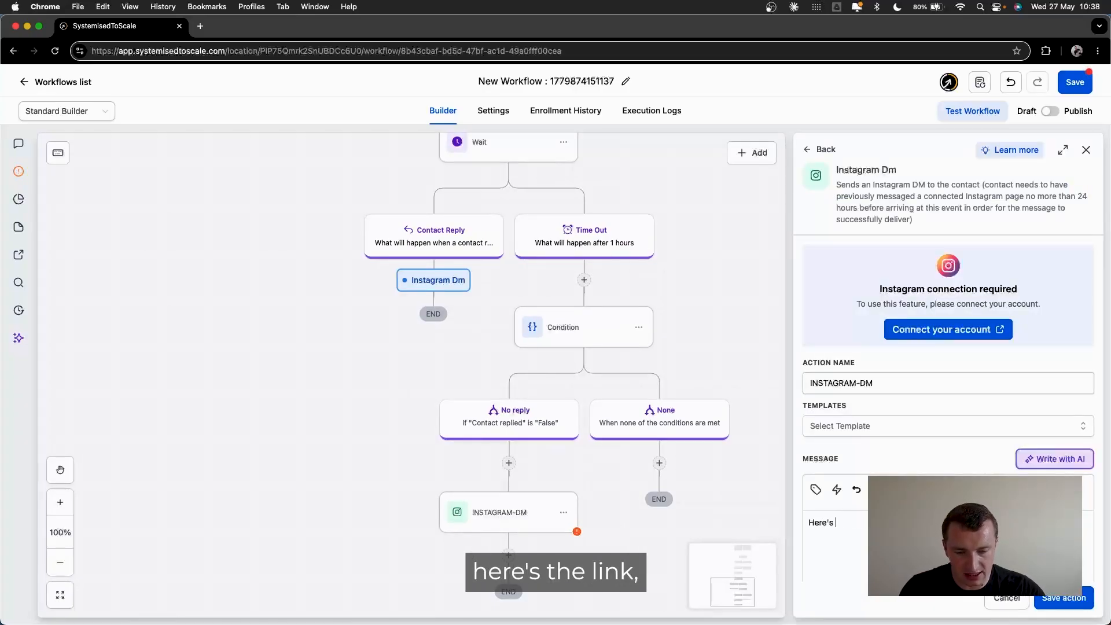
type("the link")
key("Return")
key("Return")
type("link to the resou")
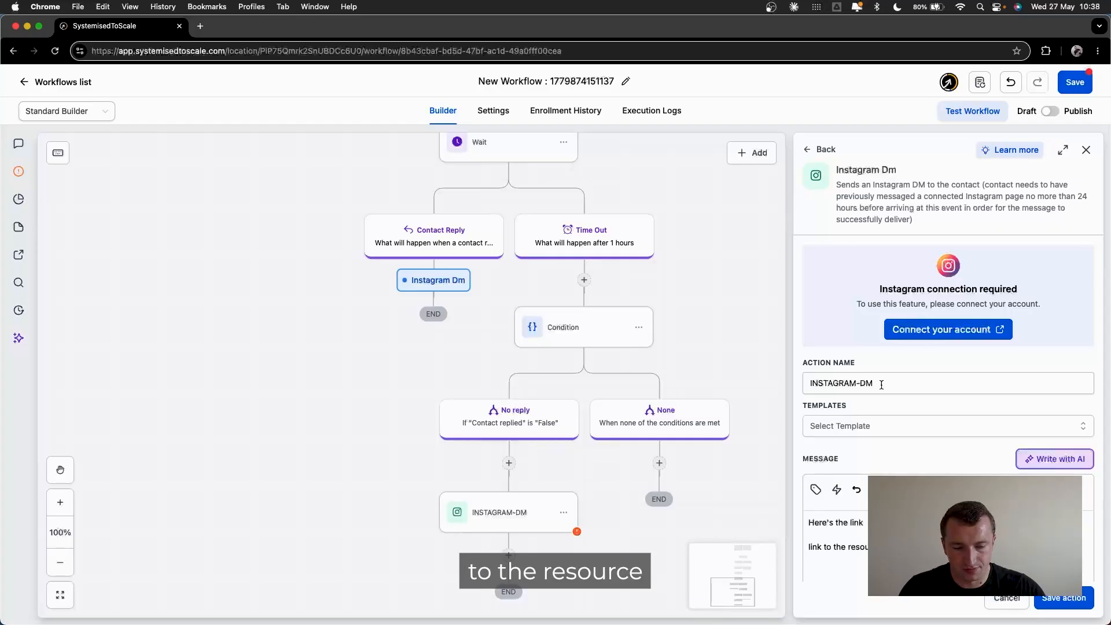
scroll(880, 384, "down", 3)
left_click(1063, 598)
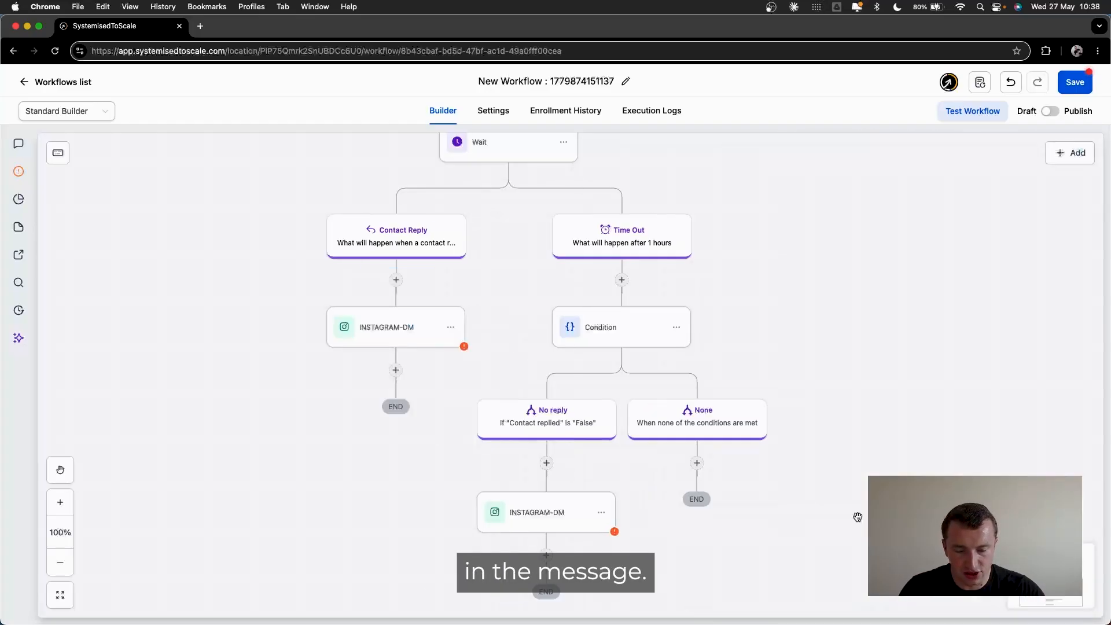
Add an Email action after the Contact Reply branch's Instagram DM, using the account name and account email custom values as sender.
left_click(395, 371)
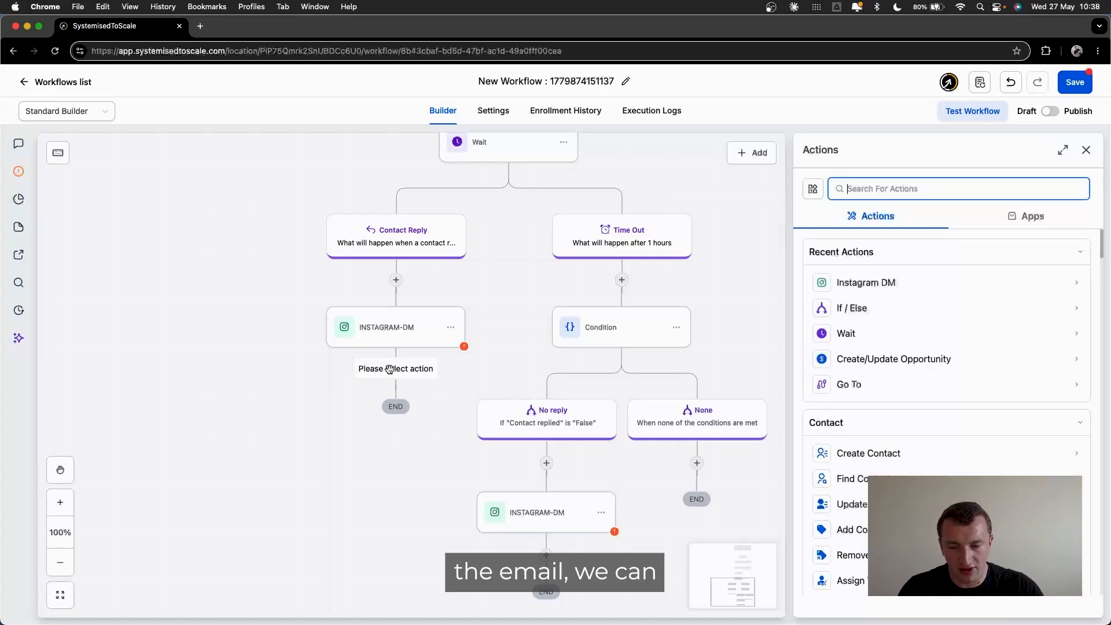
type("email")
left_click(911, 356)
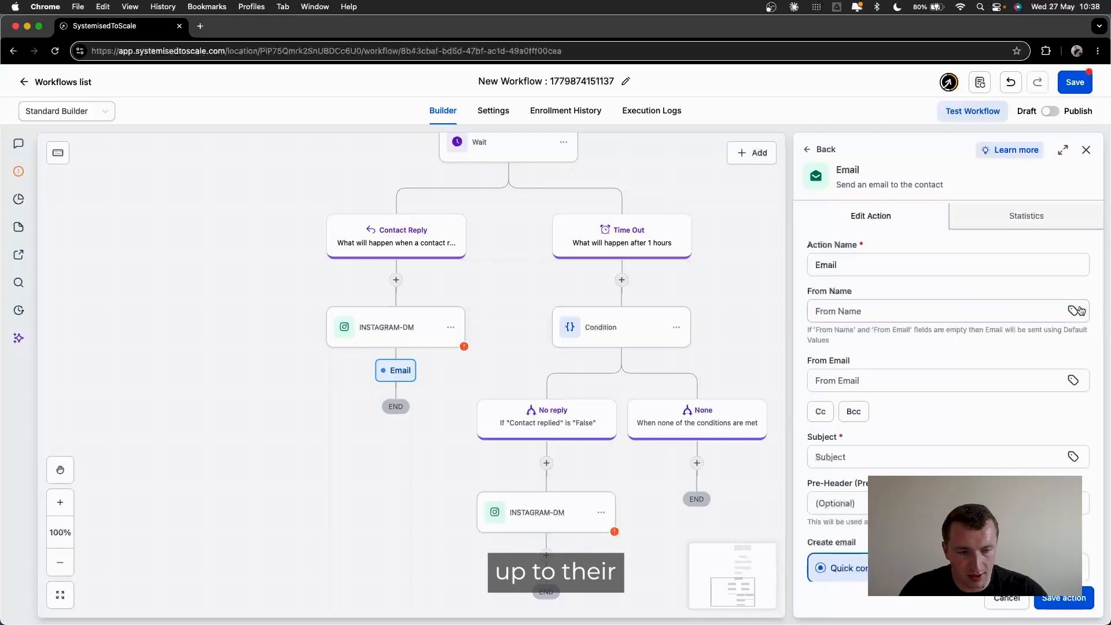
left_click(1073, 310)
left_click(943, 512)
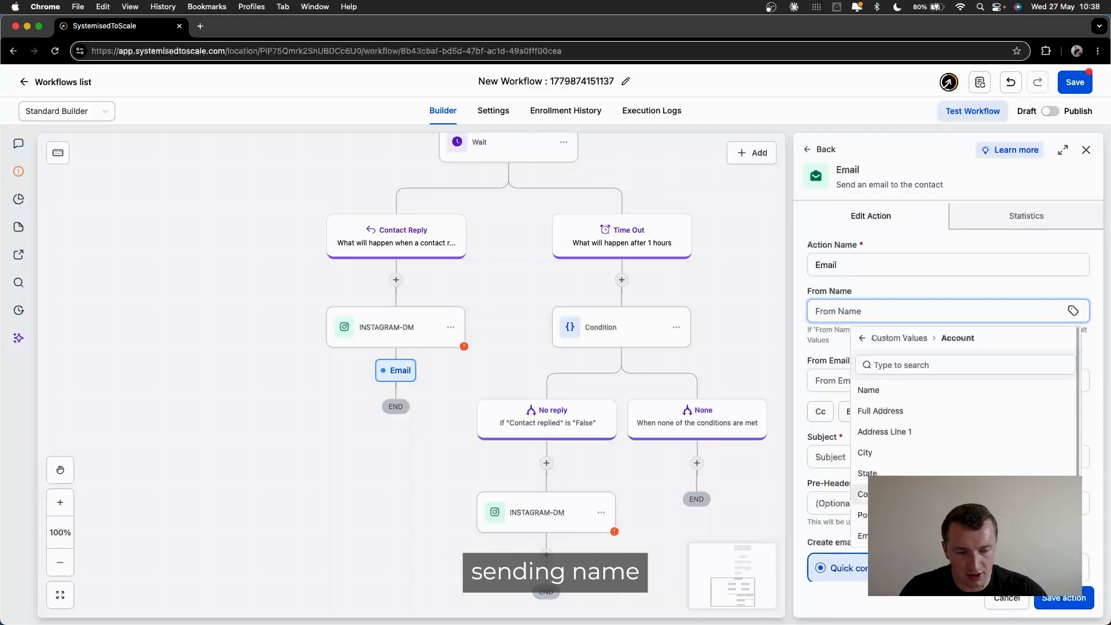
left_click(903, 391)
left_click(1073, 380)
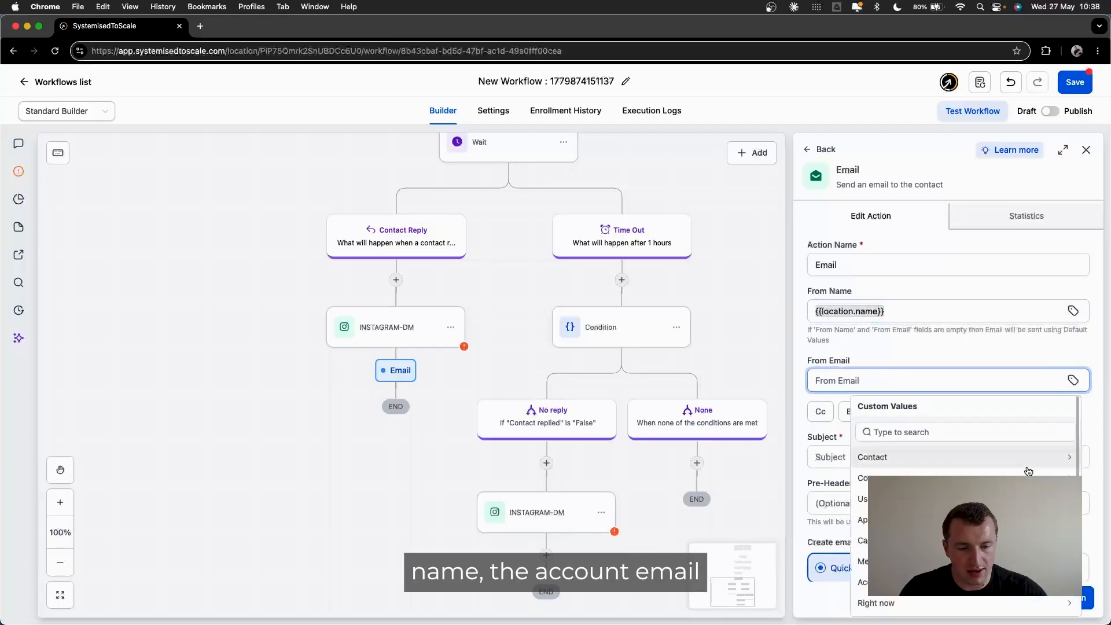
left_click(949, 581)
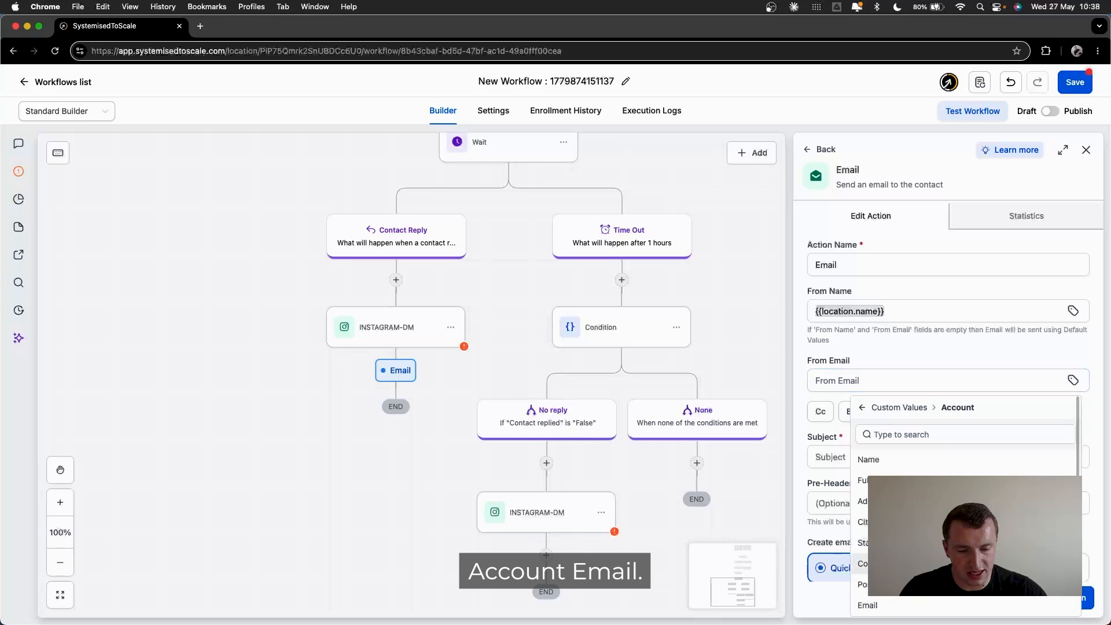
left_click(868, 605)
Fill in the email with placeholder text: "subject" as subject, "pre-heading" as pre-header, and "body" as the message.
left_click(883, 456)
type("subject")
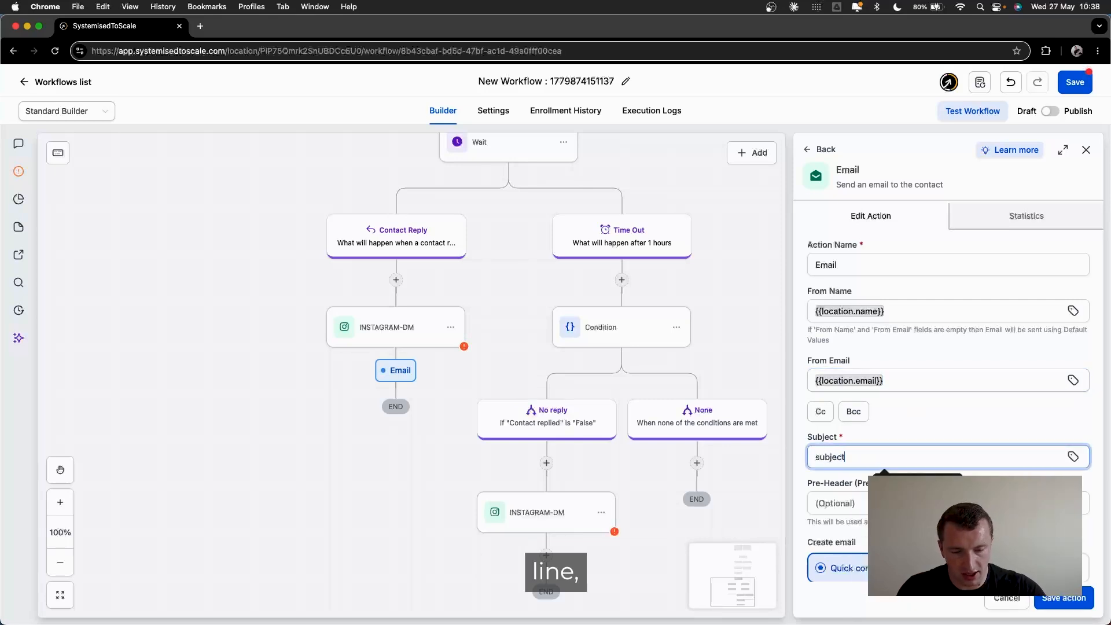
left_click(840, 501)
type("pre-heading")
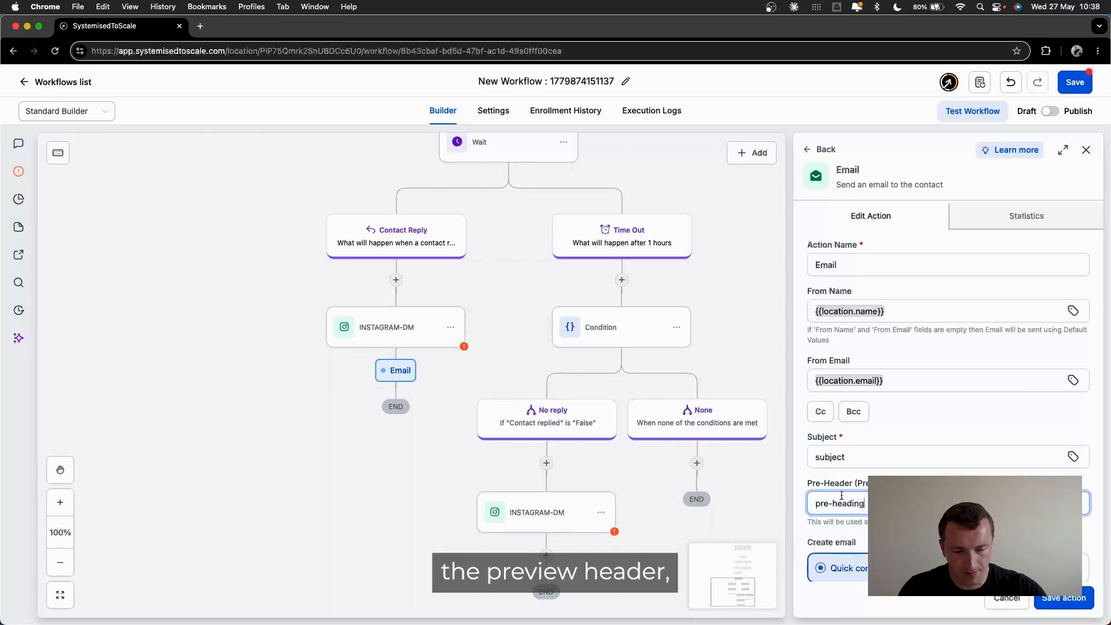
scroll(841, 495, "down", 5)
left_click(841, 495)
type("body")
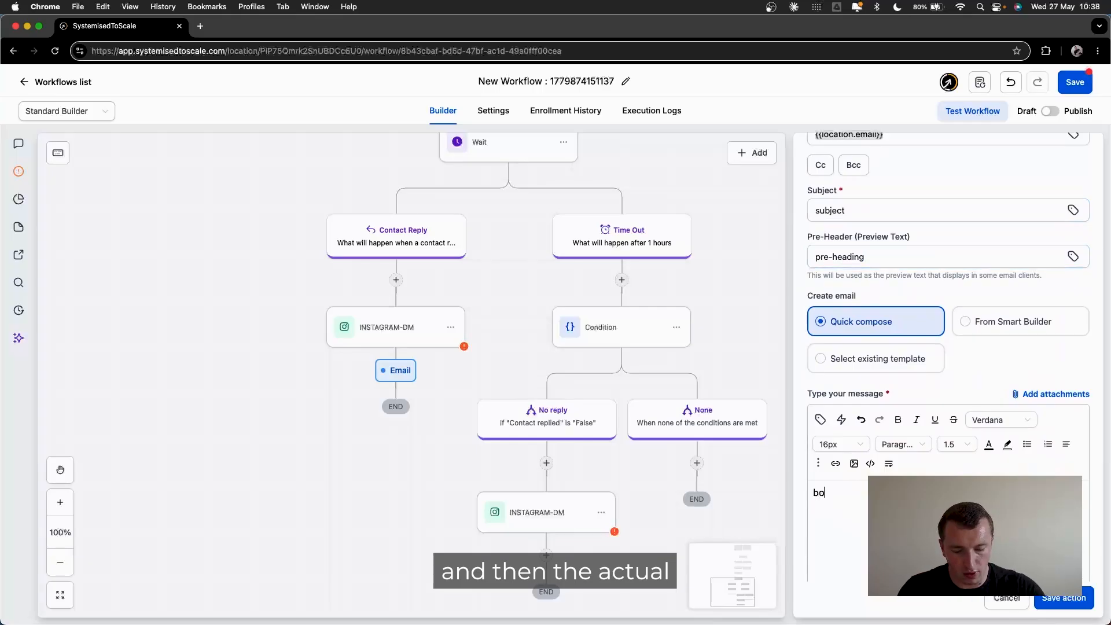
Try adding the contact's first name custom value to the email message, and delete it again.
scroll(943, 405, "down", 3)
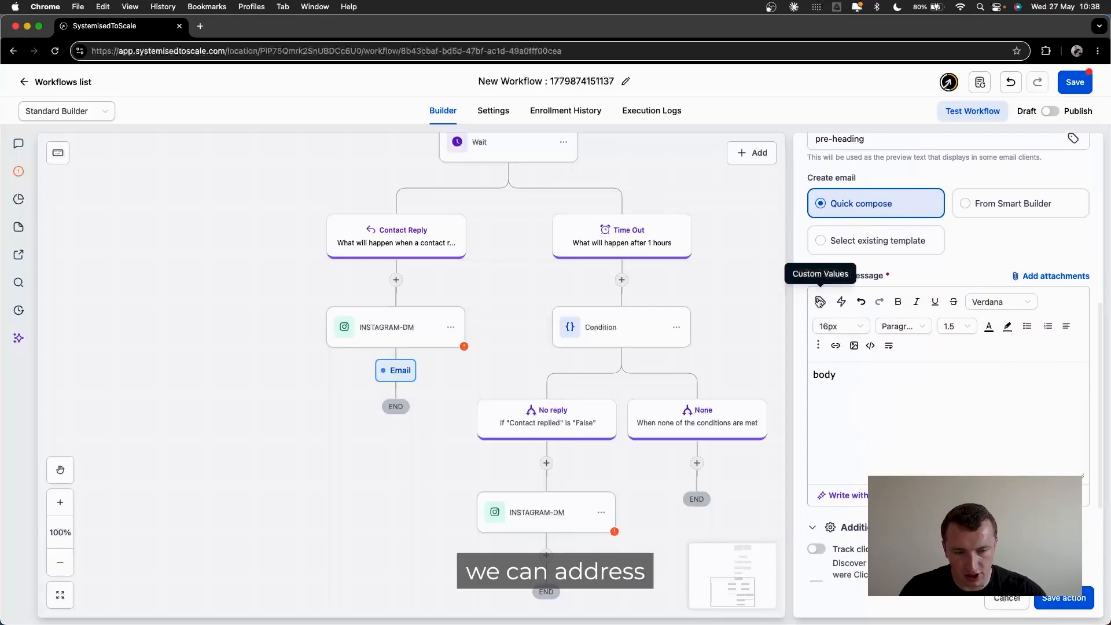
left_click(819, 302)
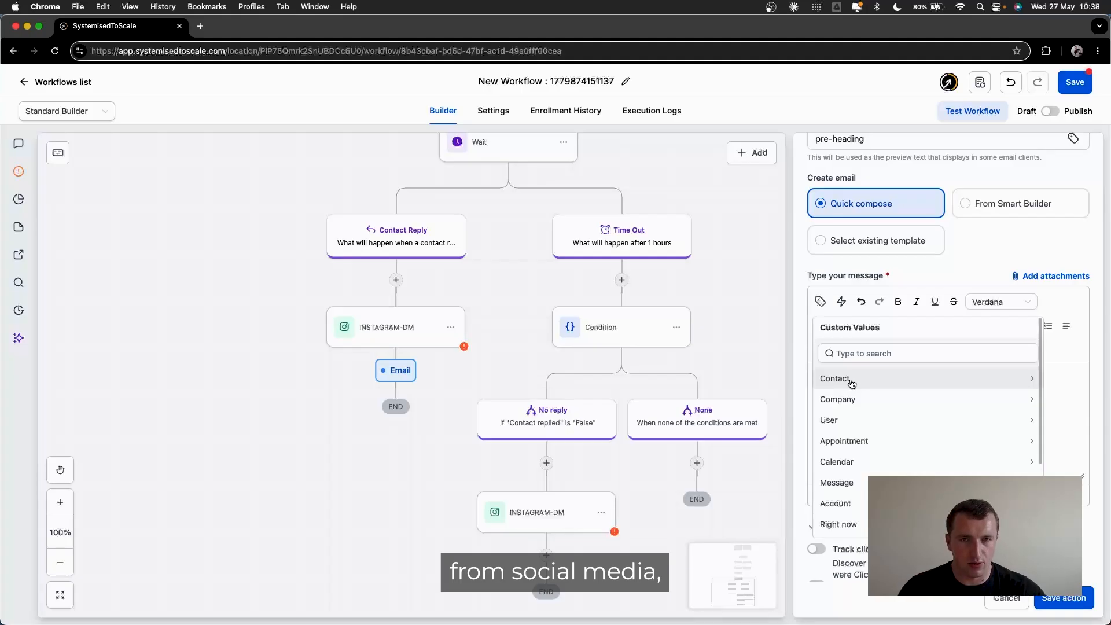
left_click(851, 383)
left_click(852, 400)
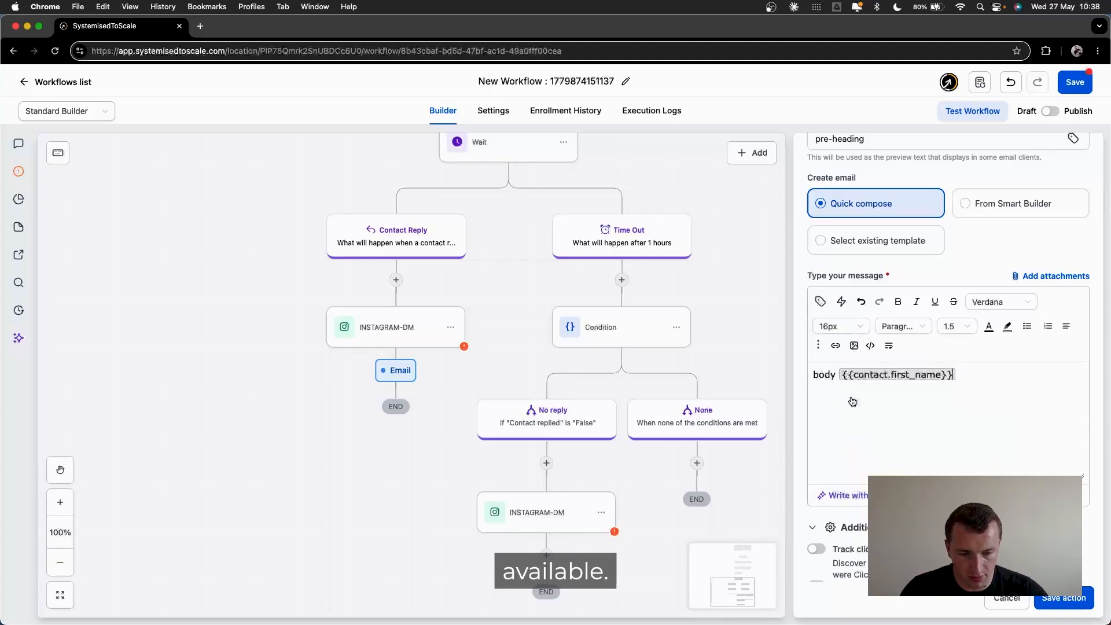
key("shift+Left")
key("BackSpace")
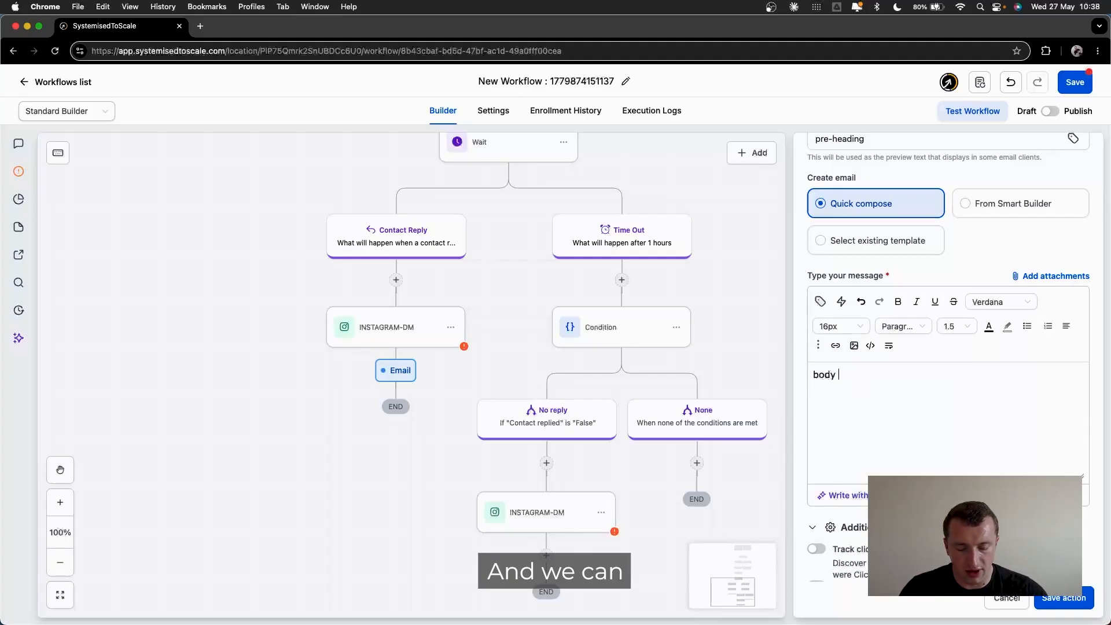
Add a separate placeholder line for the resource link below "body" in the email message, and save the Email action.
key("Return")
type("link the res")
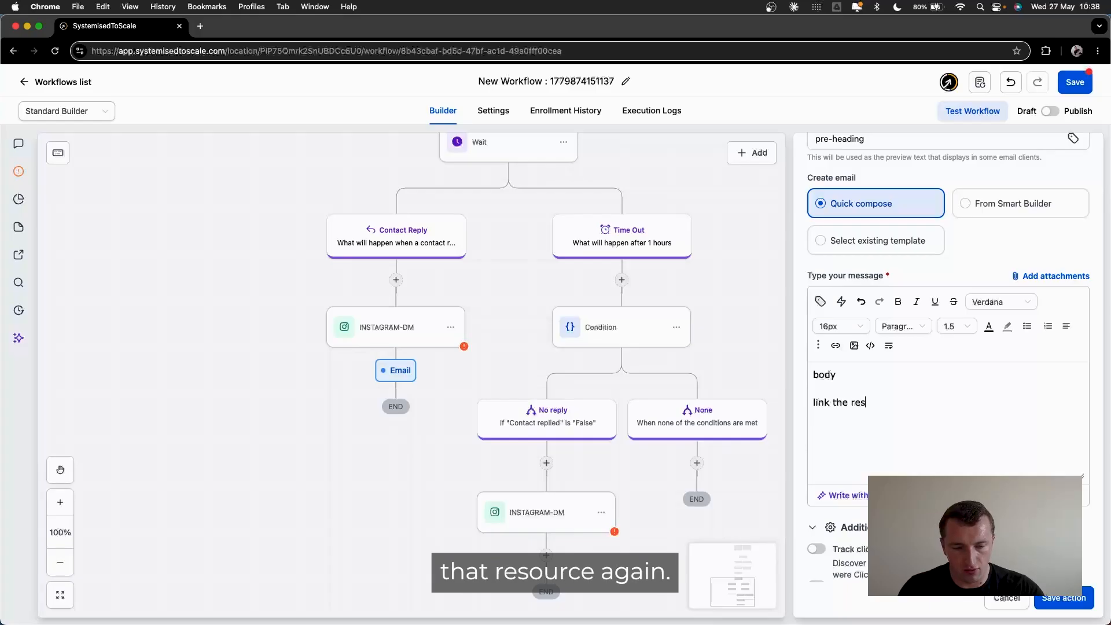
left_click(1063, 598)
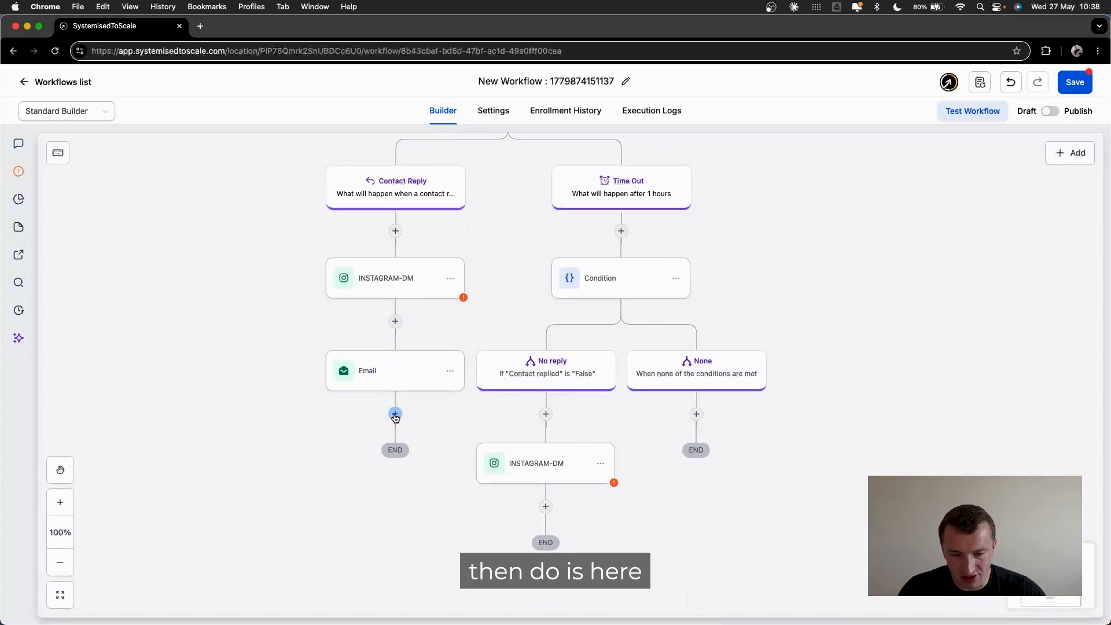
Add a Wait action after the No reply branch's Instagram DM that holds until the contact replies to that DM, and save it.
left_click(546, 506)
type("wait")
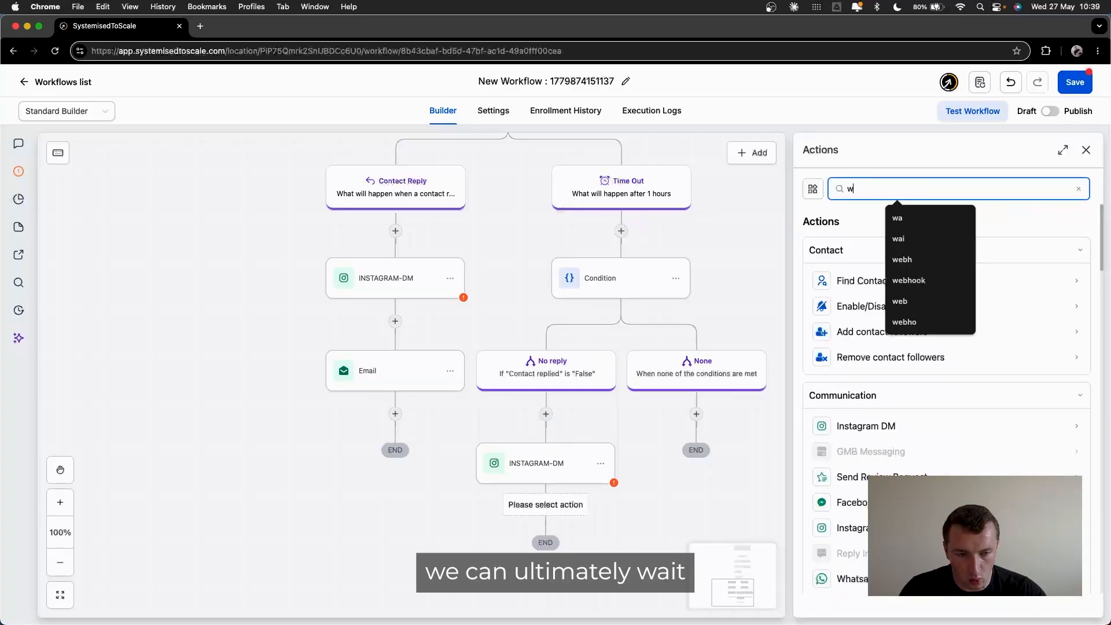
left_click(845, 280)
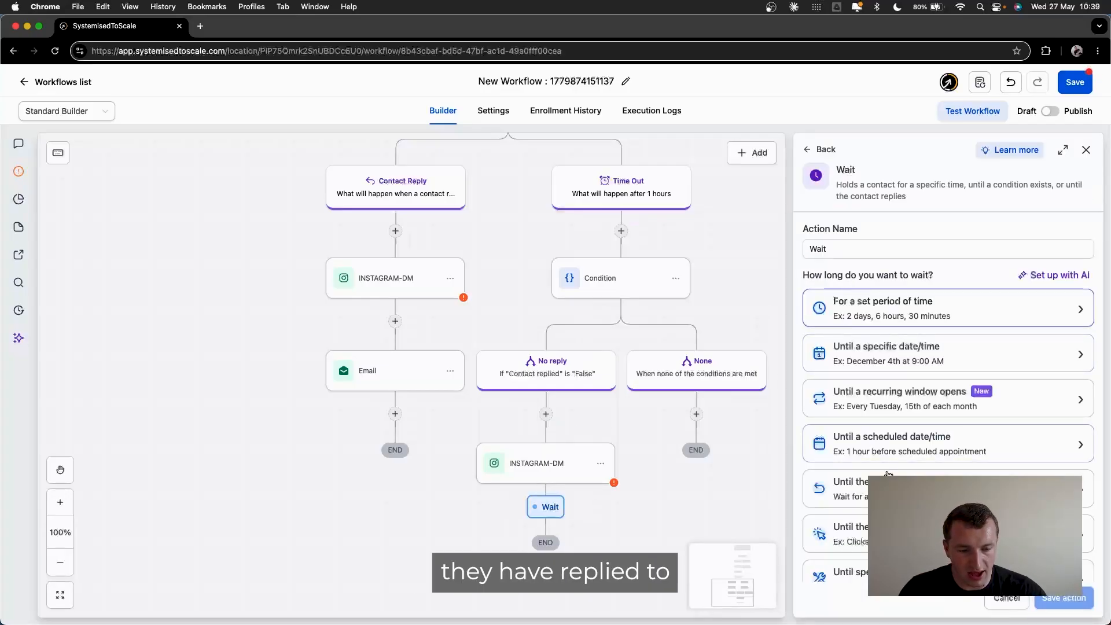
left_click(850, 489)
left_click(844, 364)
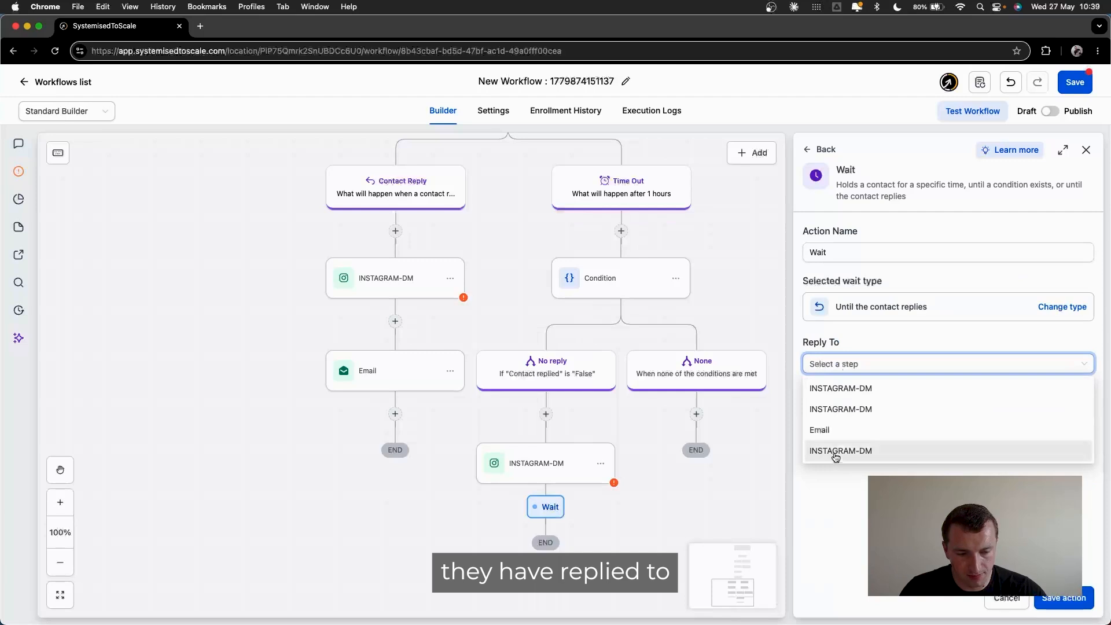
left_click(835, 452)
left_click(1080, 604)
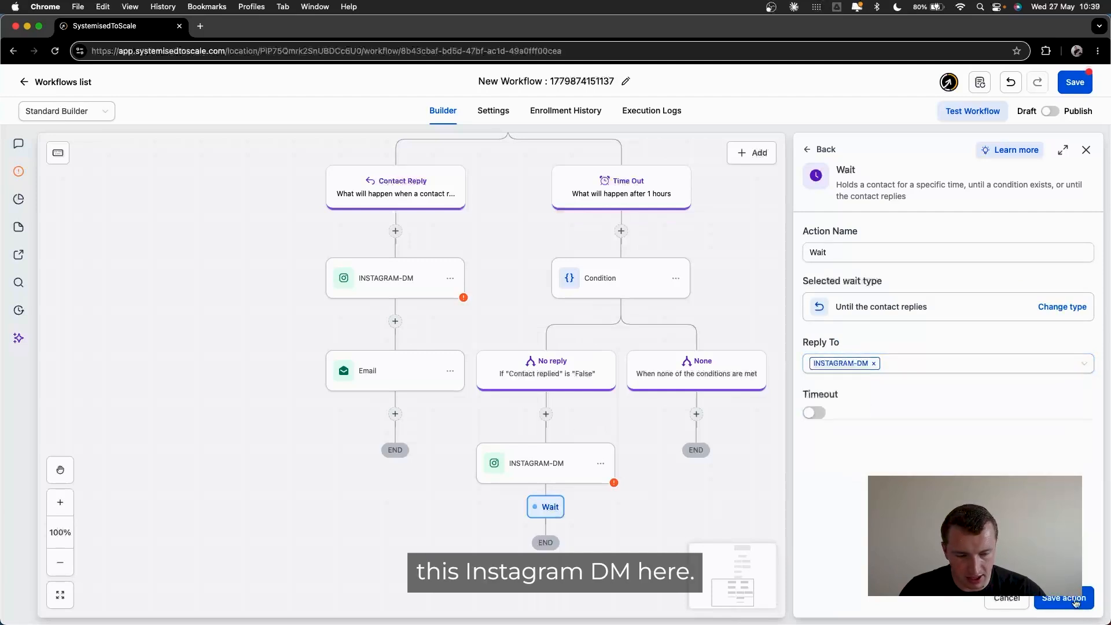
Rename the Instagram DM under the No reply branch to mark it as "fu 1", and save the action.
left_click(547, 472)
left_click(894, 383)
type("(fu 1")
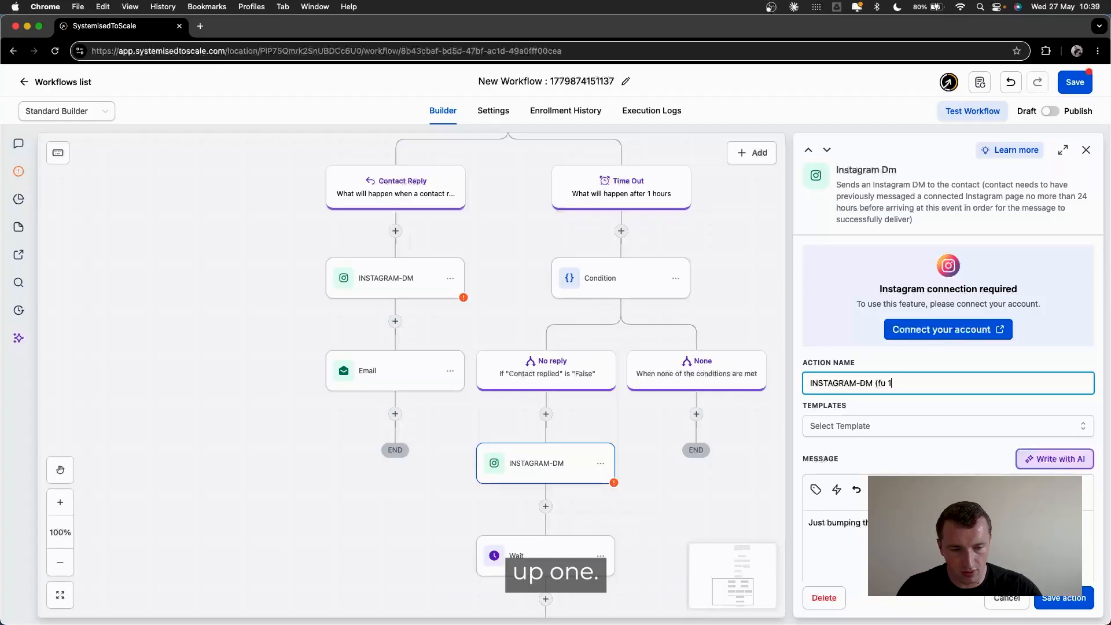
left_click(1067, 598)
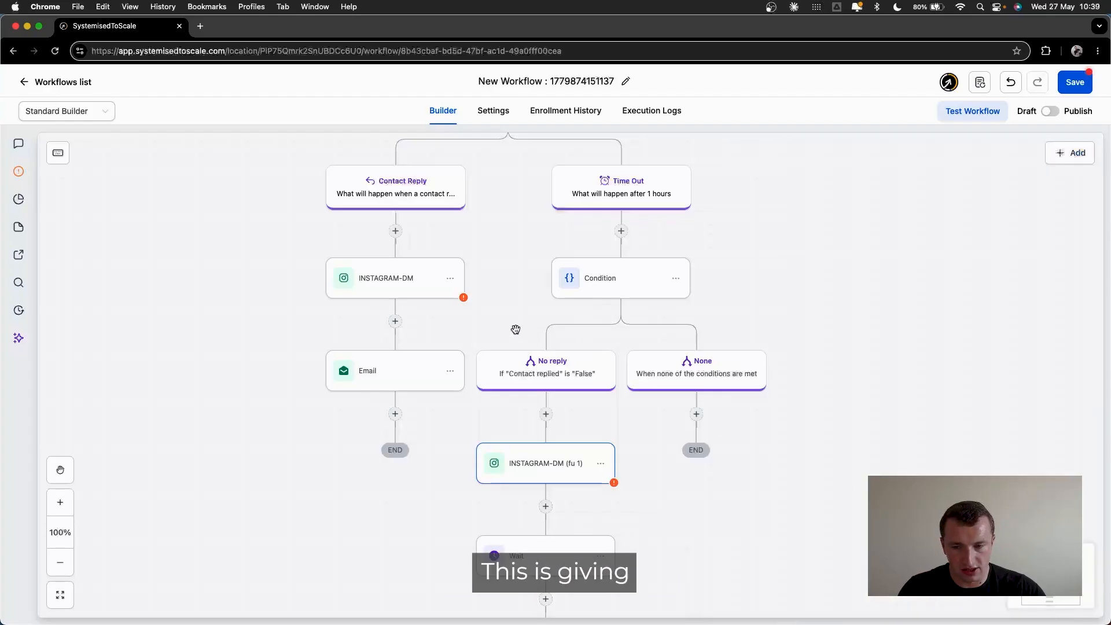
Rename the Instagram DM under the Contact Reply branch as "INSTAGRAM-DM (resource)" and save the action.
left_click(424, 298)
left_click(902, 383)
type("(resource")
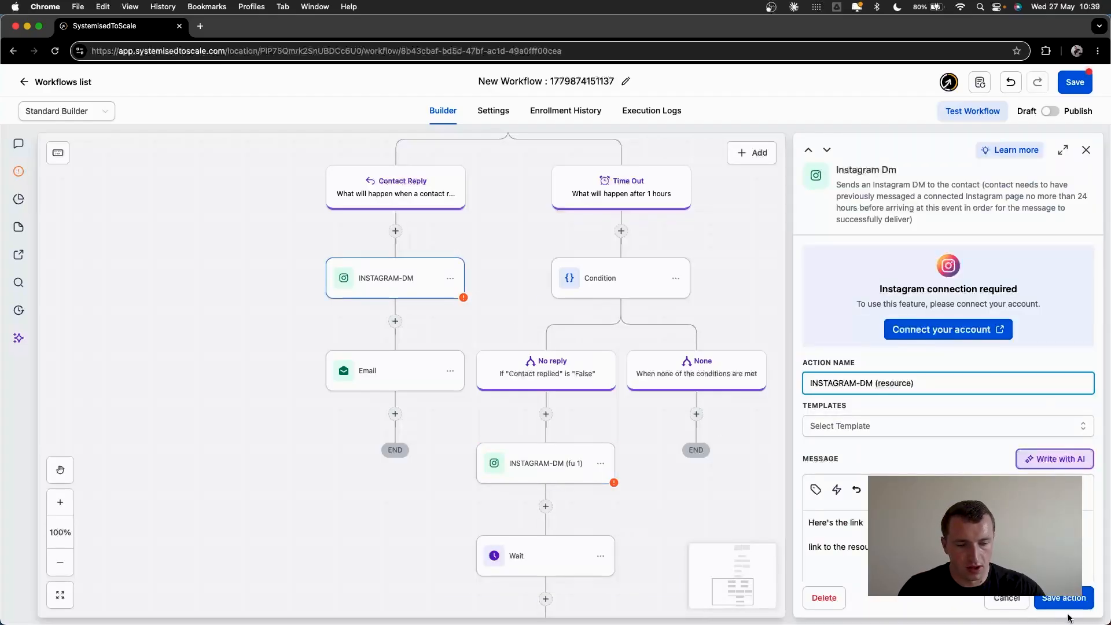
left_click(1067, 601)
Rename the first Instagram DM, above the one-hour Wait, as "INSTAGRAM-DM (initial)" and save the action.
scroll(497, 231, "up", 5)
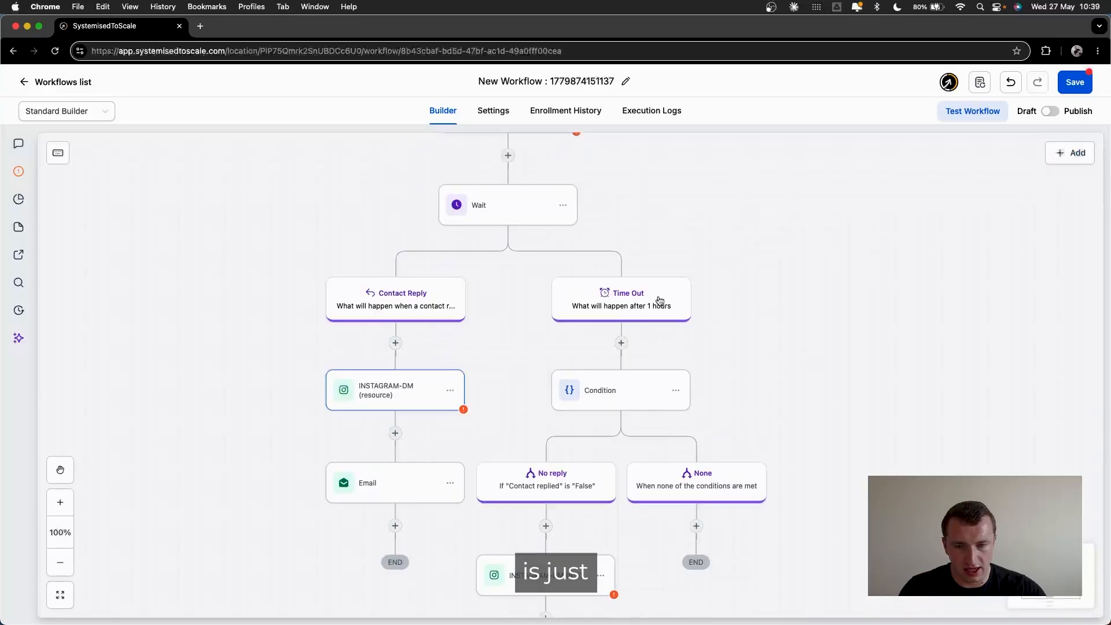
left_click(497, 193)
left_click(892, 389)
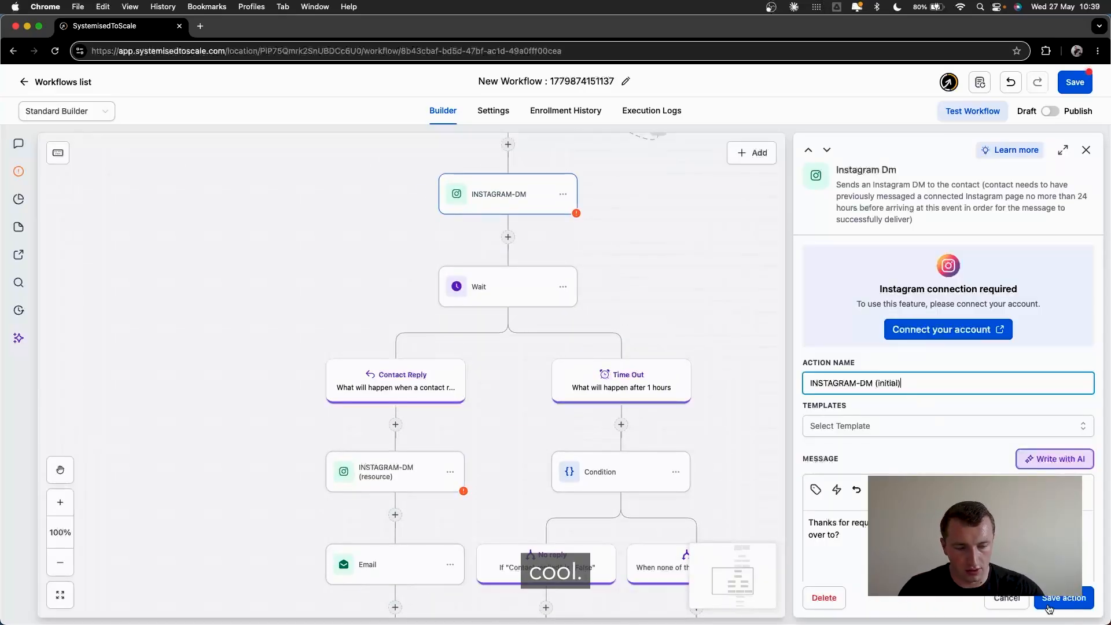
left_click(1064, 599)
Check which DM the Wait action under the No reply branch listens to for replies, and close it by saving.
scroll(659, 453, "down", 5)
left_click(537, 592)
scroll(530, 522, "down", 2)
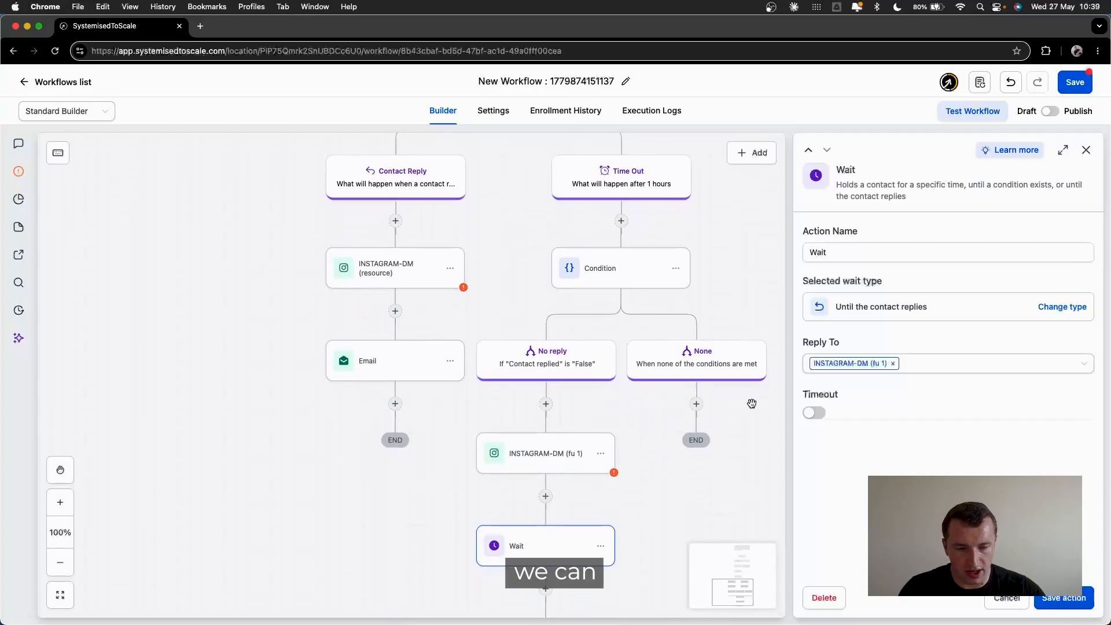
left_click(1063, 595)
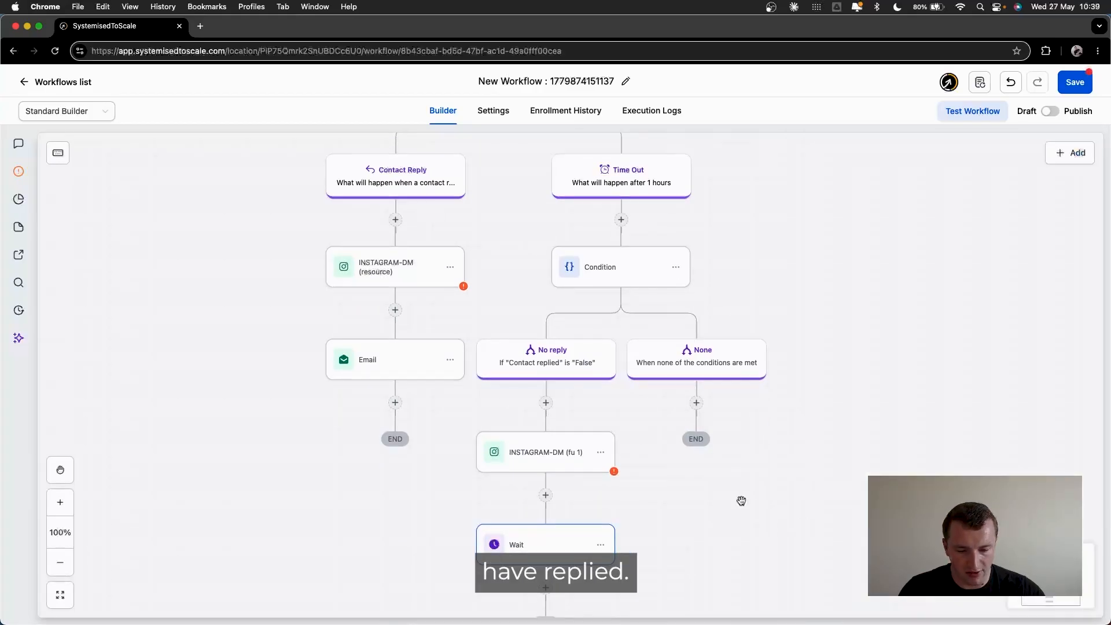
Add an If / Else action directly under the Contact Reply branch, ahead of the resource DM.
scroll(739, 498, "down", 4)
scroll(387, 168, "up", 1)
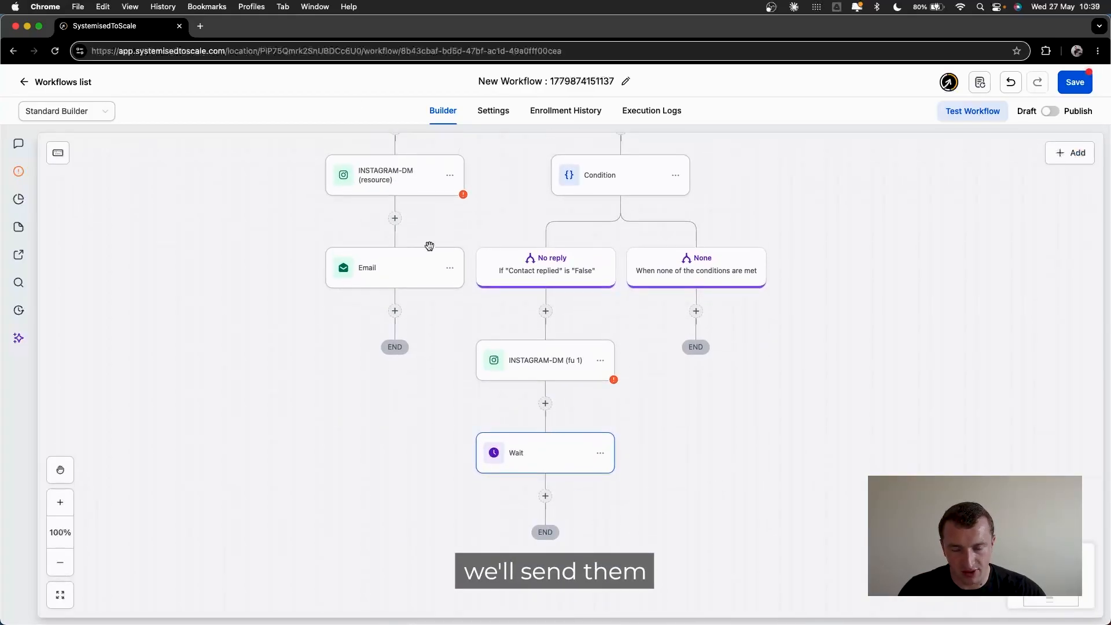
scroll(396, 215, "up", 2)
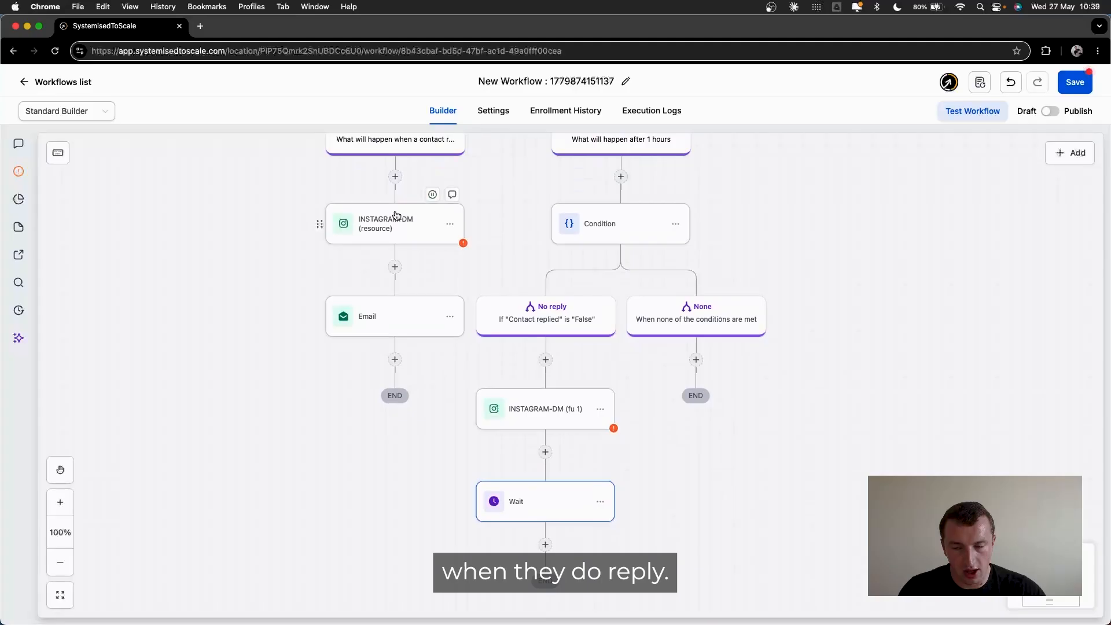
left_click(395, 176)
type("if")
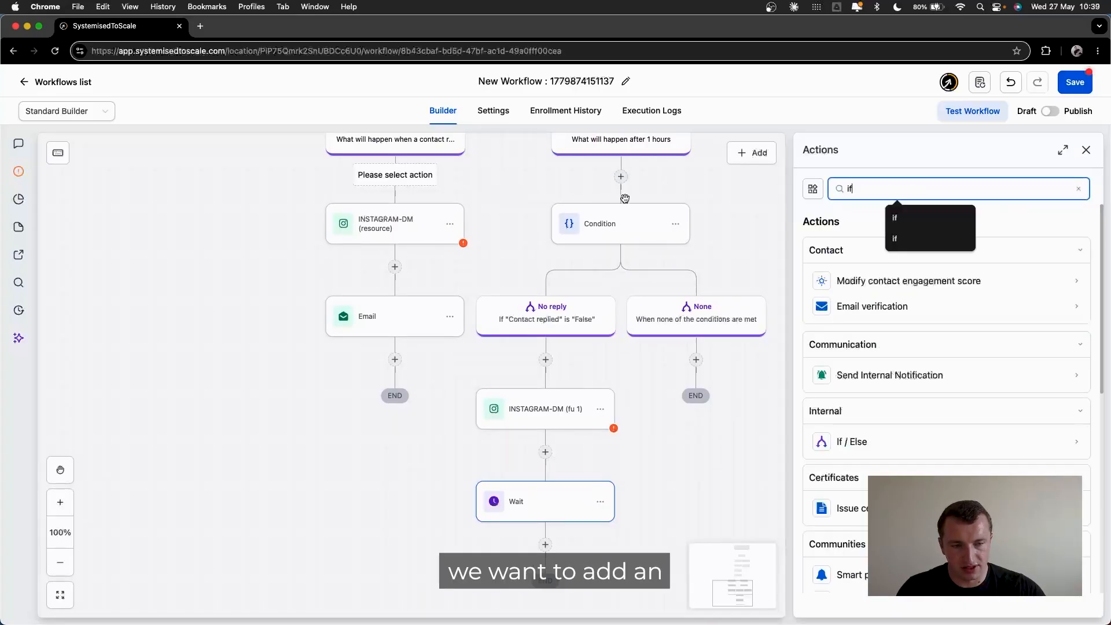
left_click(849, 438)
Name the new condition's branch "Contains email", set its rule to Replied message Contains "@", and save the action.
left_click_drag(875, 388, 804, 380)
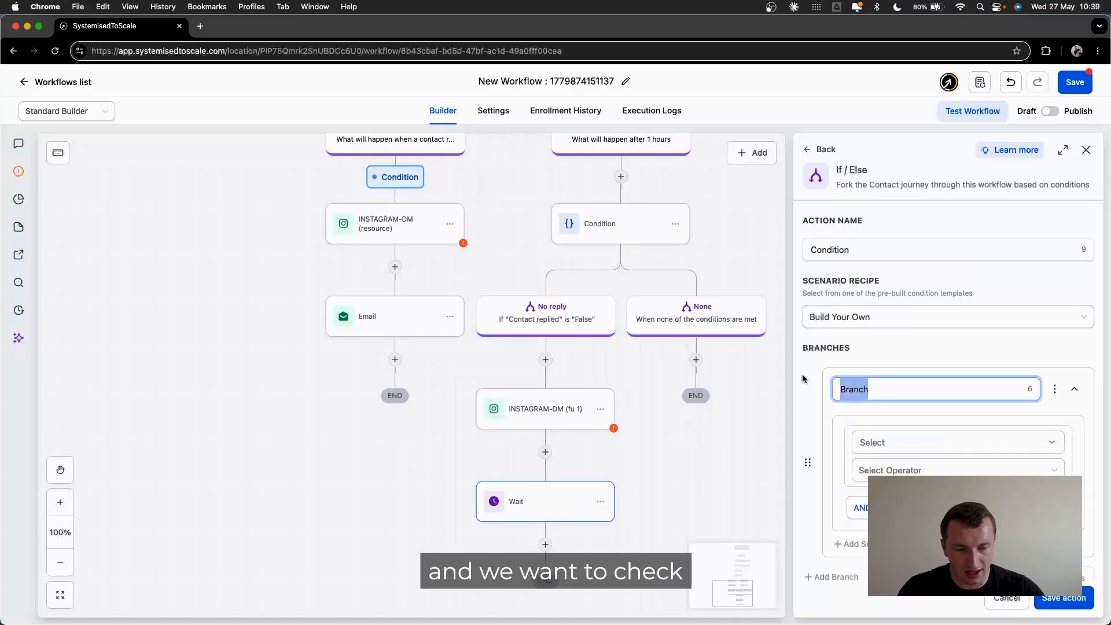
scroll(512, 263, "up", 5)
left_click(902, 441)
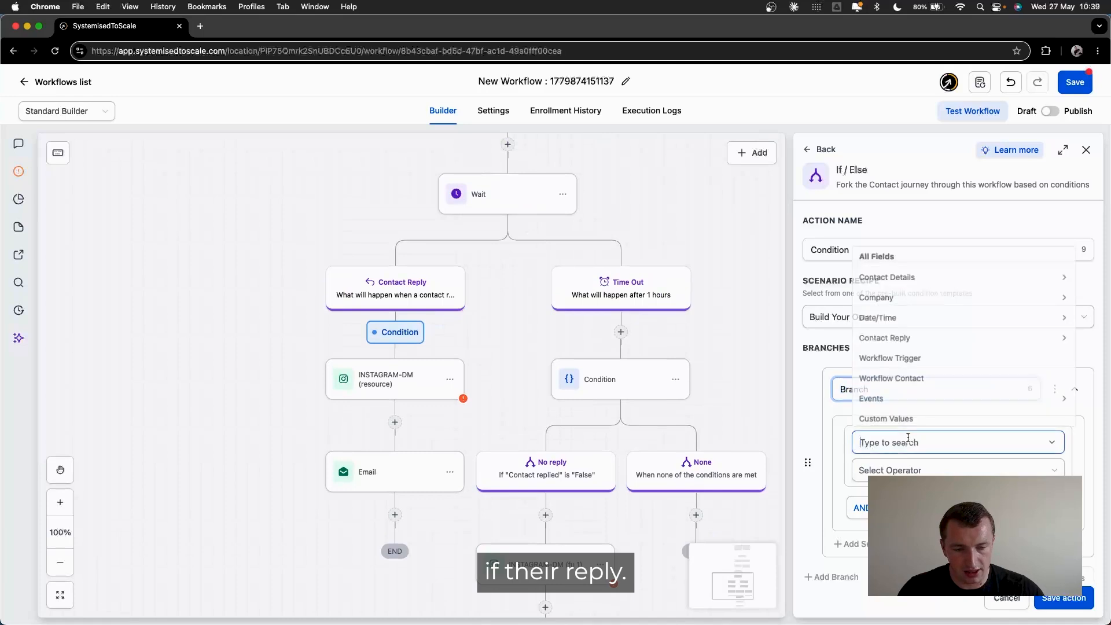
left_click(908, 334)
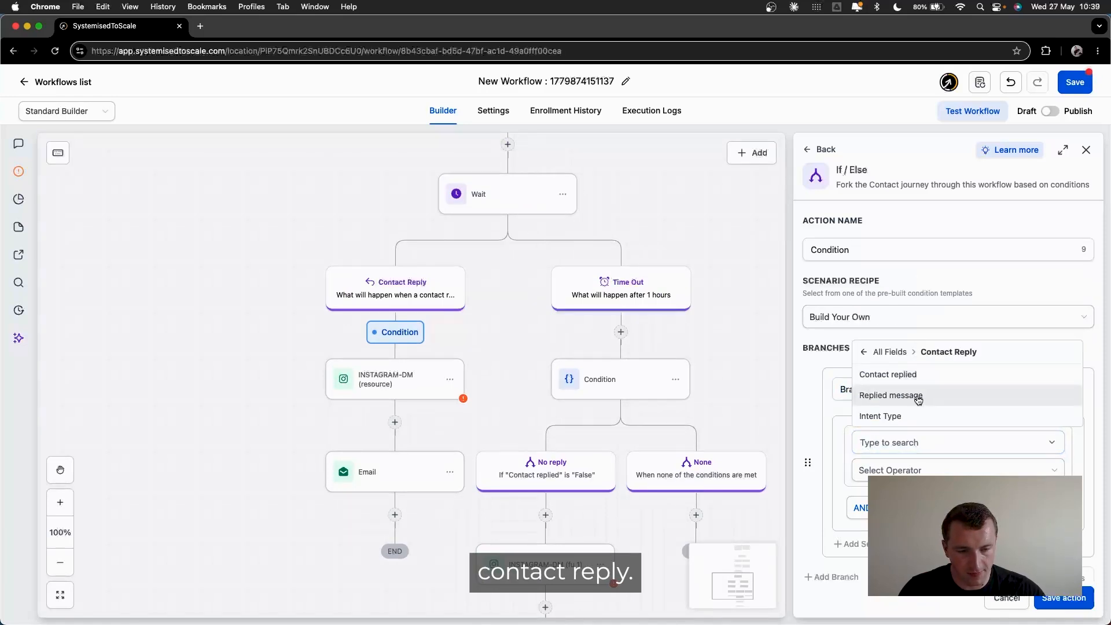
left_click(916, 396)
left_click(907, 469)
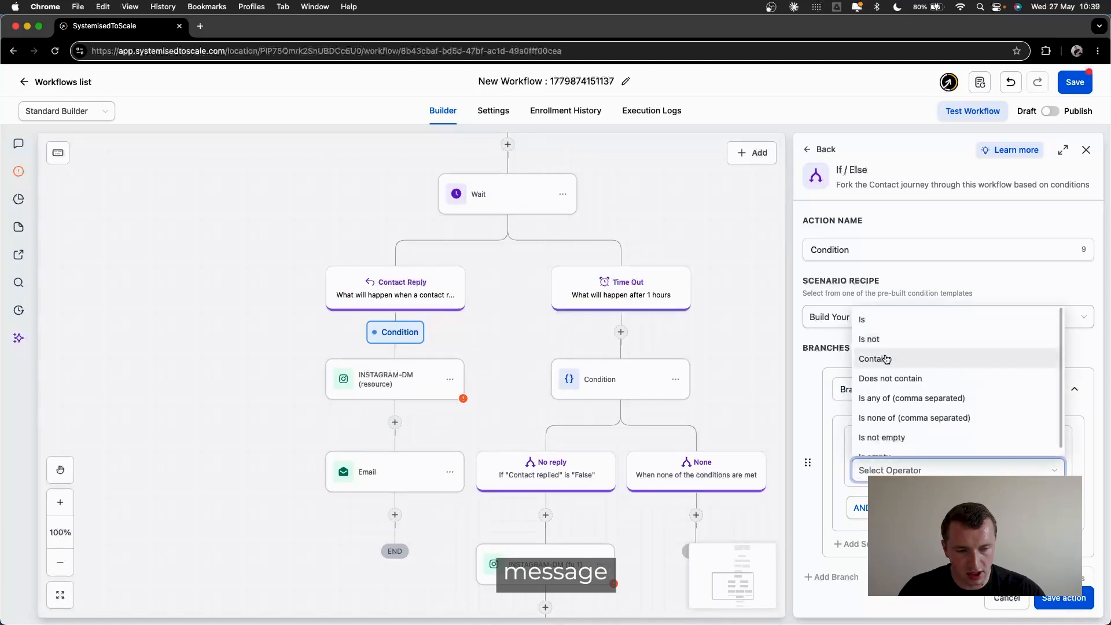
left_click(878, 357)
double_click(907, 381)
type("Contains email")
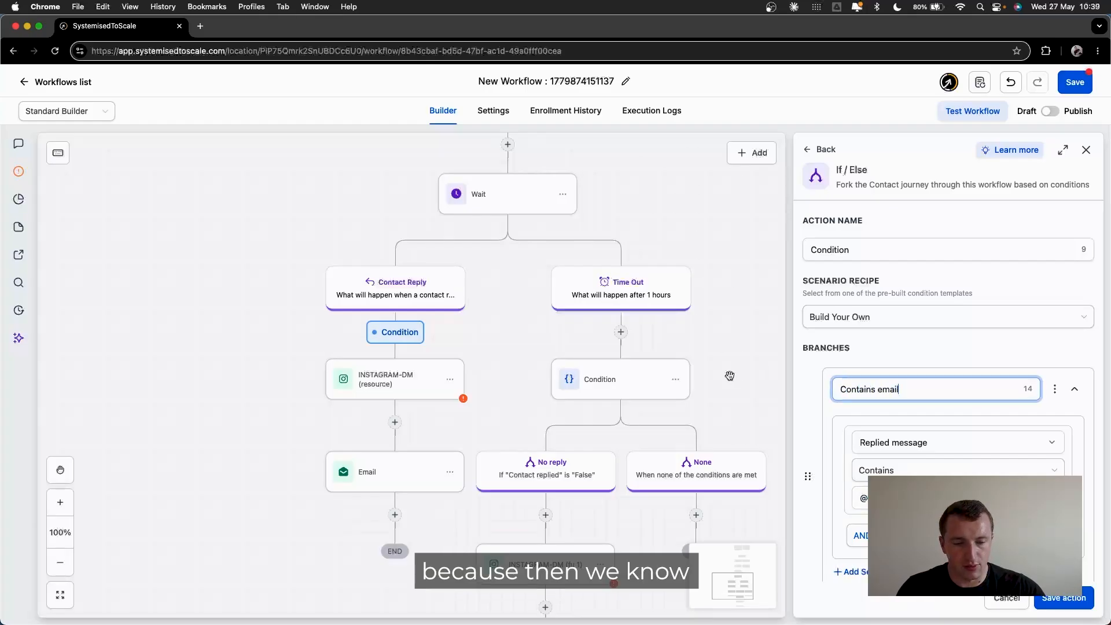
left_click(1063, 597)
scroll(597, 427, "down", 1)
left_click(597, 423)
scroll(423, 470, "down", 1)
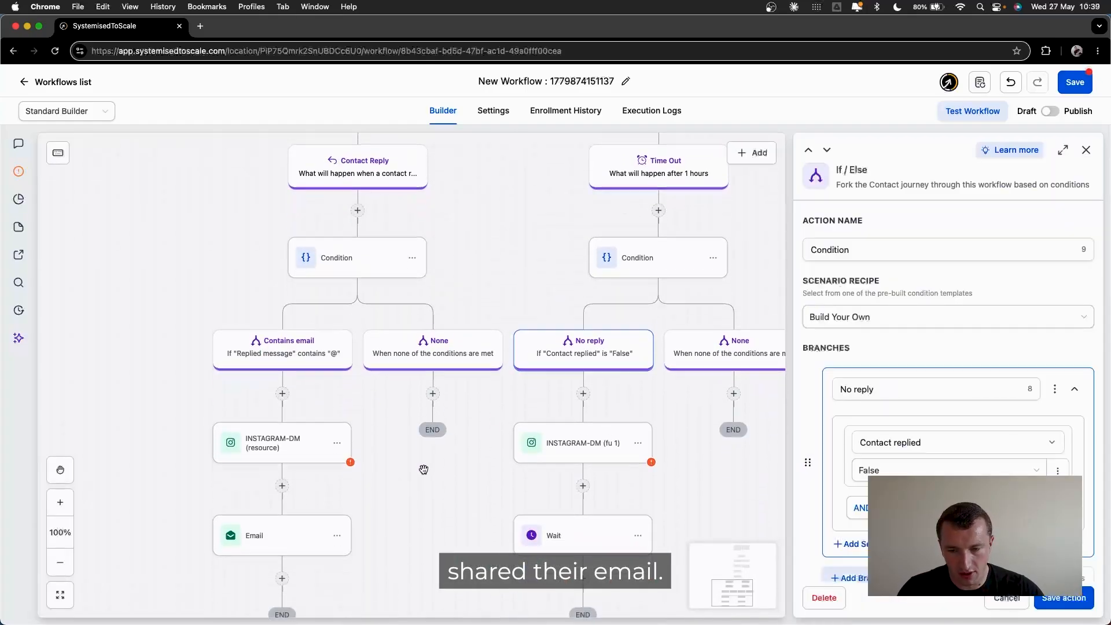
scroll(444, 380, "down", 1)
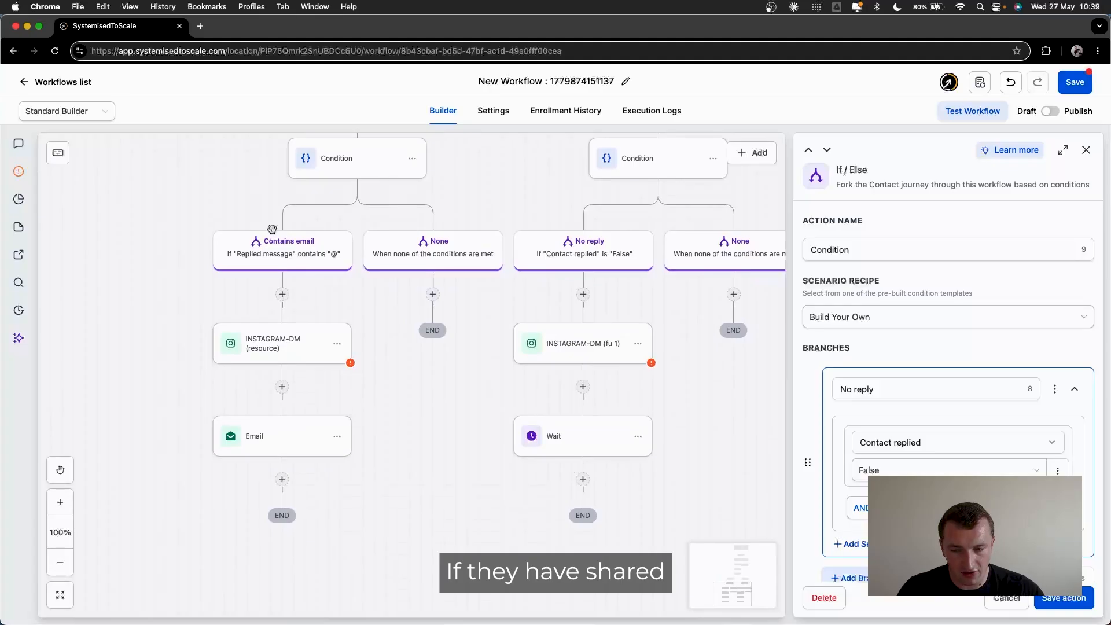
Add an Instagram DM under the None branch beside Contains email, with a message starting "Oh that email d", and save the action.
left_click(280, 332)
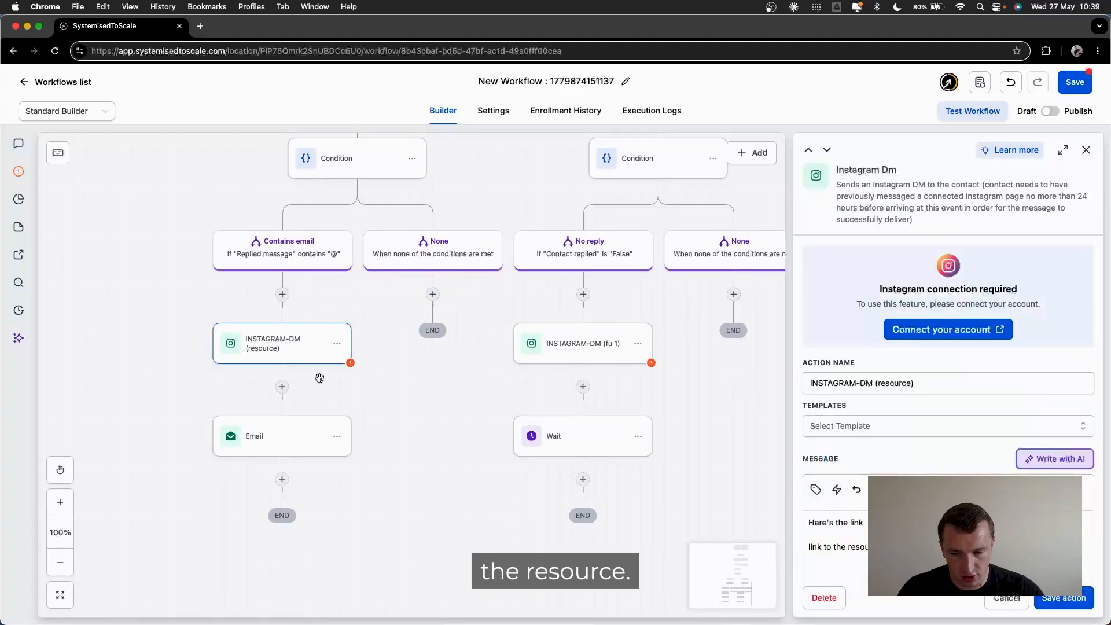
left_click(432, 295)
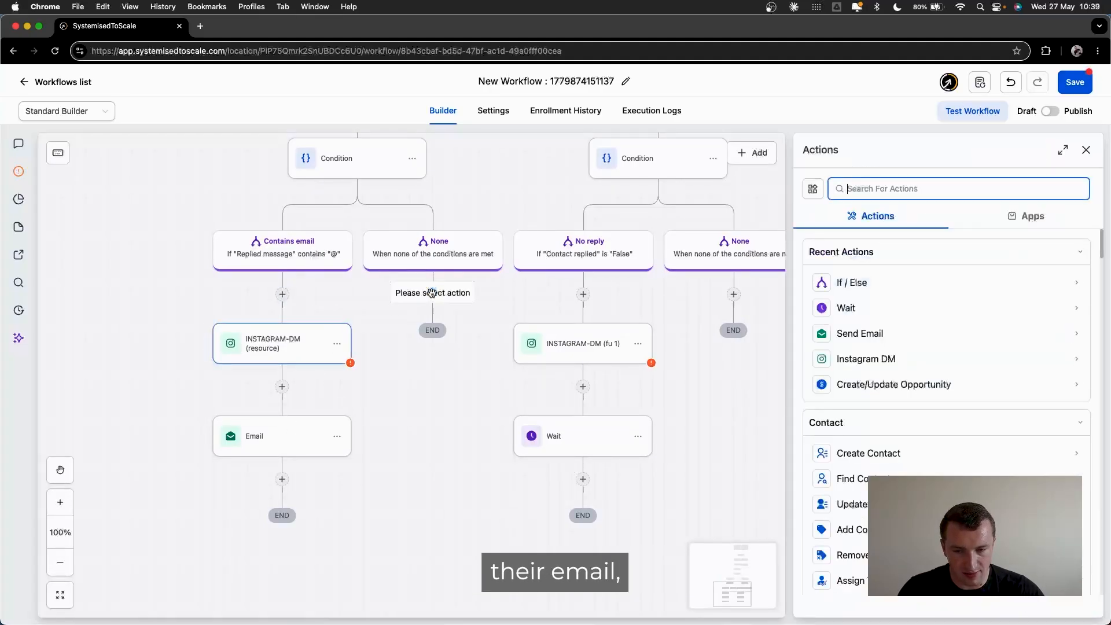
type("ins")
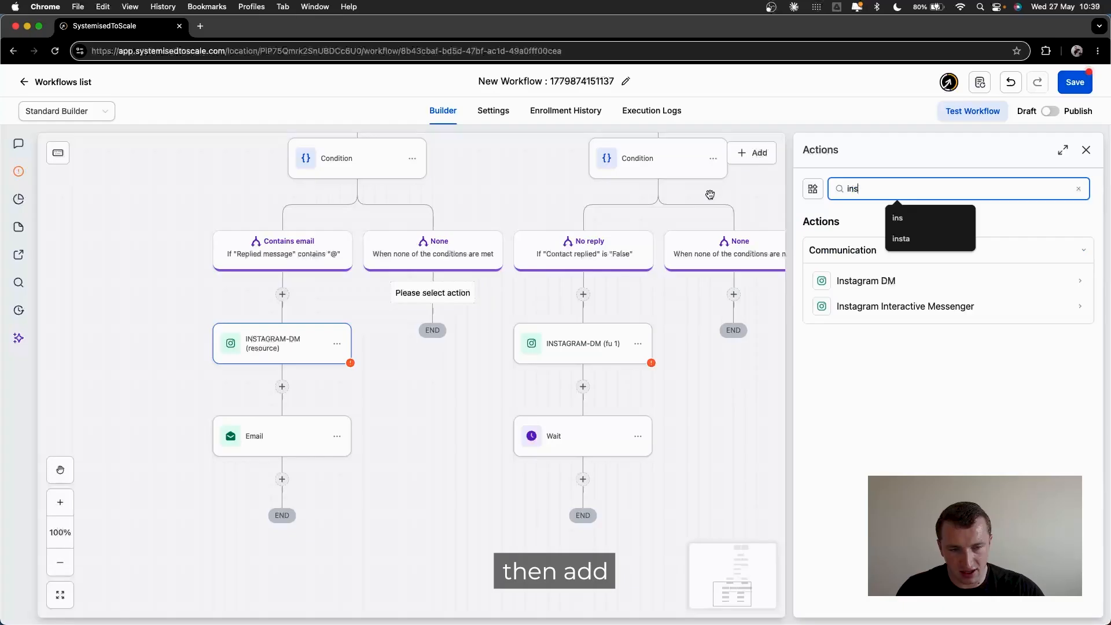
left_click(843, 289)
left_click(844, 536)
type("Oh")
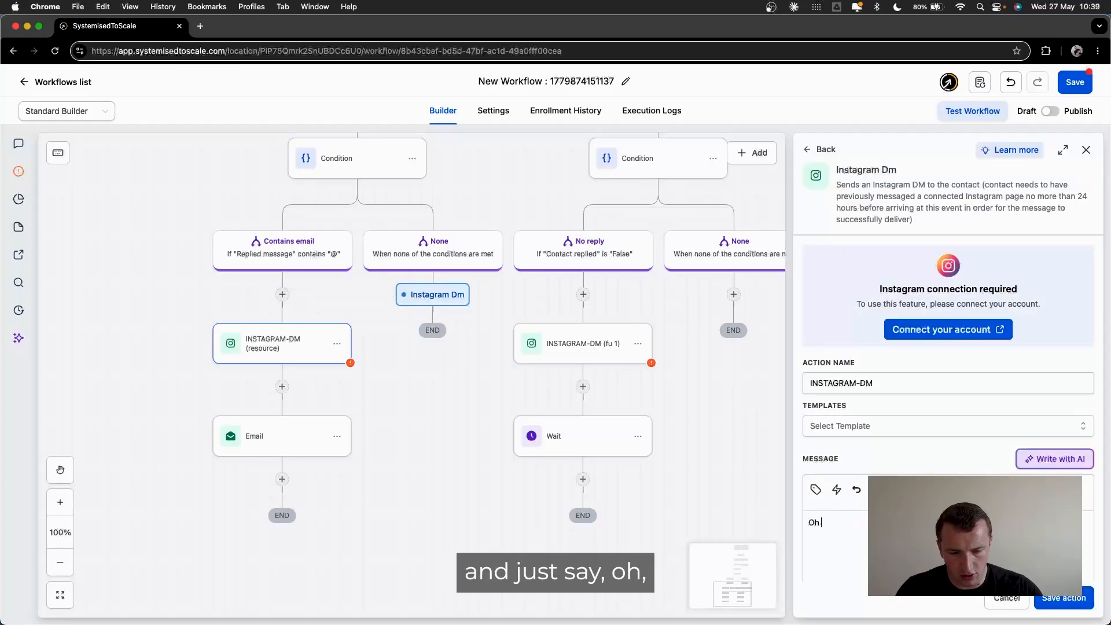
type(" that email d")
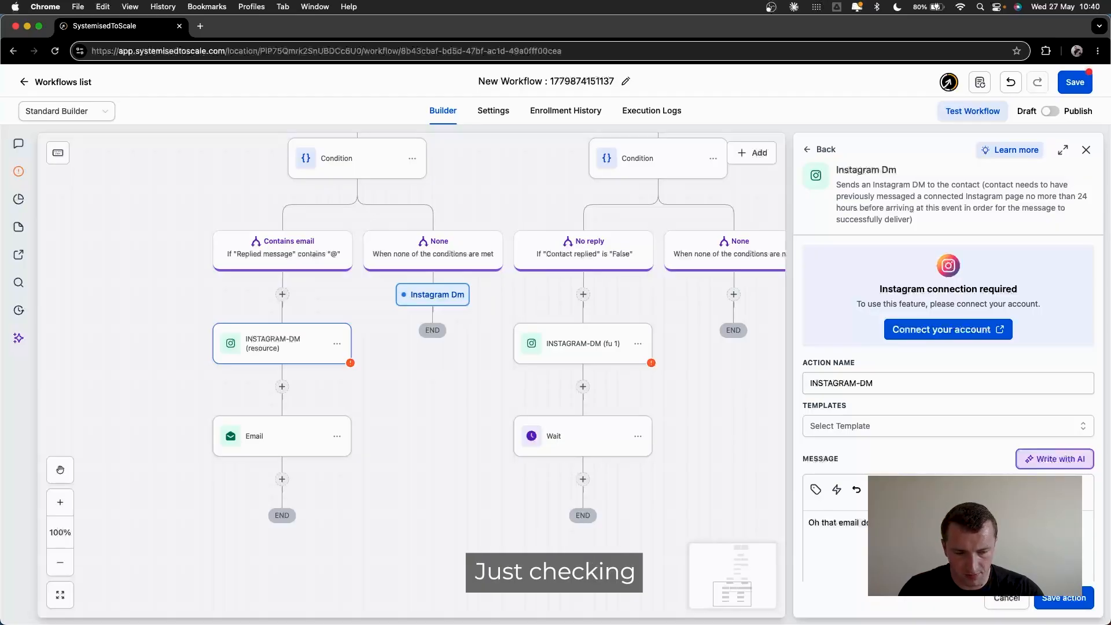
left_click(1065, 597)
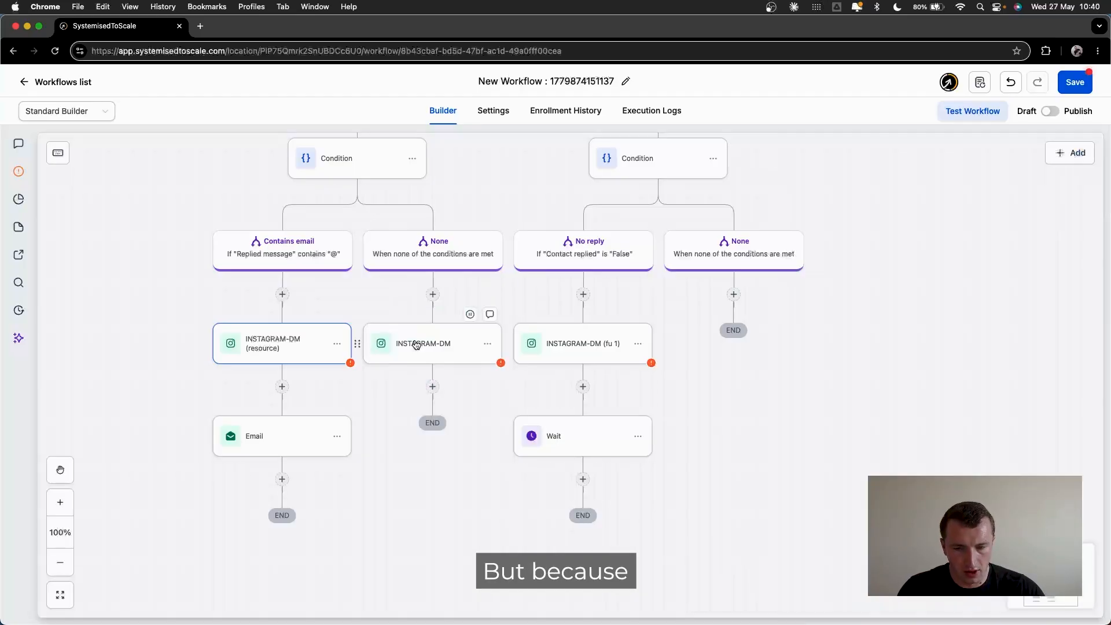
Add a Random Split action between the None branch and its new Instagram DM, with five paths, Path A to Path E.
left_click(433, 295)
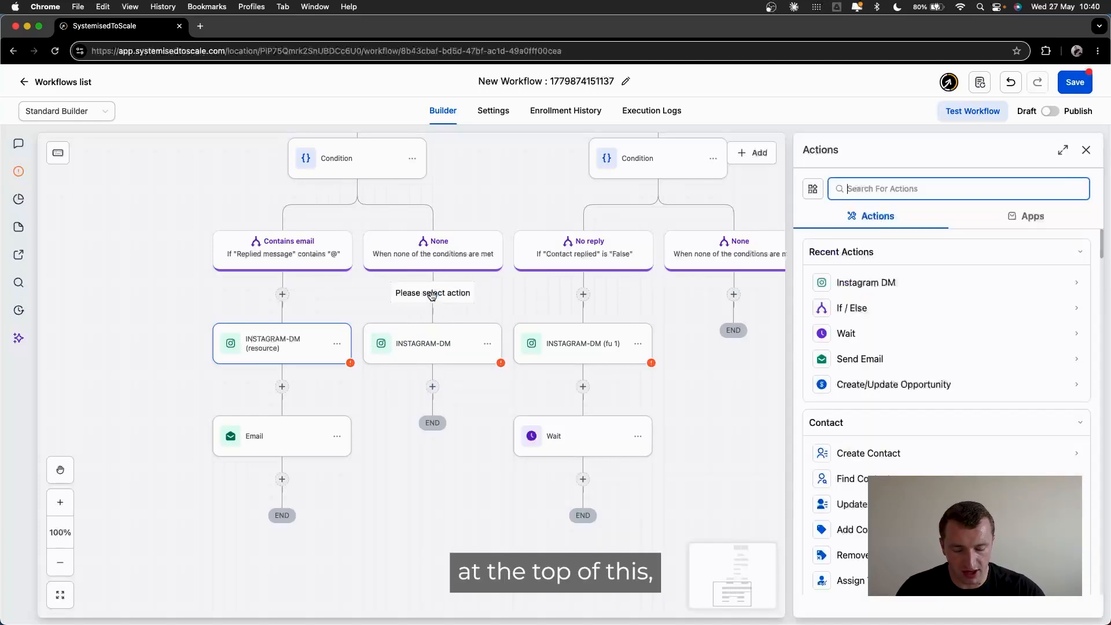
type("spl")
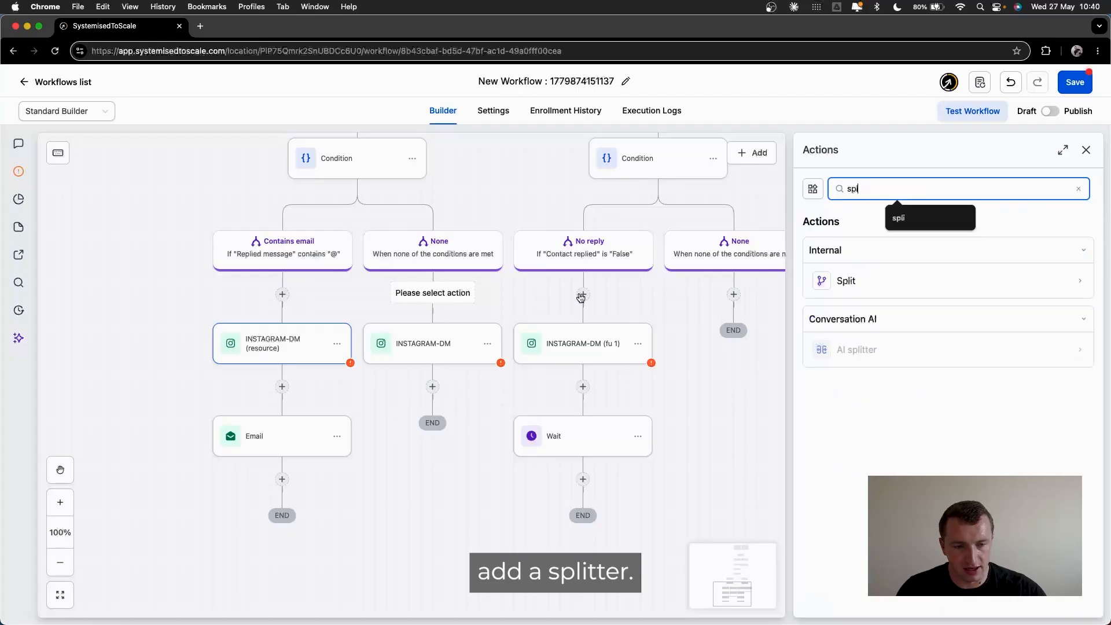
left_click(904, 283)
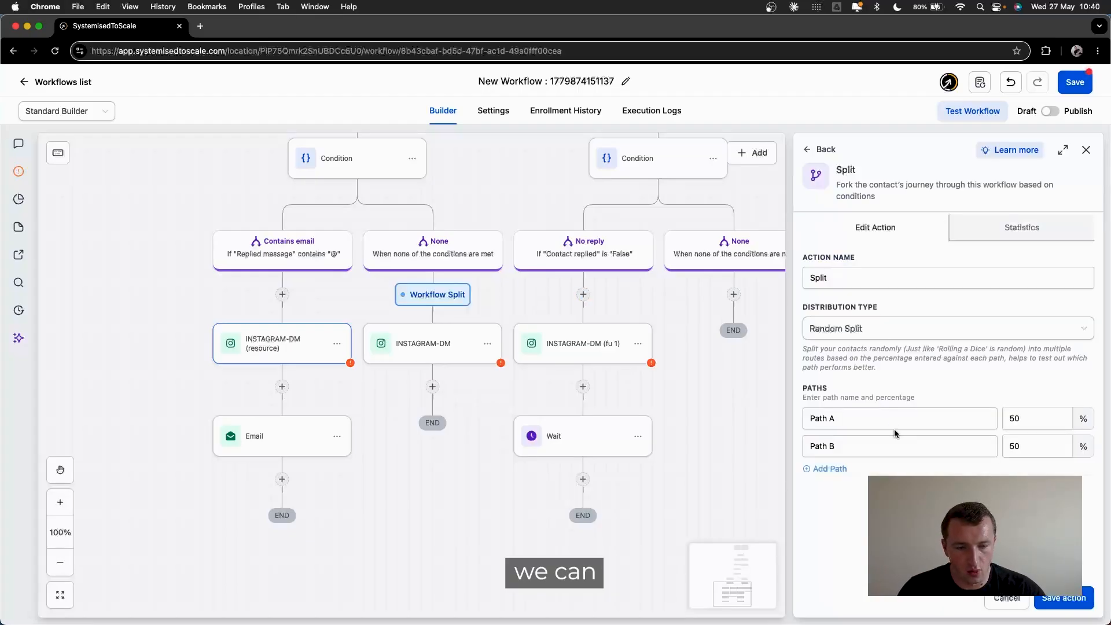
left_click(830, 470)
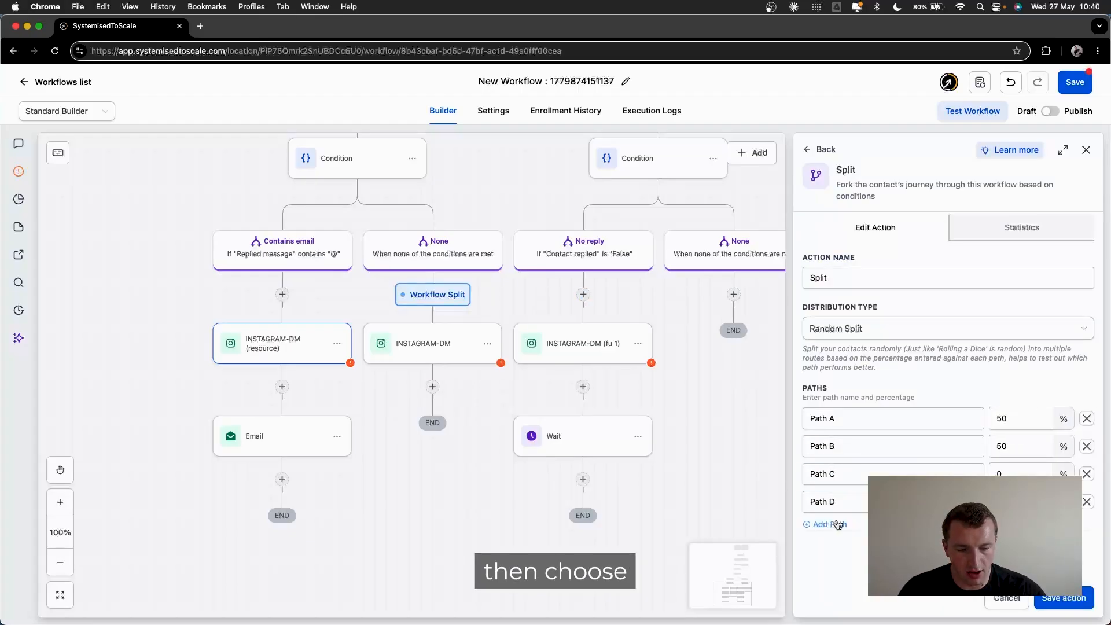
left_click(829, 496)
left_click(830, 524)
Set the split percentage of all five paths to 20% each and save the Split action.
double_click(1009, 417)
type("20")
key("Tab")
key("Tab")
type("20")
key("Tab")
key("Tab")
type("20")
key("Tab")
key("Tab")
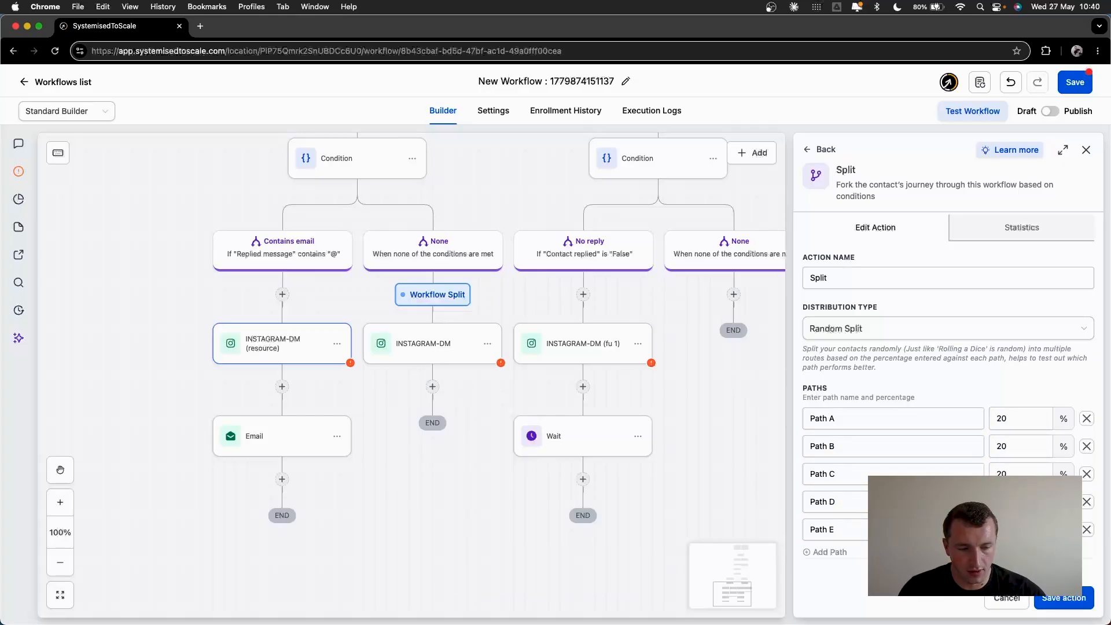
left_click(1057, 603)
Copy the Instagram DM under Path A and paste it under Path B.
scroll(637, 376, "left", 2)
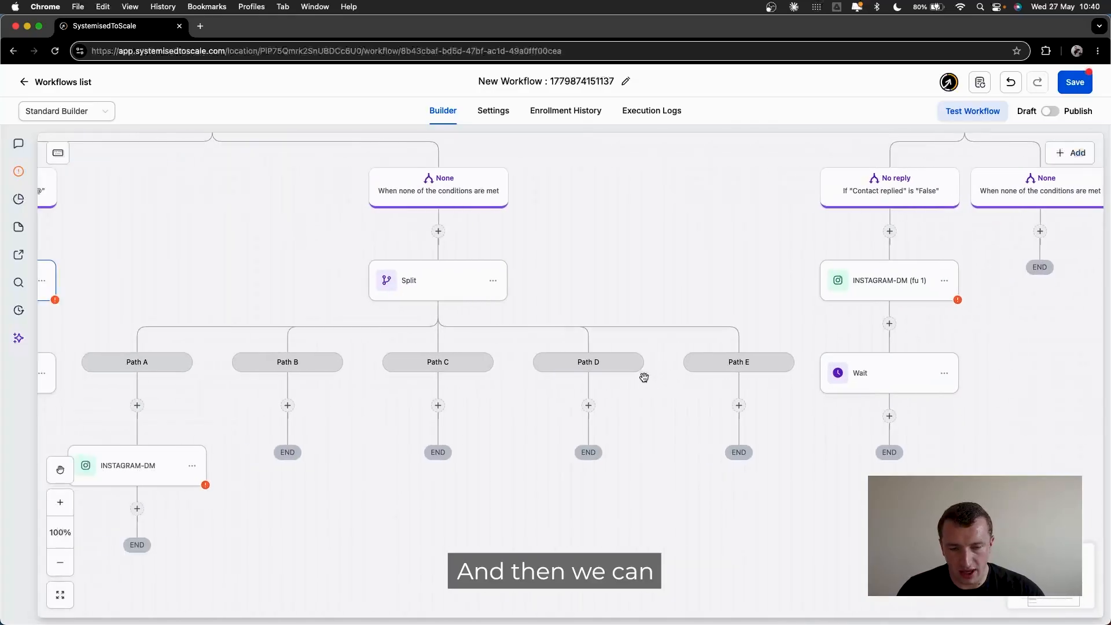
scroll(637, 376, "down", 3)
left_click(336, 428)
left_click(370, 441)
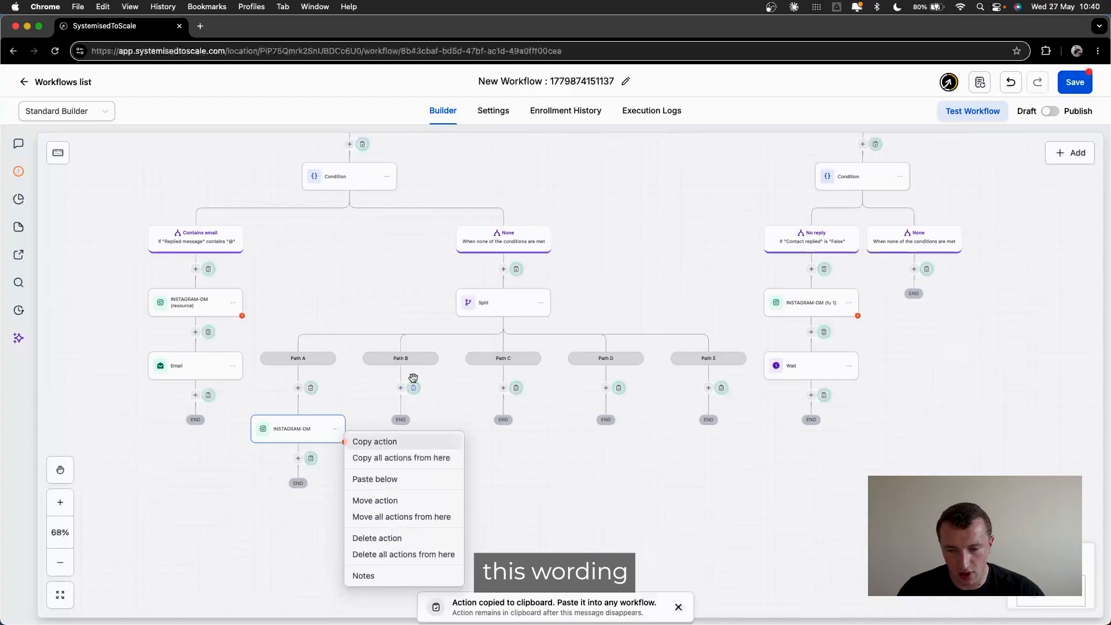
left_click(402, 388)
Replace the Path B Instagram DM's message with a variation starting "Ah that didn't se" and save the action.
left_click(408, 424)
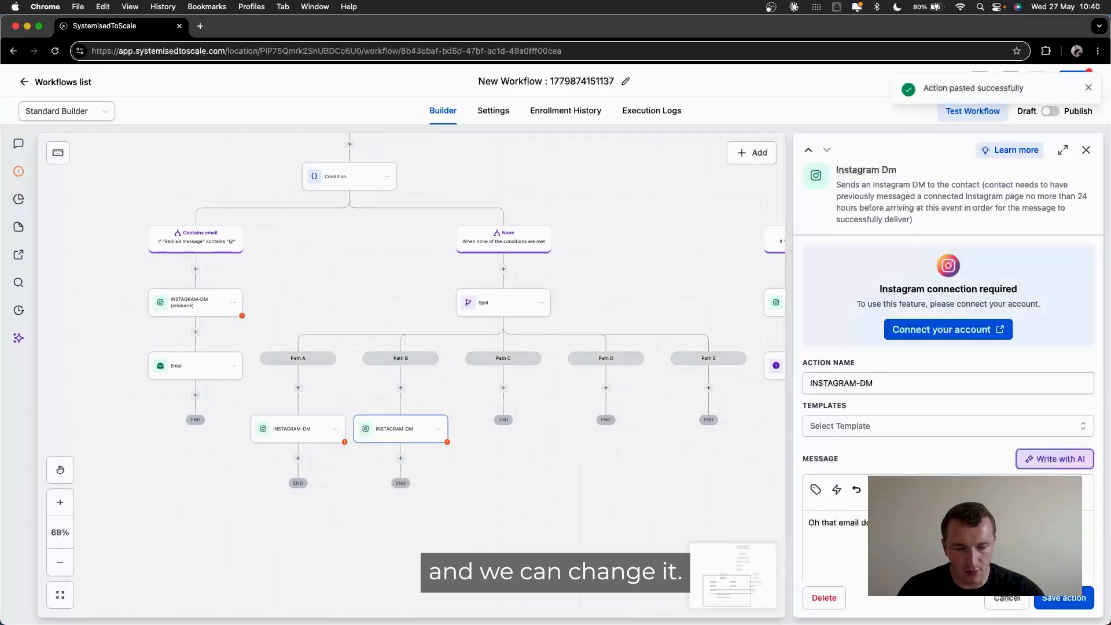
left_click_drag(1018, 523, 793, 518)
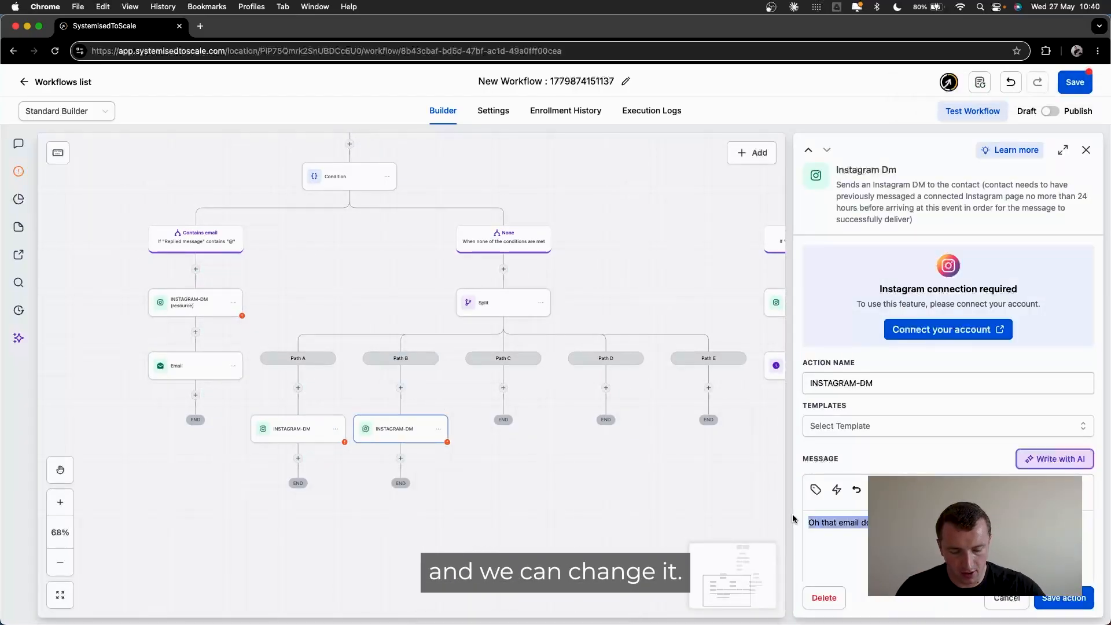
type("Ah that didn't ")
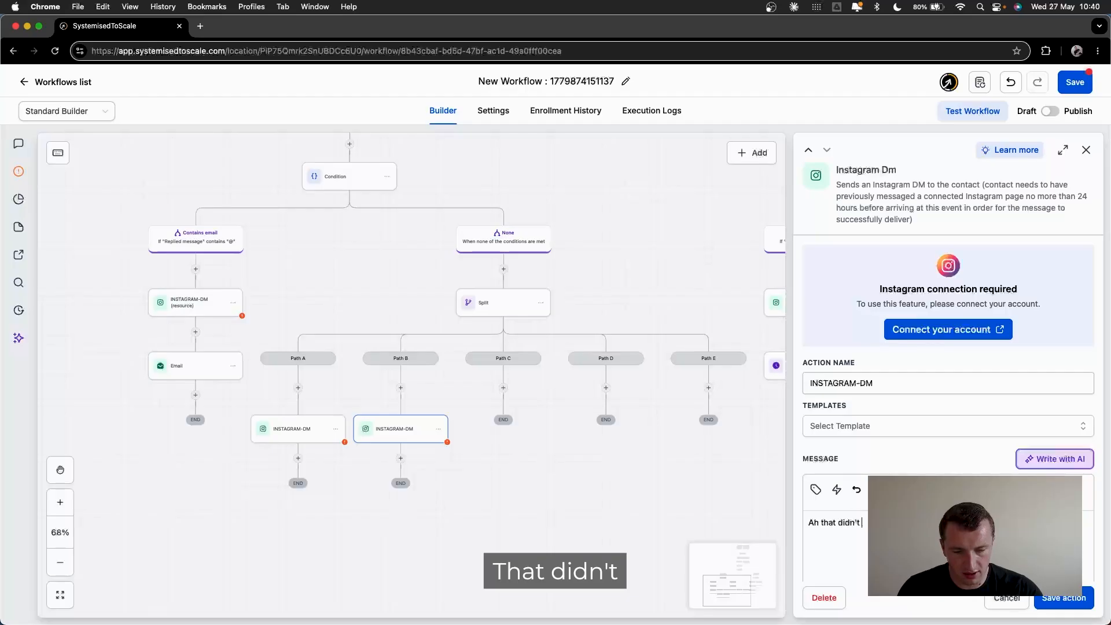
type("se")
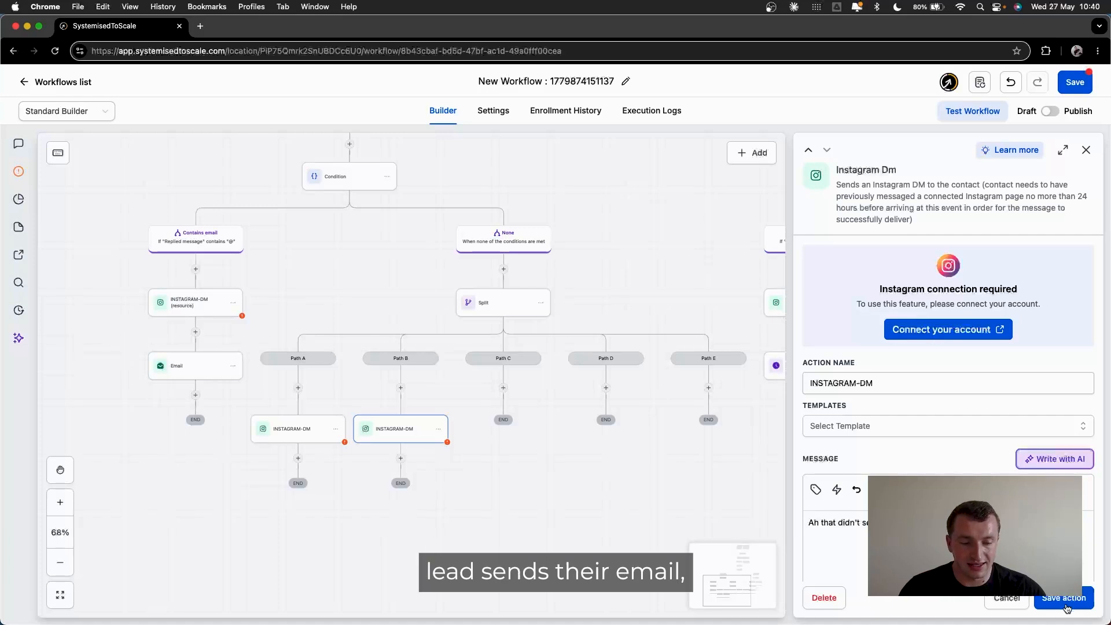
left_click(537, 433)
Copy the reworded Path B Instagram DM into Paths C, D and E, and check the message in the Path E copy.
left_click(439, 432)
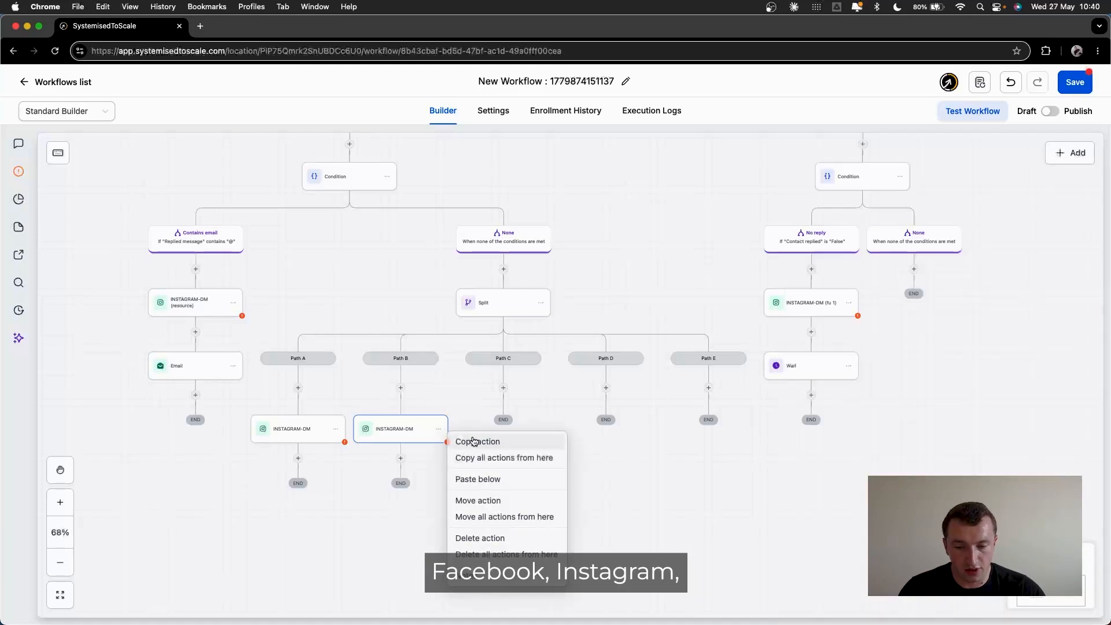
left_click(471, 439)
left_click(516, 388)
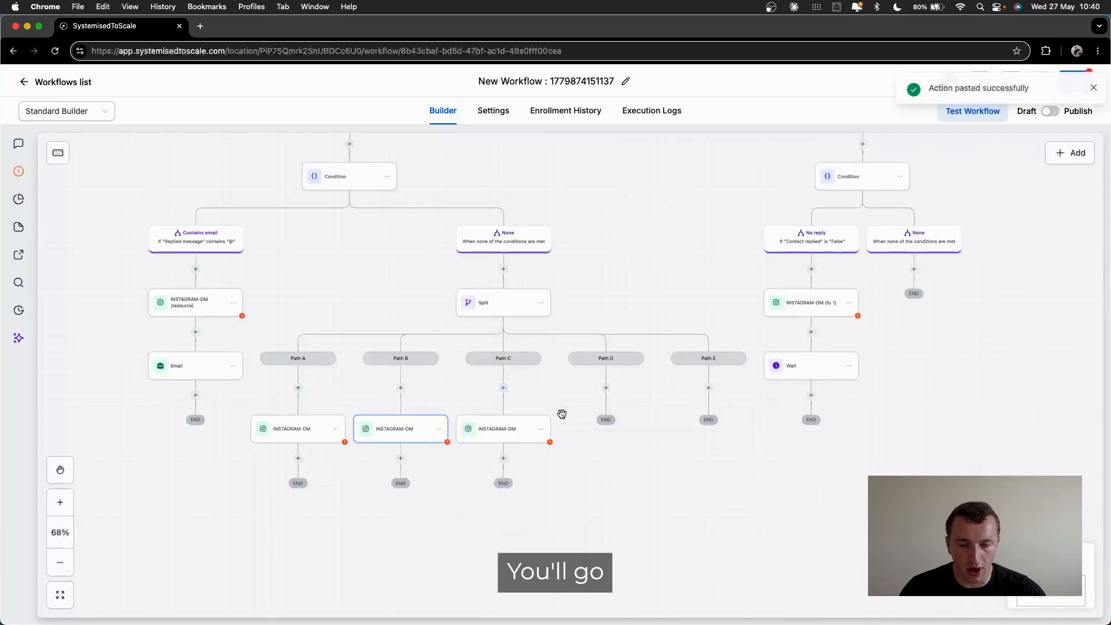
left_click(540, 428)
left_click(567, 441)
left_click(619, 388)
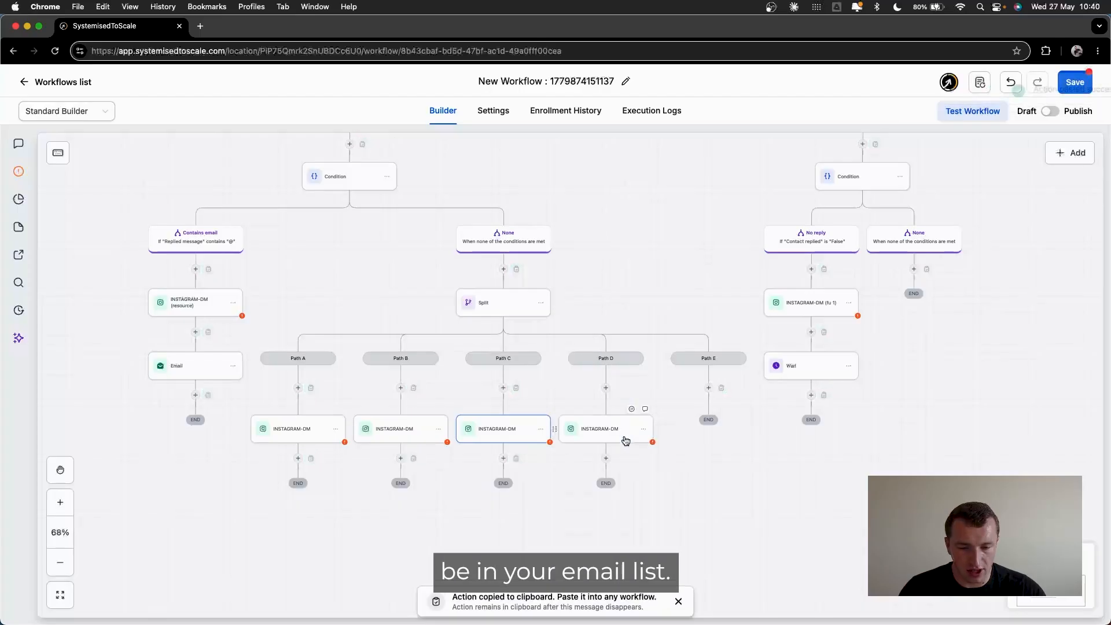
left_click(643, 428)
left_click(663, 439)
left_click(721, 387)
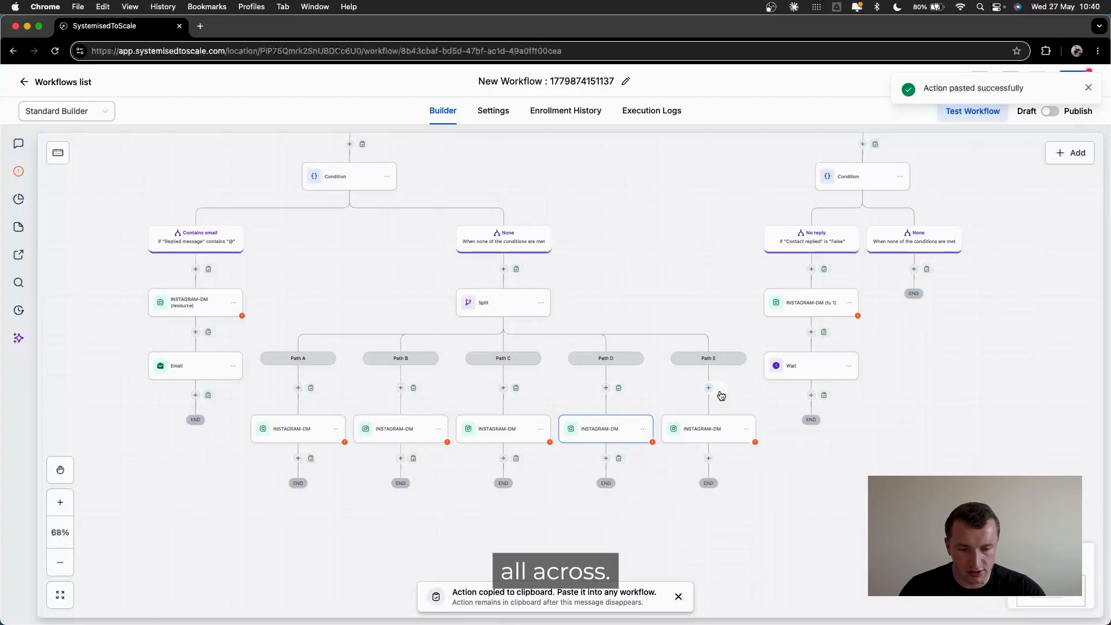
left_click(697, 429)
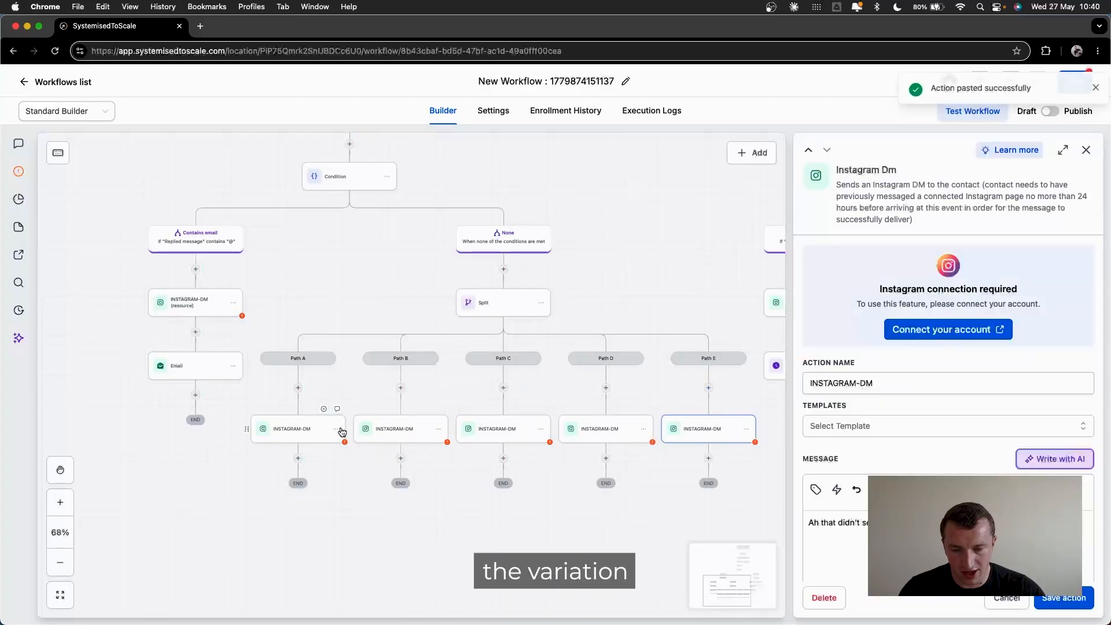
left_click(1086, 150)
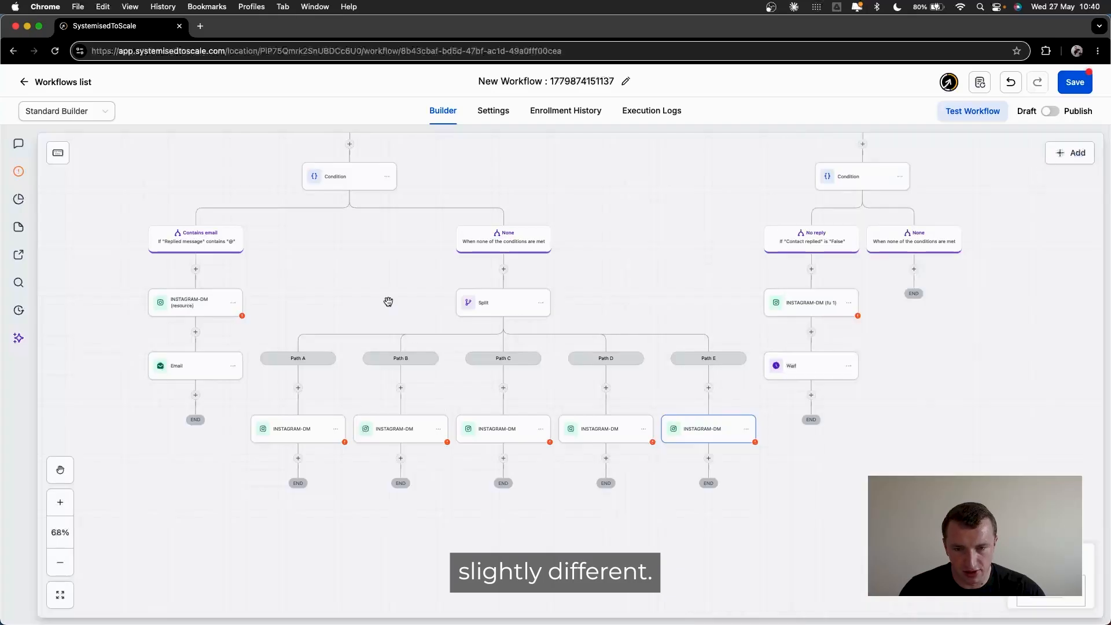
scroll(394, 215, "up", 2)
left_click(483, 360)
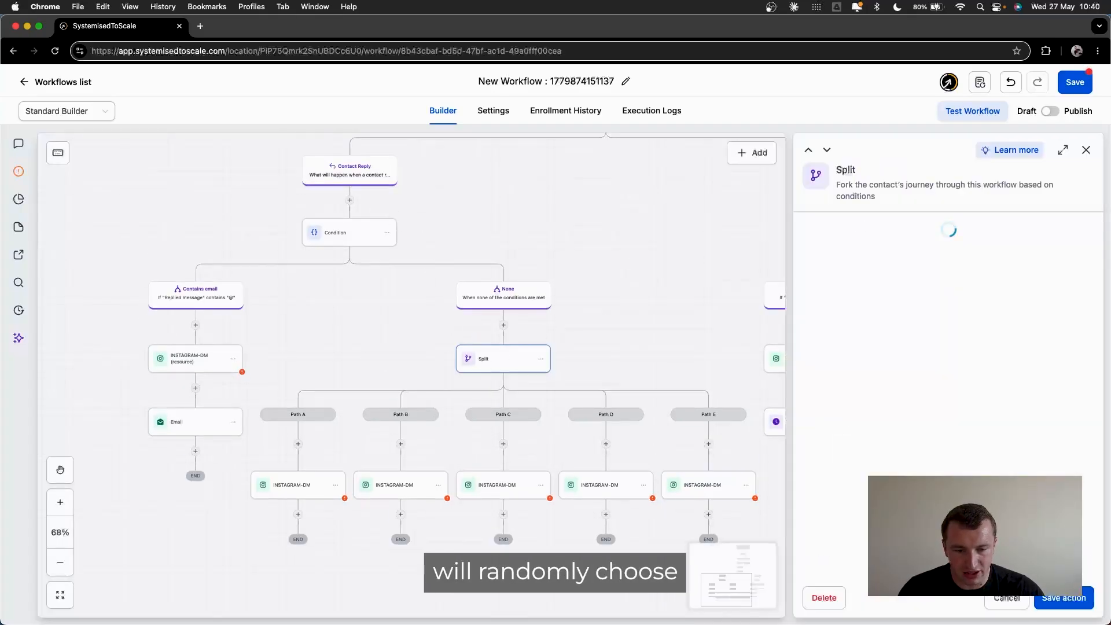
scroll(463, 457, "down", 2)
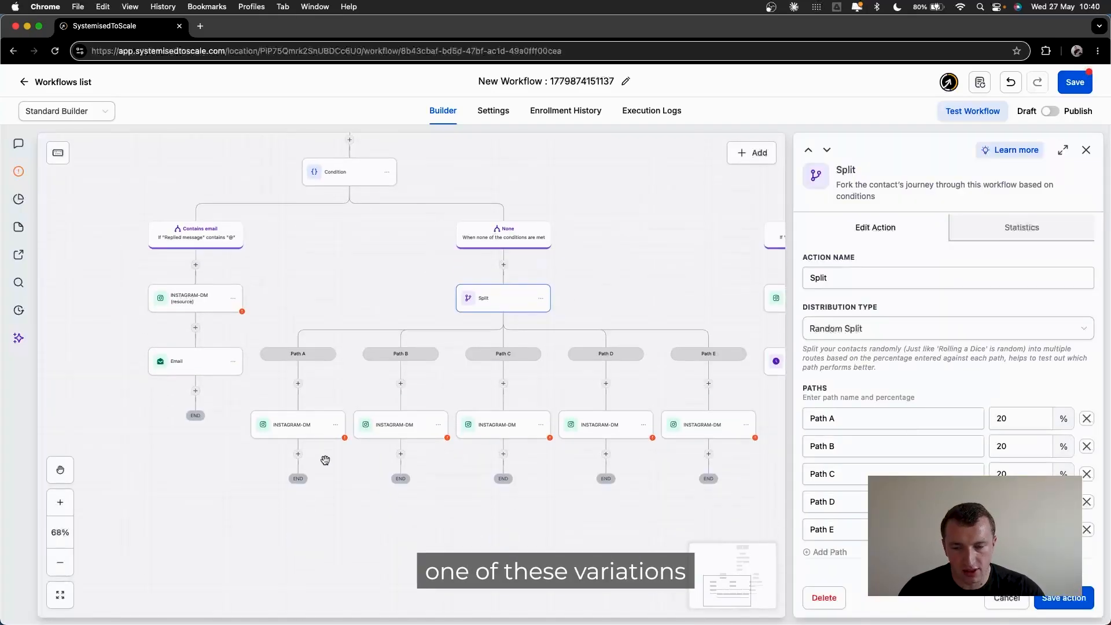
left_click(298, 453)
type("wait")
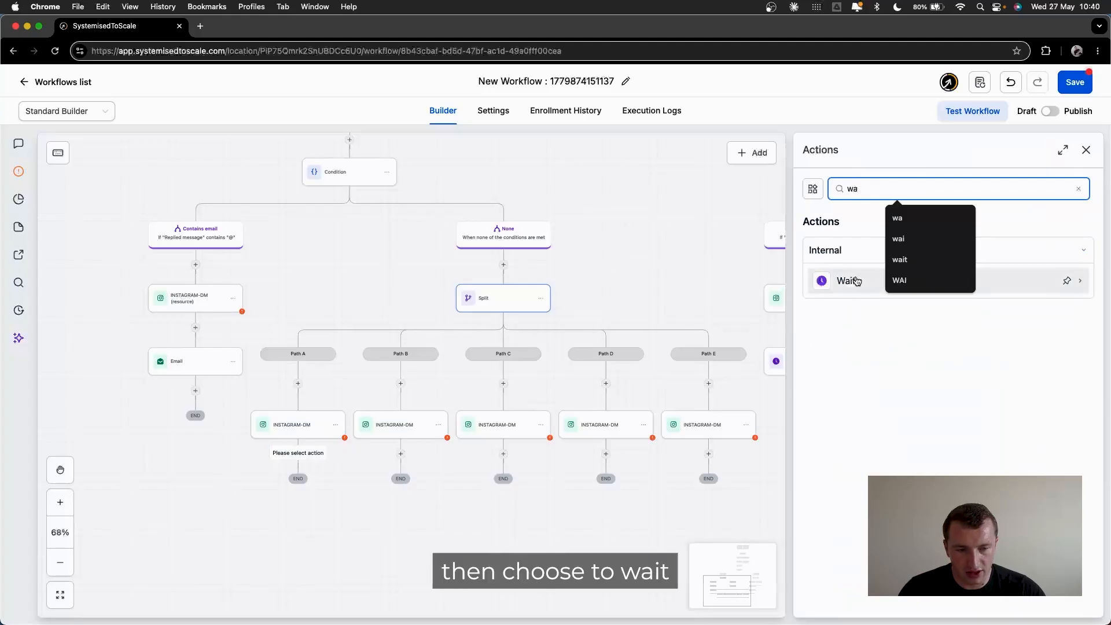
left_click(844, 277)
scroll(883, 444, "down", 1)
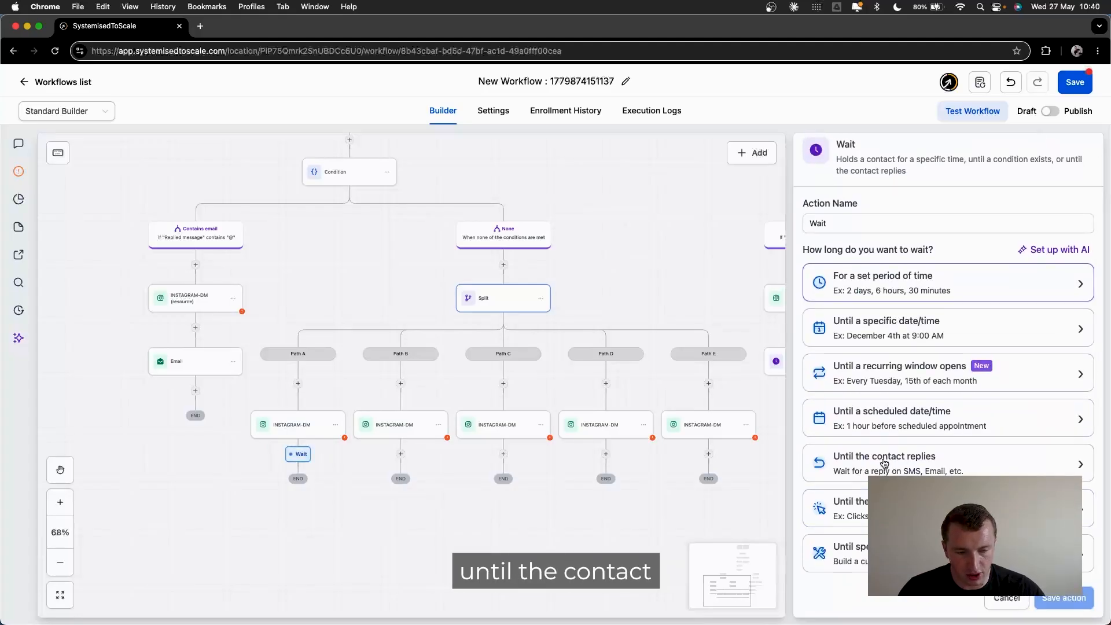
left_click(885, 466)
left_click(865, 364)
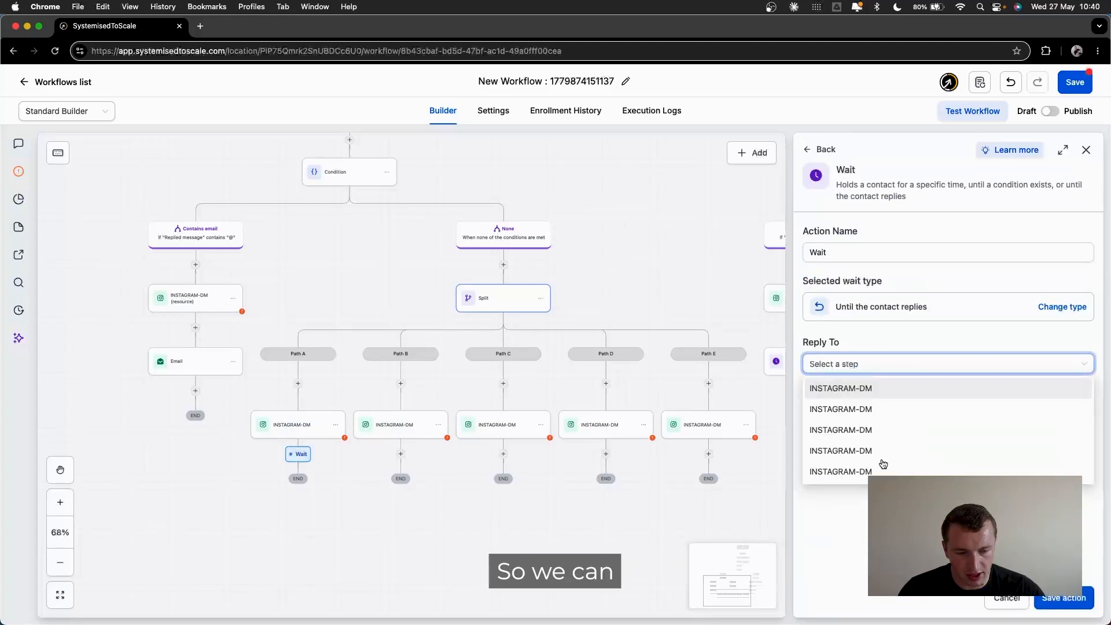
left_click(1086, 150)
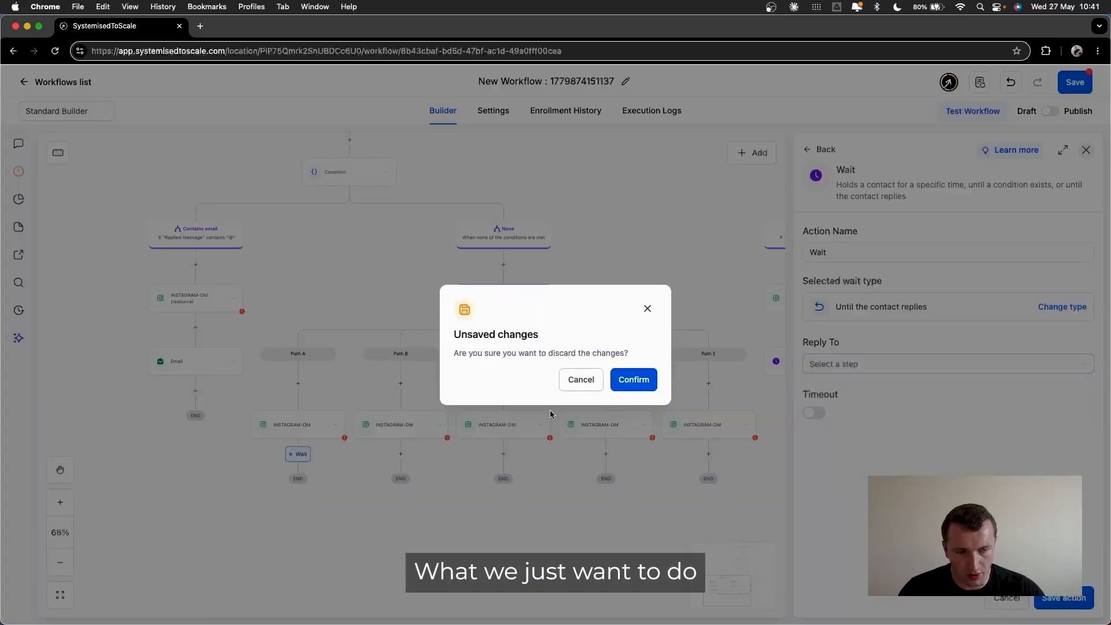
left_click(652, 383)
Rename the Path A Instagram DM as "INSTAGRAM-DM (email check 1)", copy the added suffix for reuse, and save the action.
left_click(313, 430)
left_click(919, 382)
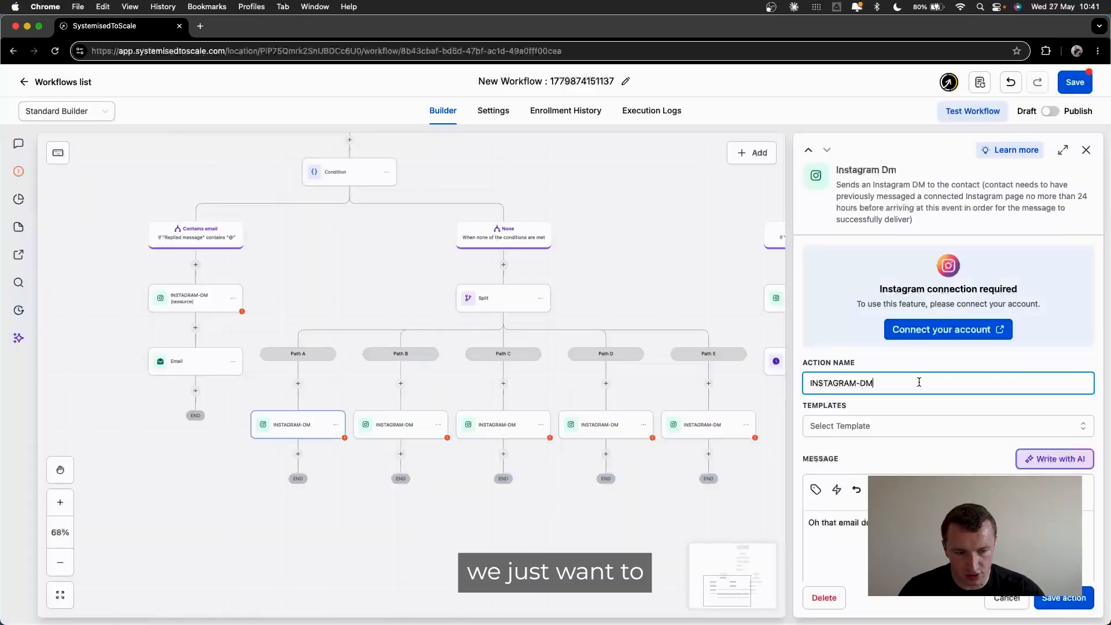
type("(email check 1")
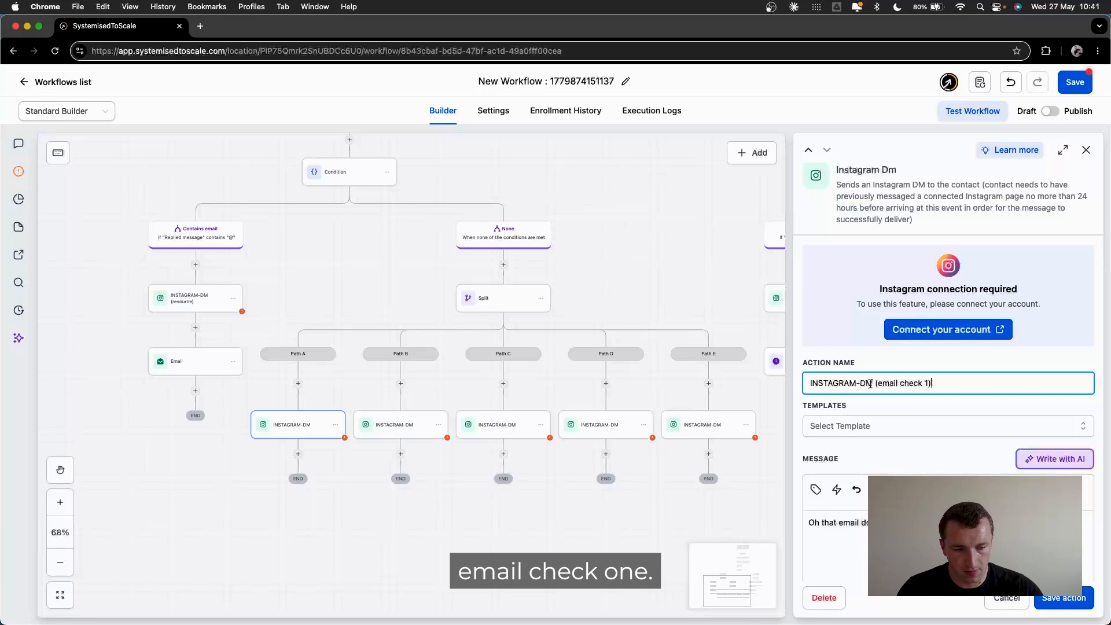
left_click_drag(872, 383, 933, 384)
key("super+c")
left_click(1061, 600)
Rename the Path B Instagram DM as "INSTAGRAM-DM (email check 2)" and save the action.
left_click(448, 429)
left_click(895, 381)
key("super+v")
left_click(1063, 597)
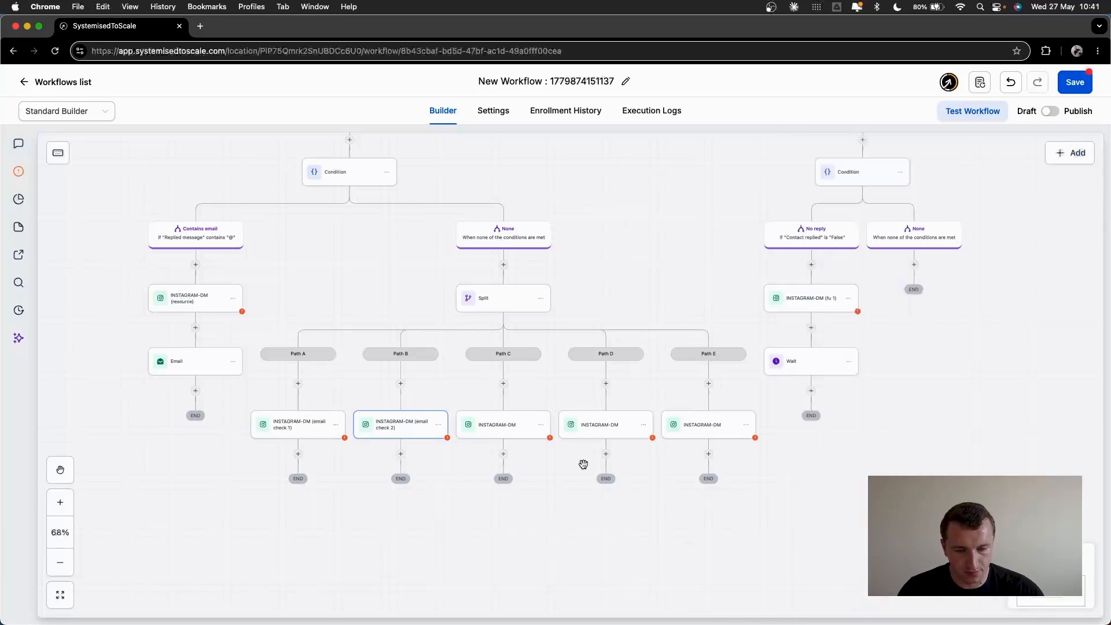
Rename the Path C Instagram DM as "INSTAGRAM-DM (email check 3)" and save the action.
left_click(544, 417)
left_click(888, 382)
key("super+v")
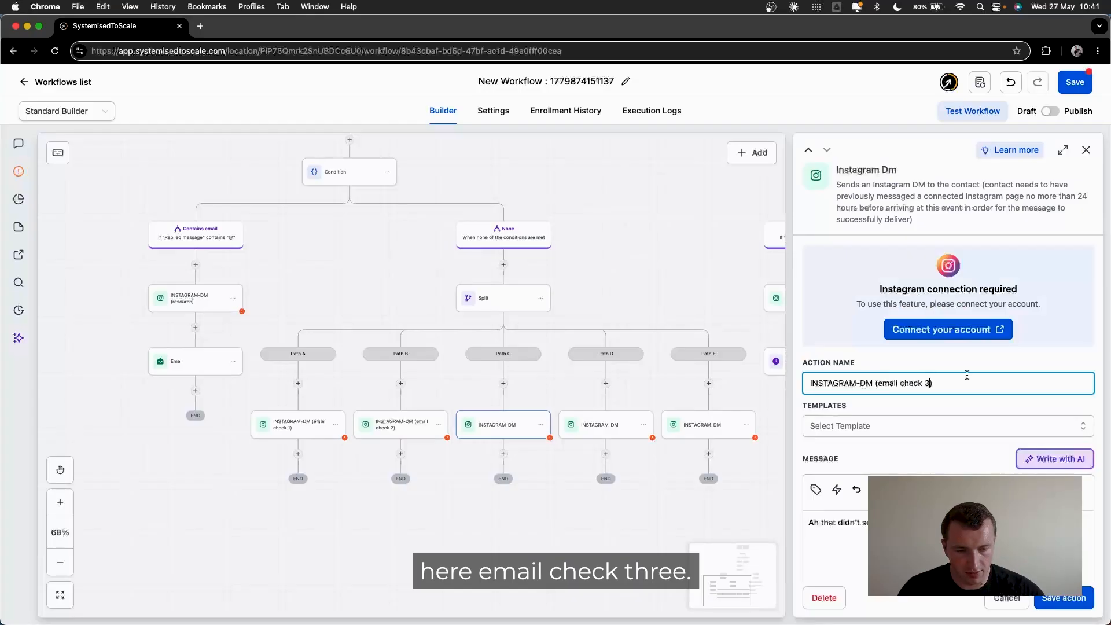
left_click(1070, 598)
Rename the Path D Instagram DM as "INSTAGRAM-DM (email check 4)" and save the action.
left_click(622, 429)
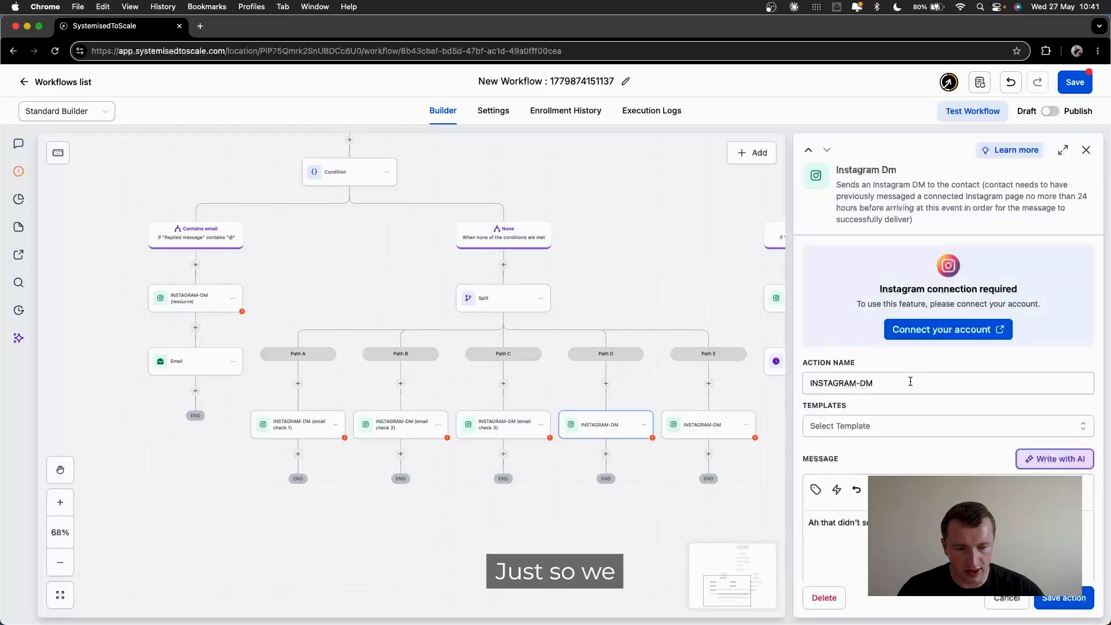
left_click(910, 381)
key("super+v")
left_click(1063, 597)
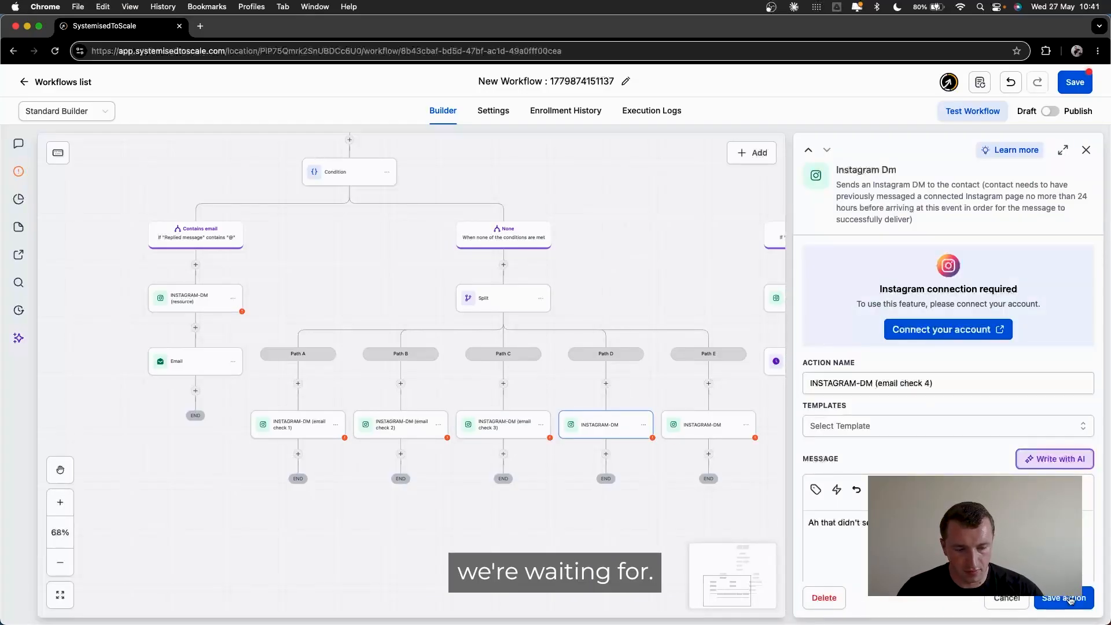
Rename the Path E Instagram DM as "INSTAGRAM-DM (email check 5)" and save the action.
left_click(712, 426)
left_click(894, 385)
key("super+v")
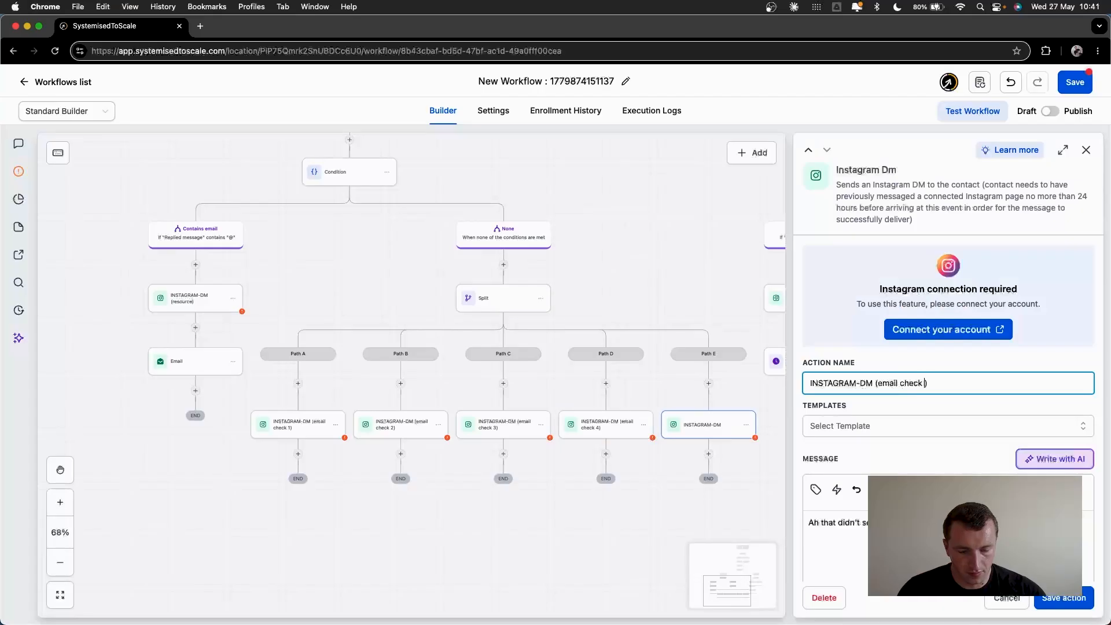
left_click(1063, 597)
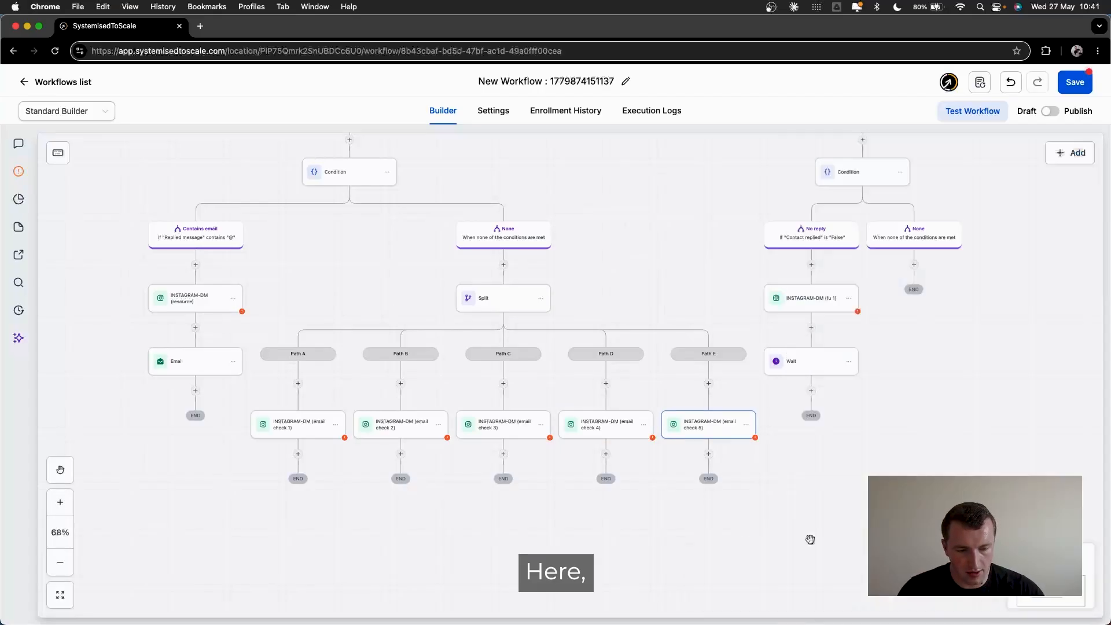
Add a Wait action below the Path A Instagram DM until the contact replies to "INSTAGRAM-DM (email check 1)", and save it.
left_click(298, 453)
type("wait")
left_click(843, 280)
left_click(850, 488)
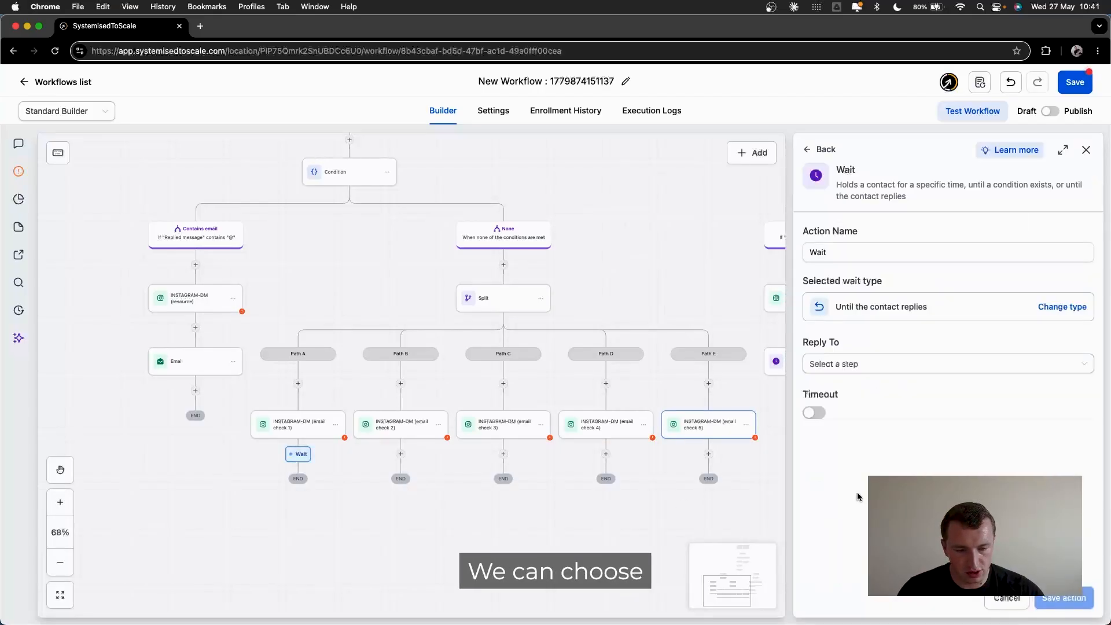
left_click(890, 363)
left_click(899, 389)
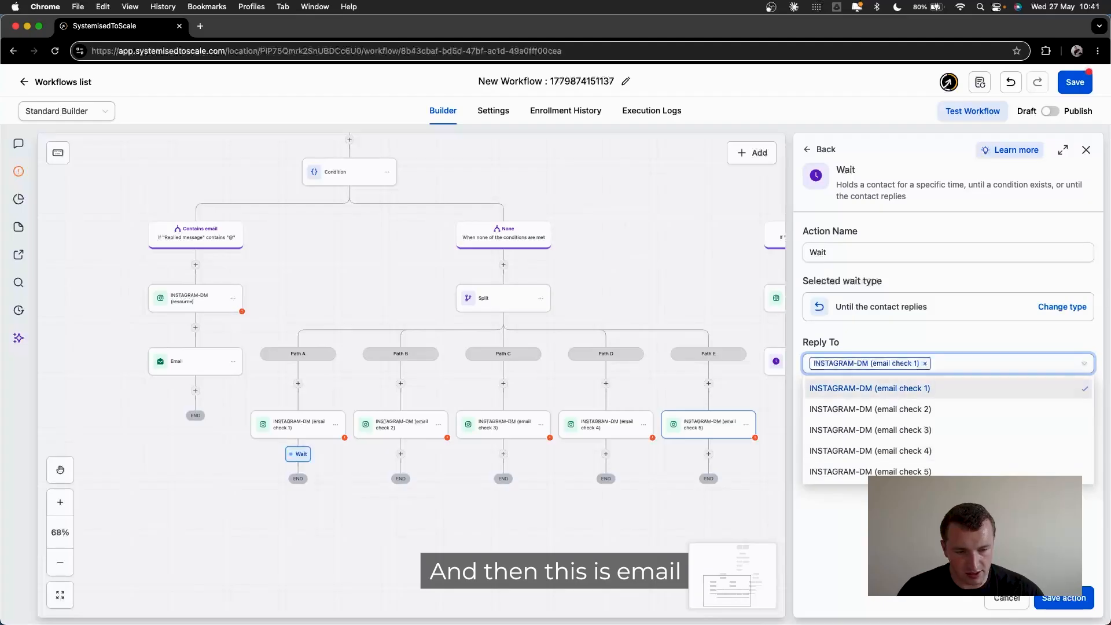
left_click(1063, 598)
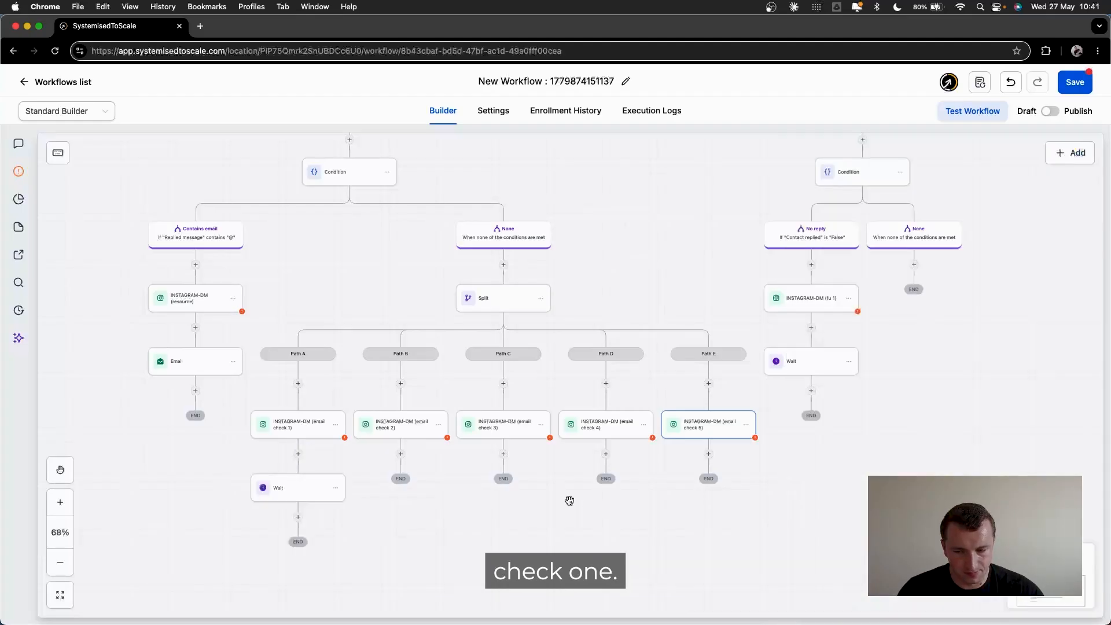
Copy the Path A Wait action below the Path B Instagram DM and set its reply target to "INSTAGRAM-DM (email check 2)".
left_click(335, 488)
left_click(398, 426)
left_click(400, 454)
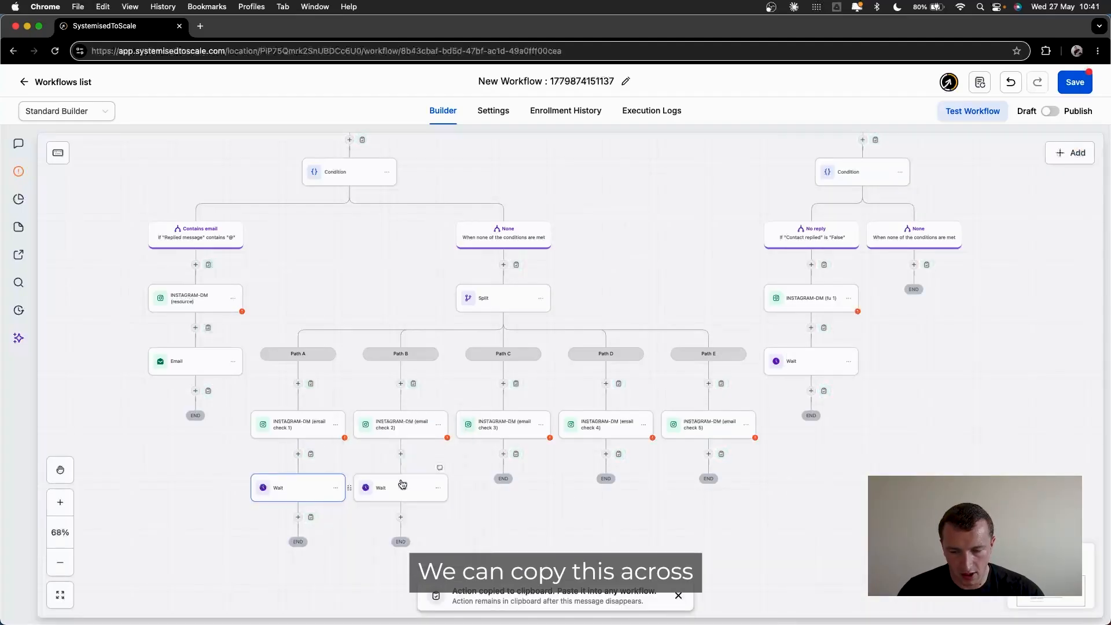
left_click(400, 489)
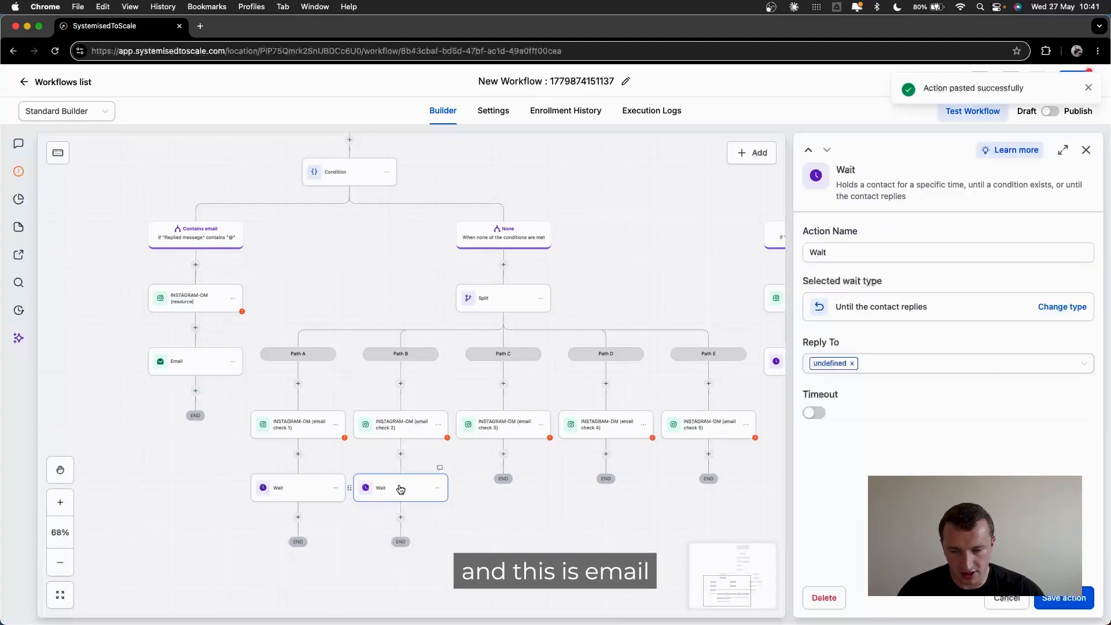
left_click(851, 363)
left_click(882, 409)
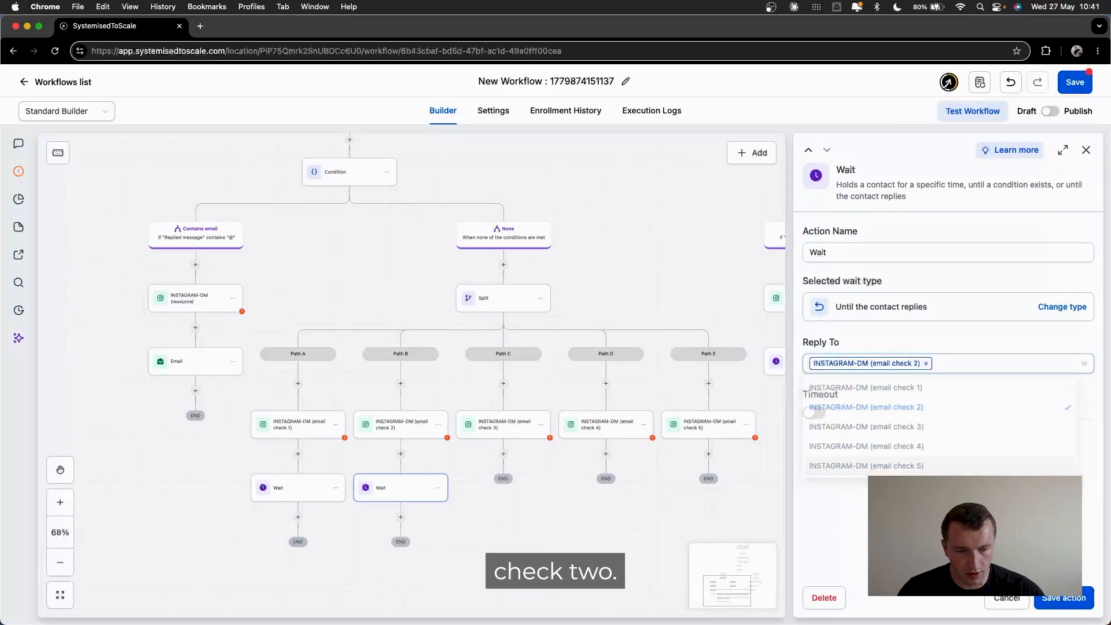
left_click(474, 487)
Copy the Path B Wait action below the Path C Instagram DM, with only "INSTAGRAM-DM (email check 3)" as its reply target, and save it.
left_click(436, 489)
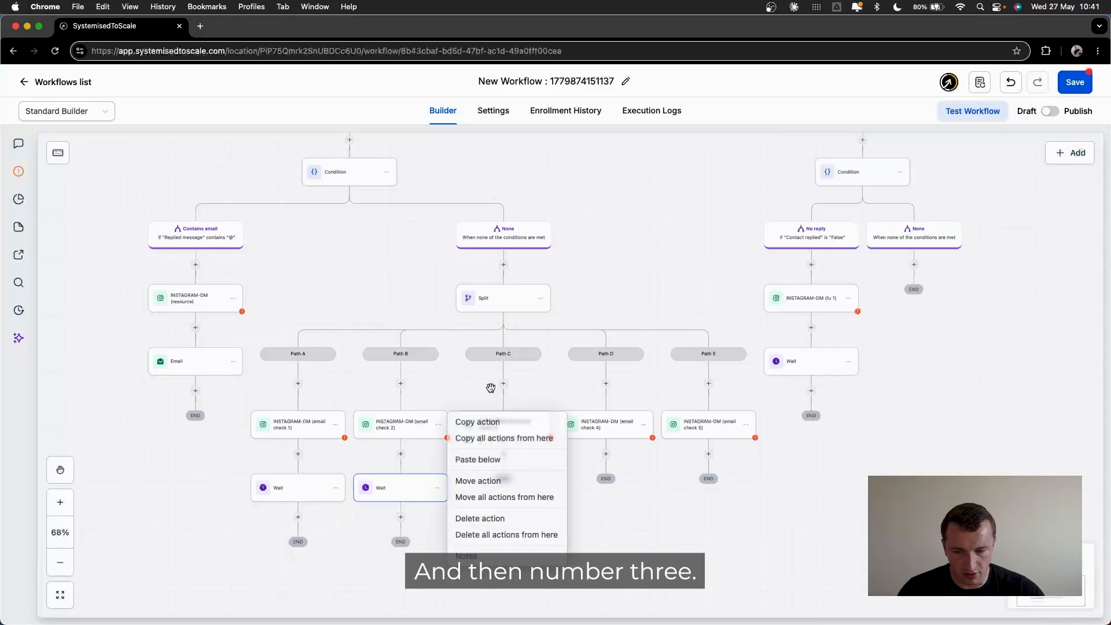
left_click(492, 422)
left_click(516, 454)
left_click(521, 492)
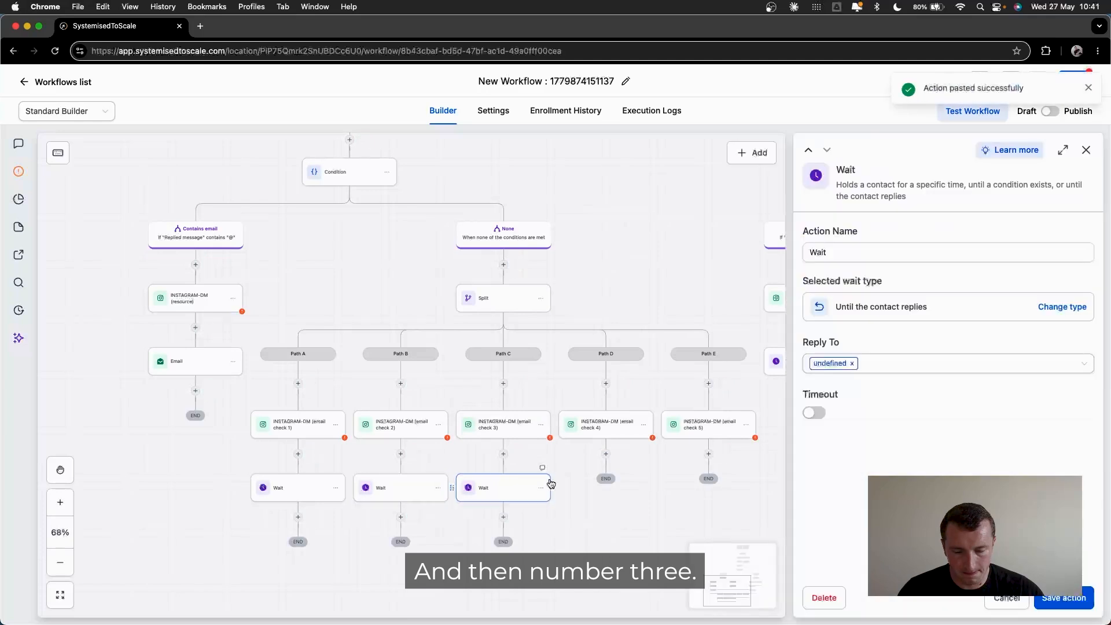
left_click(855, 363)
left_click(919, 352)
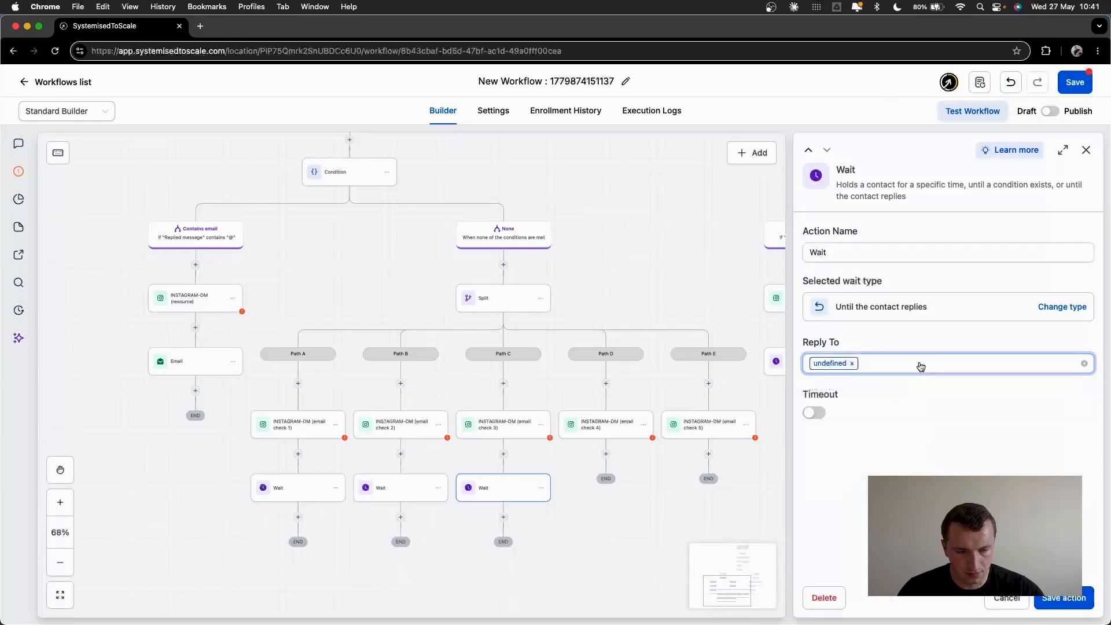
left_click(917, 363)
left_click(902, 430)
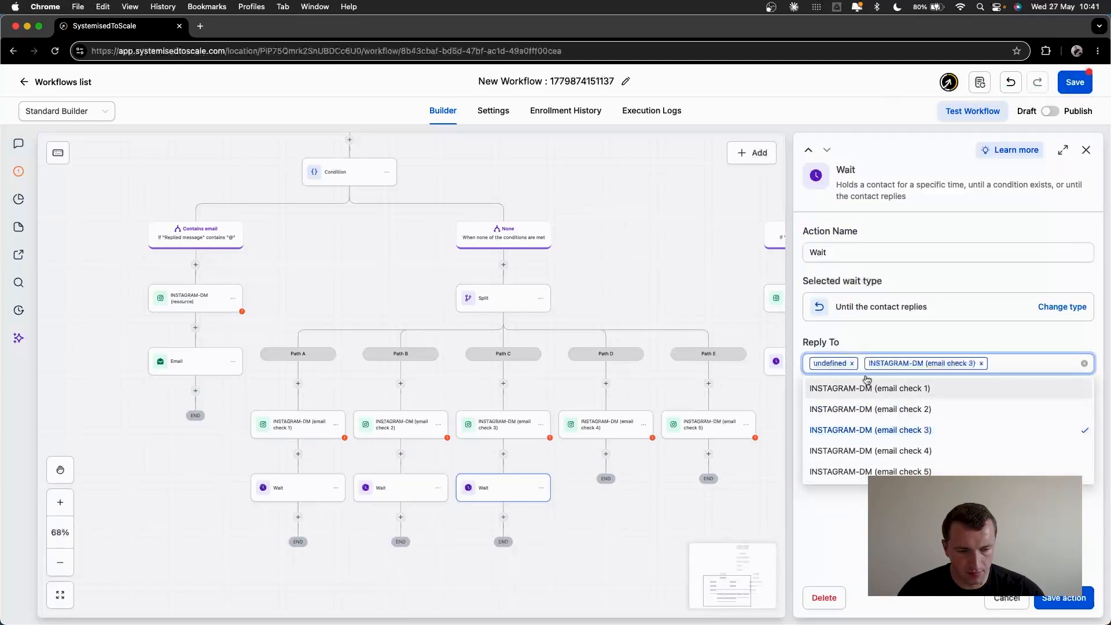
left_click(853, 363)
left_click(1063, 599)
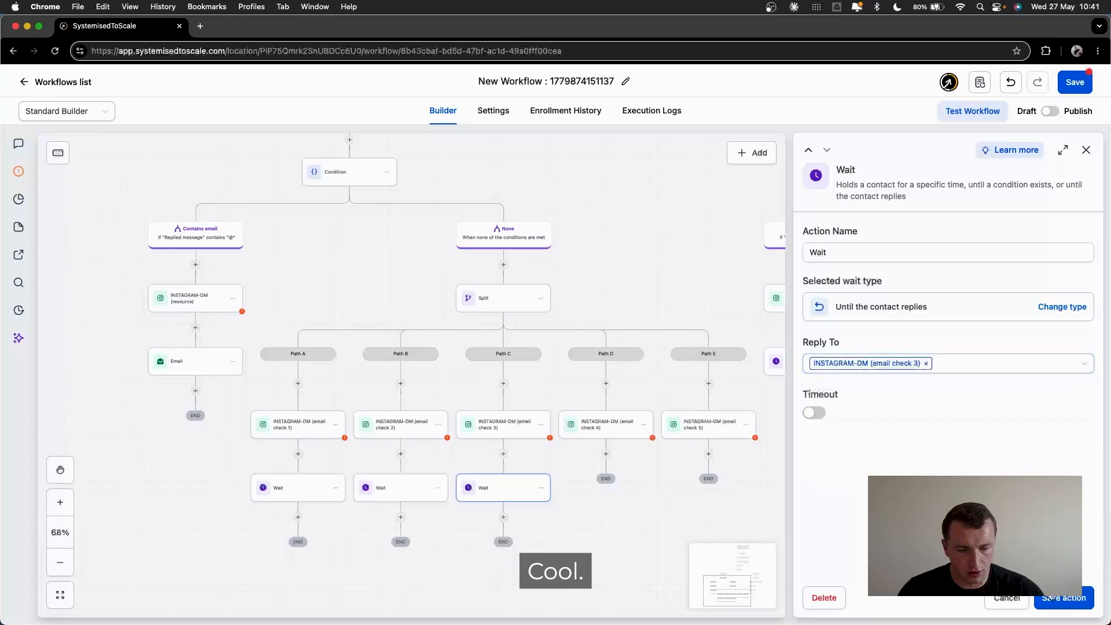
Copy the Path C Wait action below the Path D Instagram DM, set its reply target to "INSTAGRAM-DM (email check 4)", and save it.
left_click(540, 487)
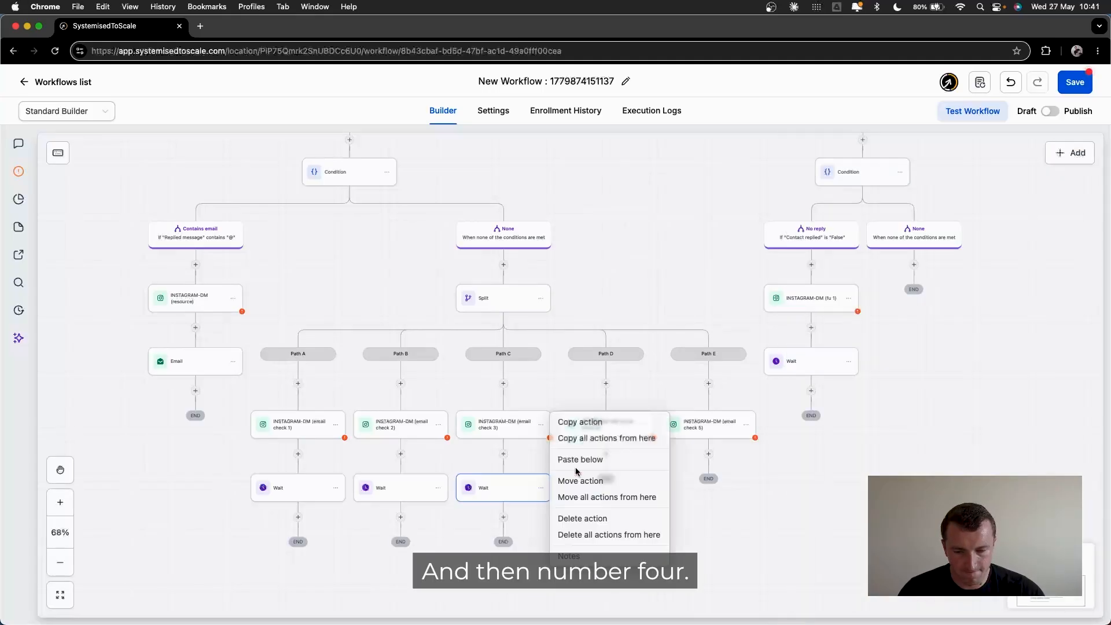
left_click(593, 422)
left_click(619, 453)
left_click(612, 482)
left_click(852, 364)
left_click(869, 451)
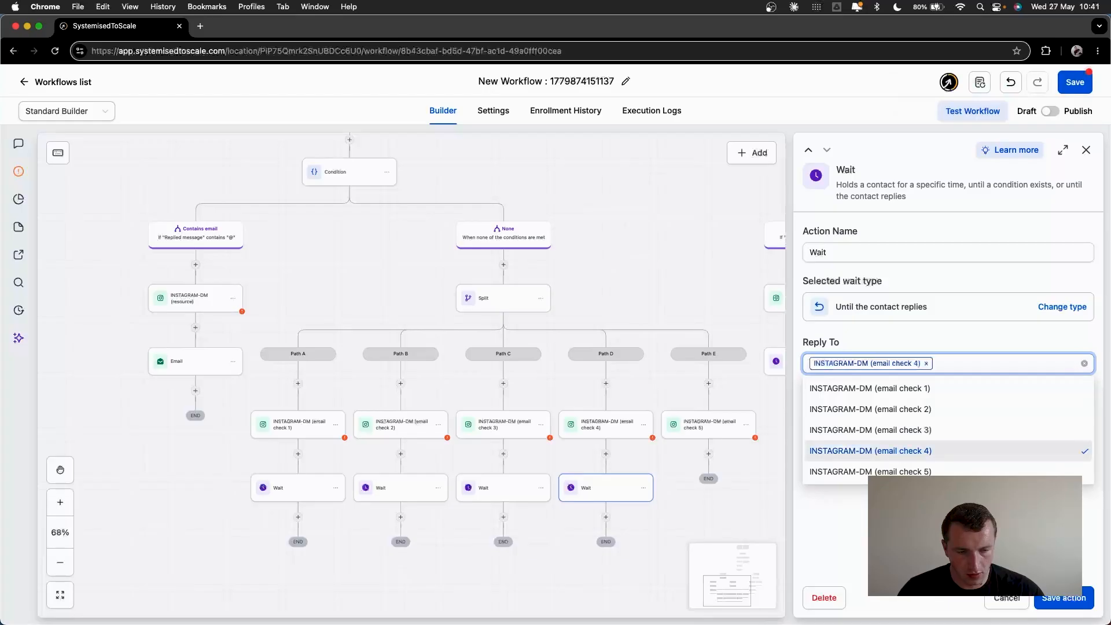
left_click(1055, 597)
Copy the Path D Wait action below the Path E Instagram DM, set its reply target to "INSTAGRAM-DM (email check 5)", and save it.
left_click(643, 488)
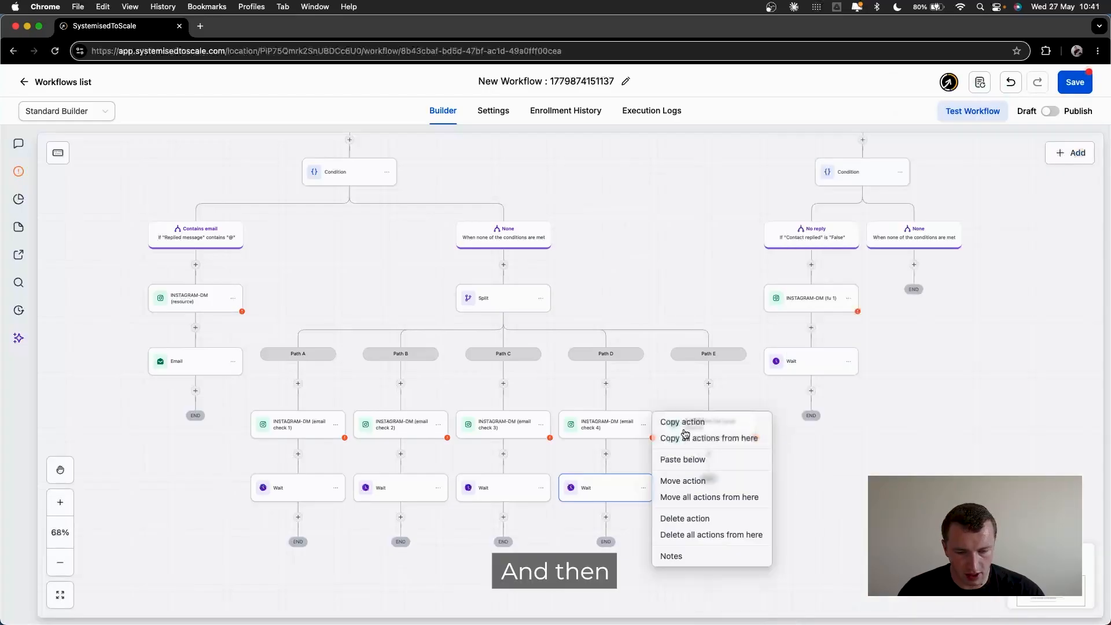
left_click(670, 422)
left_click(708, 454)
left_click(708, 486)
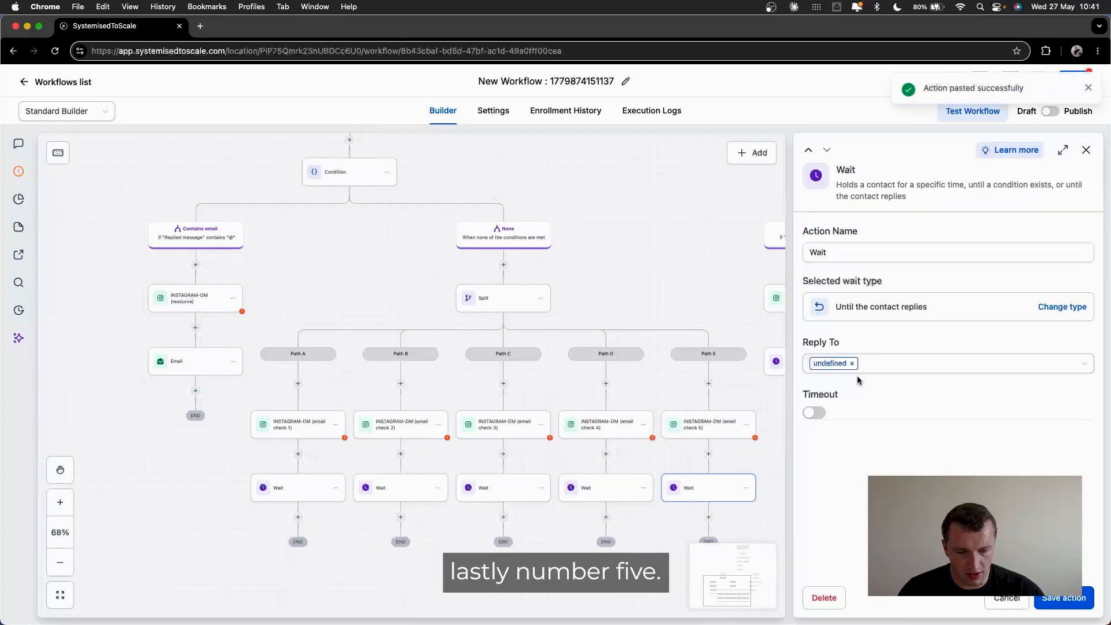
left_click(855, 364)
left_click(903, 471)
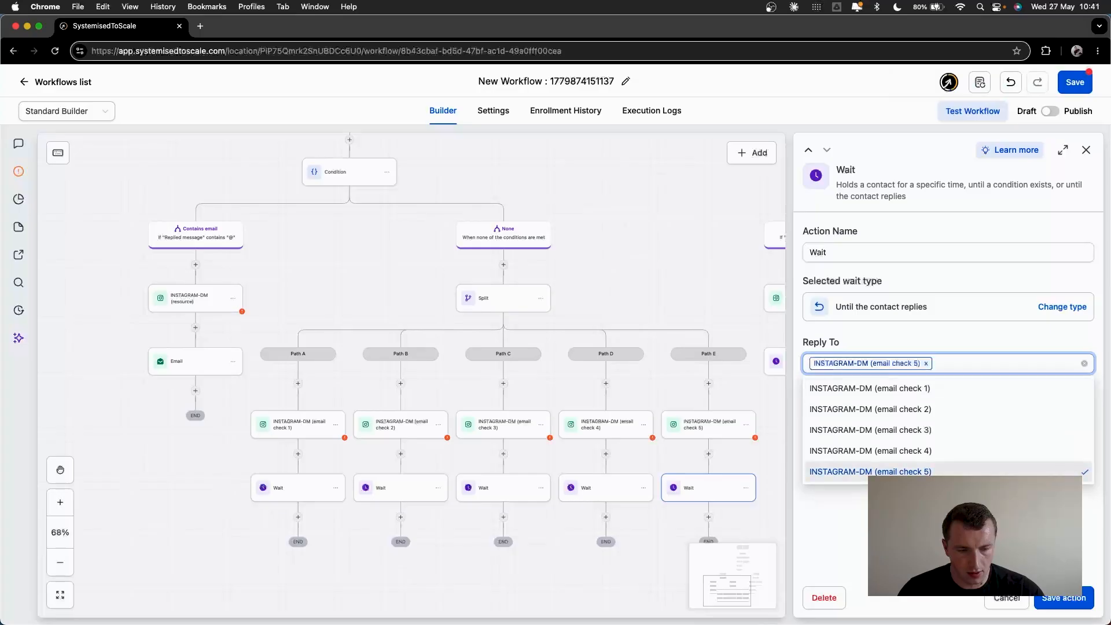
left_click(1064, 598)
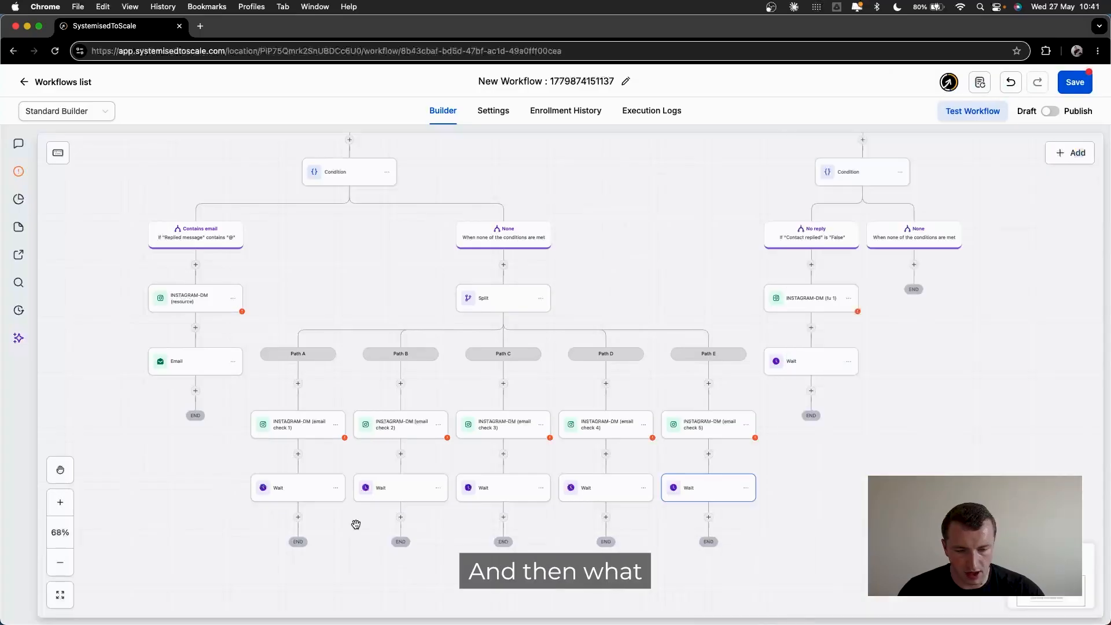
left_click(299, 517)
type("go")
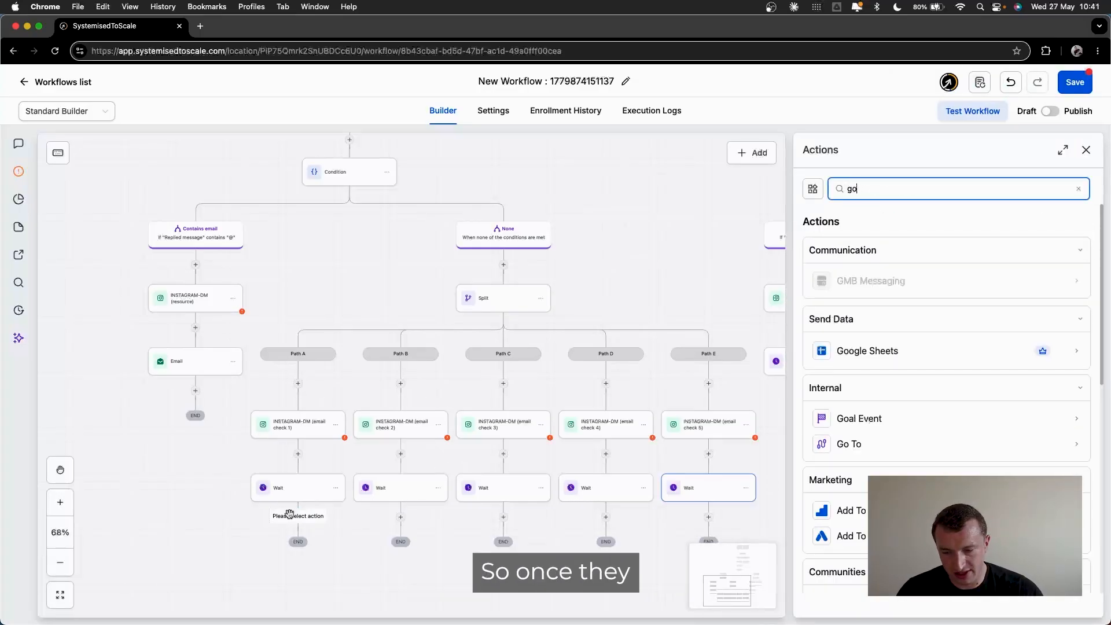
left_click(833, 444)
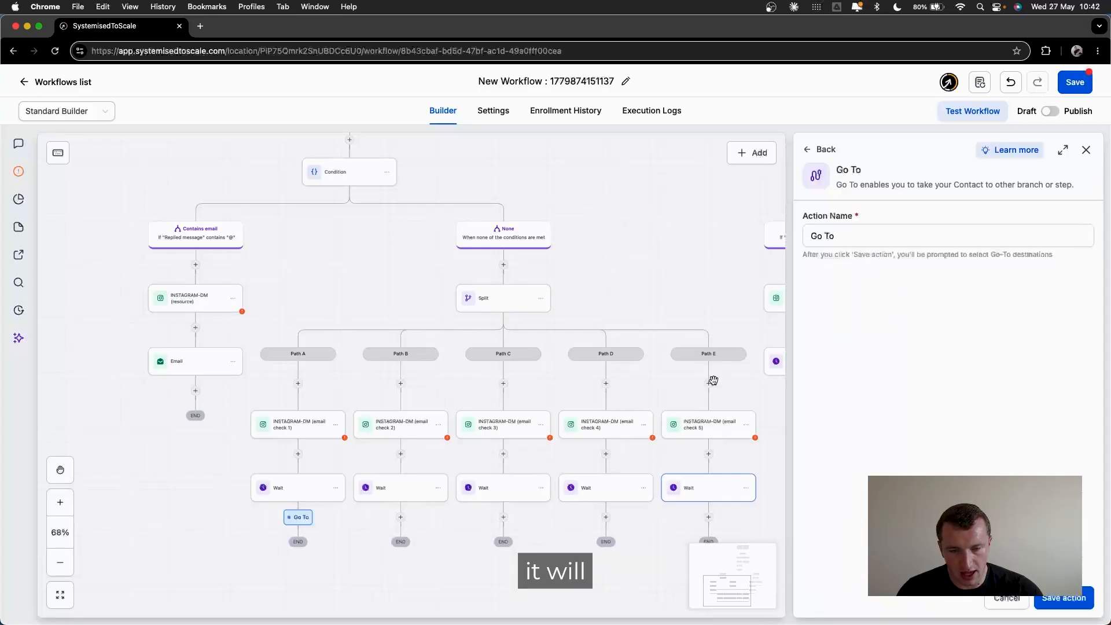
scroll(399, 240, "up", 2)
left_click(352, 229)
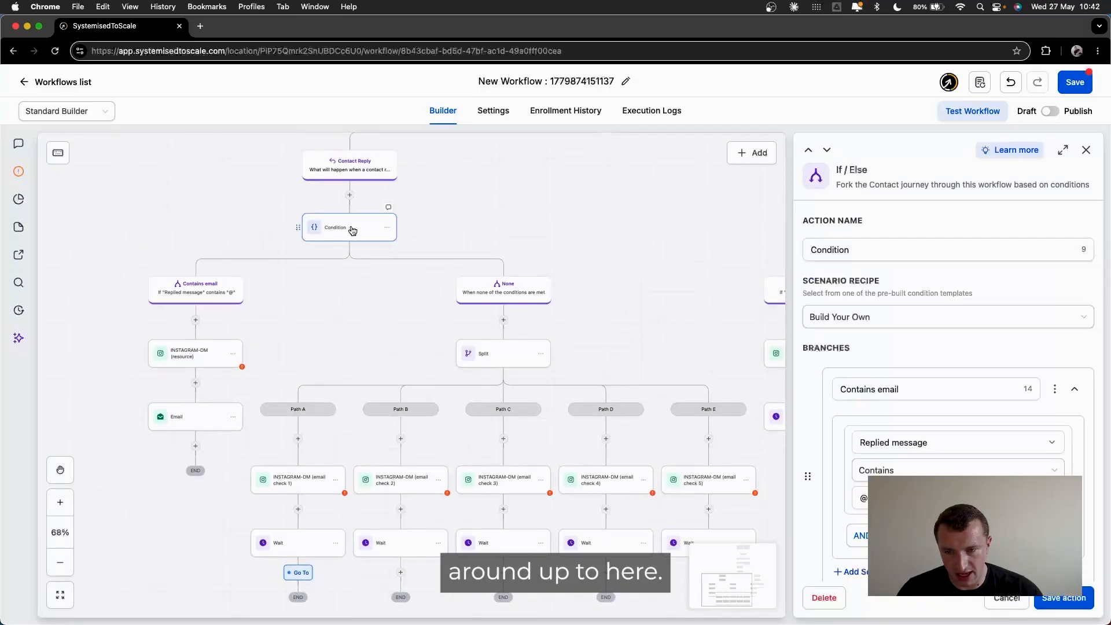
scroll(504, 396, "down", 3)
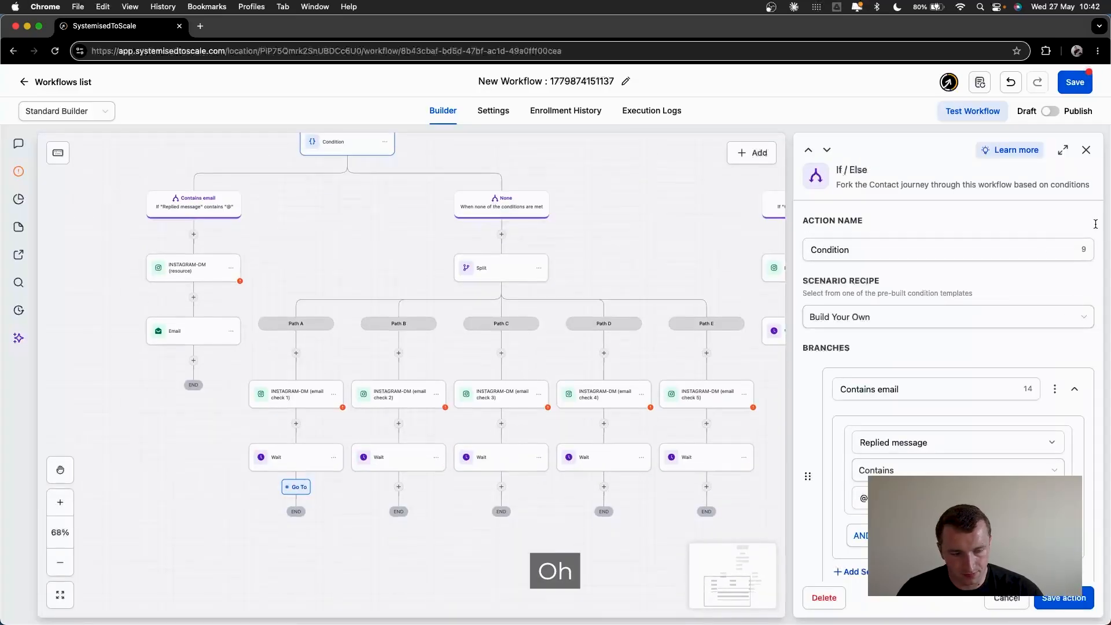
left_click(1085, 149)
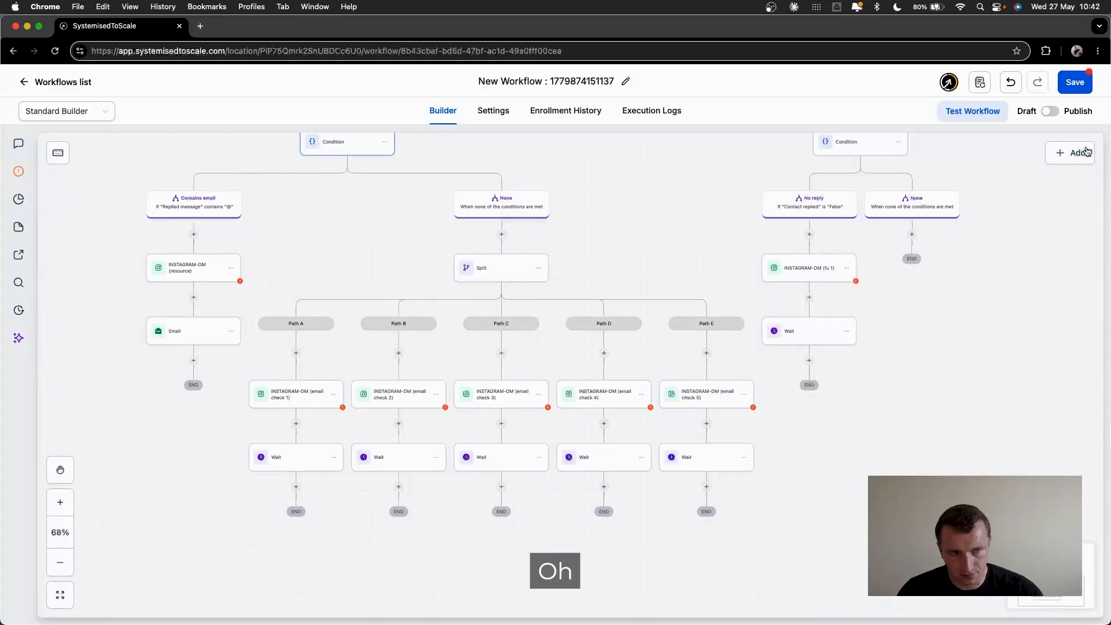
Add a Go To action after the Path A Wait and choose the Condition under Contact Reply as its destination.
left_click(295, 486)
type("go")
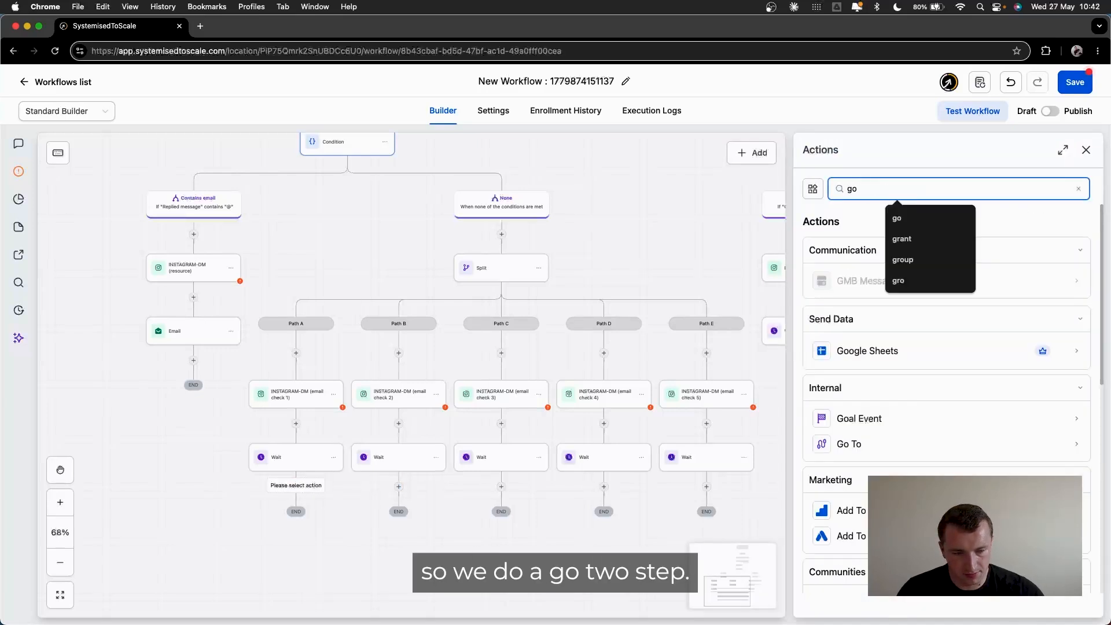
left_click(892, 446)
left_click(1061, 595)
scroll(350, 250, "up", 3)
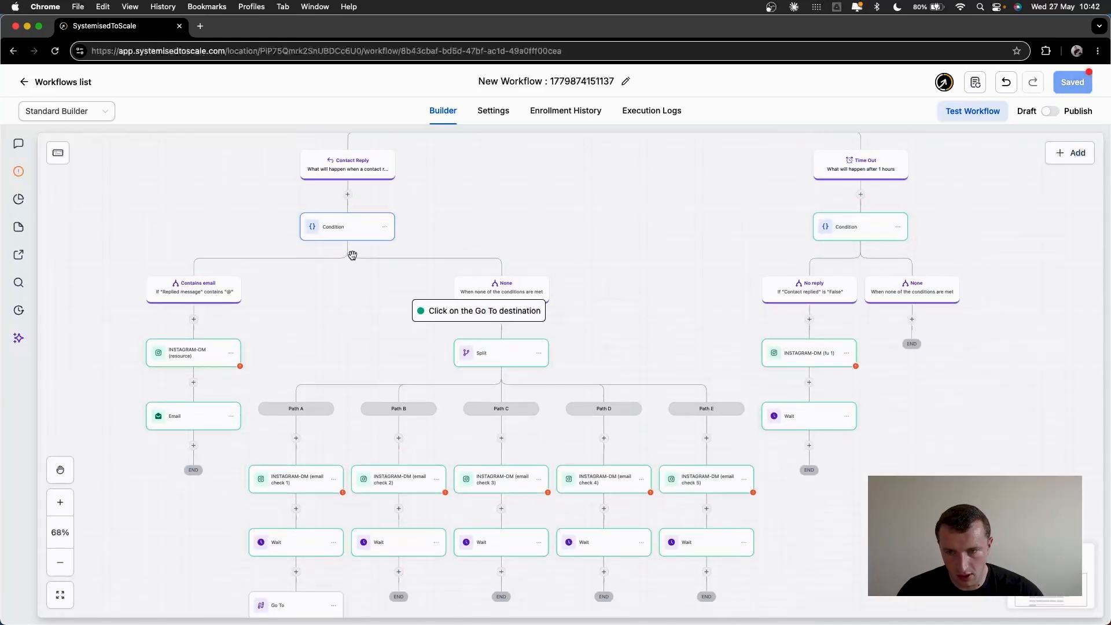
left_click(347, 235)
Add a Go To action after the Path B Wait that loops back to the Condition under Contact Reply.
scroll(371, 347, "down", 3)
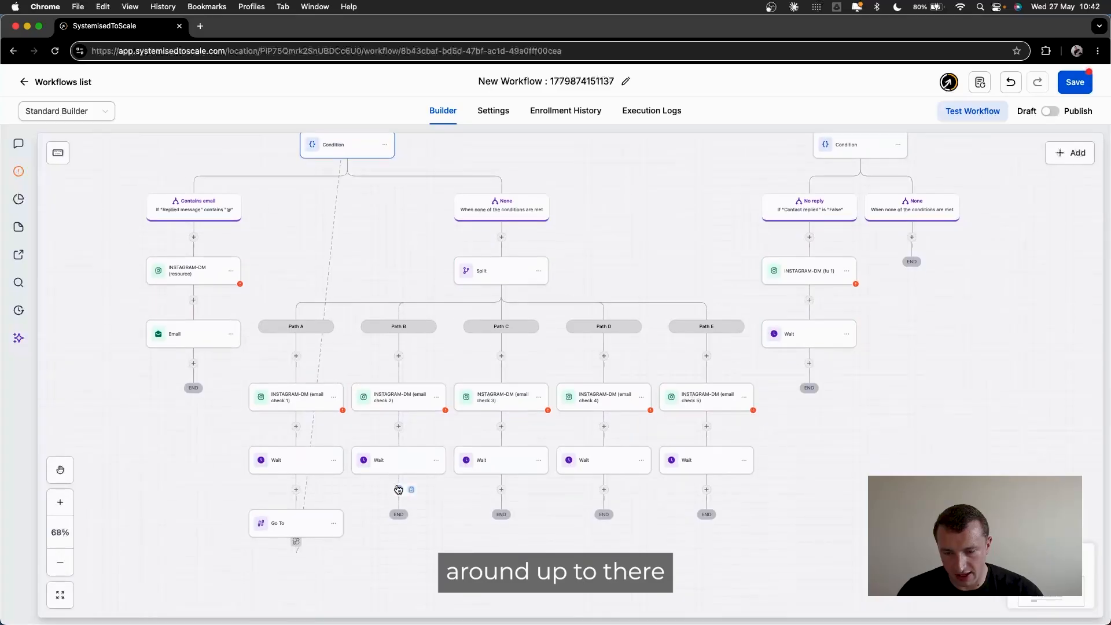
left_click(398, 489)
type("go")
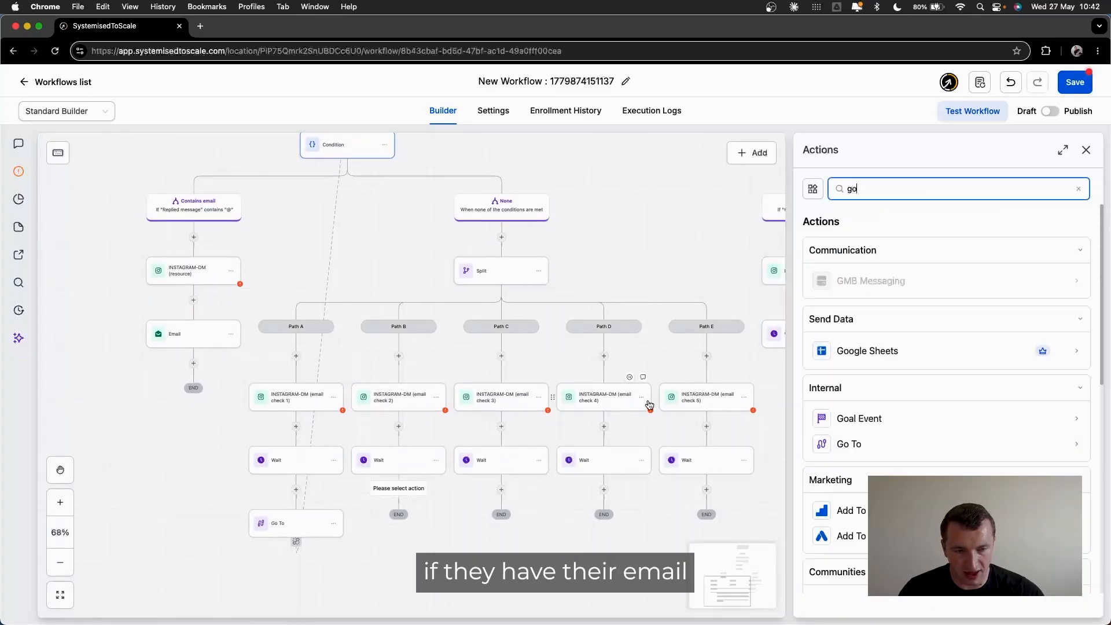
left_click(885, 449)
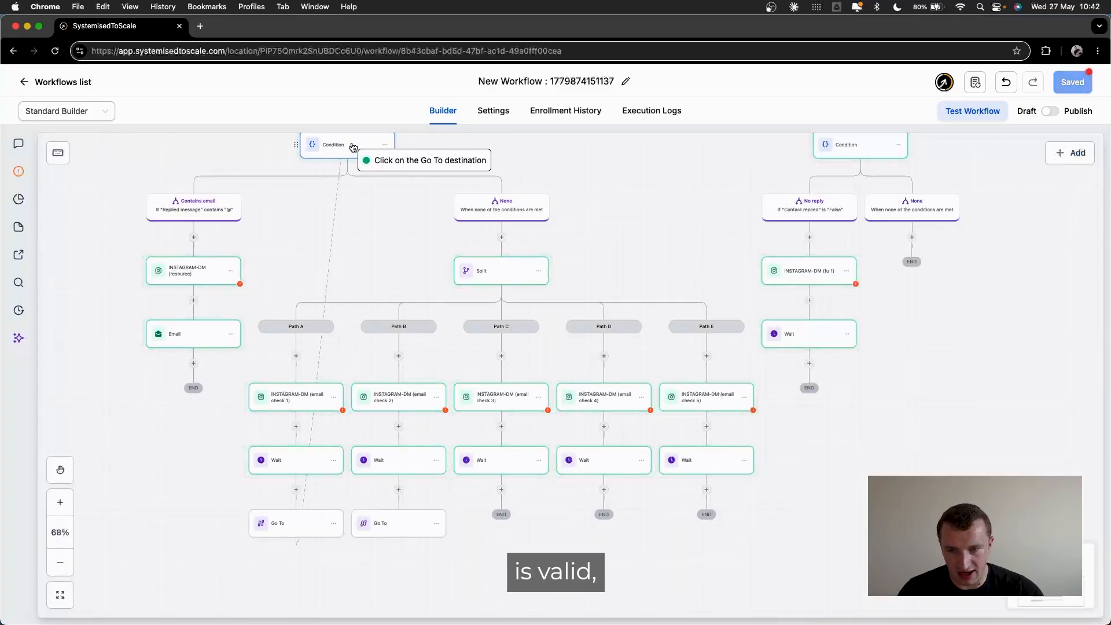
left_click(352, 147)
Add a Go To action after the Path E Wait that loops back to the Condition under Contact Reply.
scroll(315, 253, "up", 2)
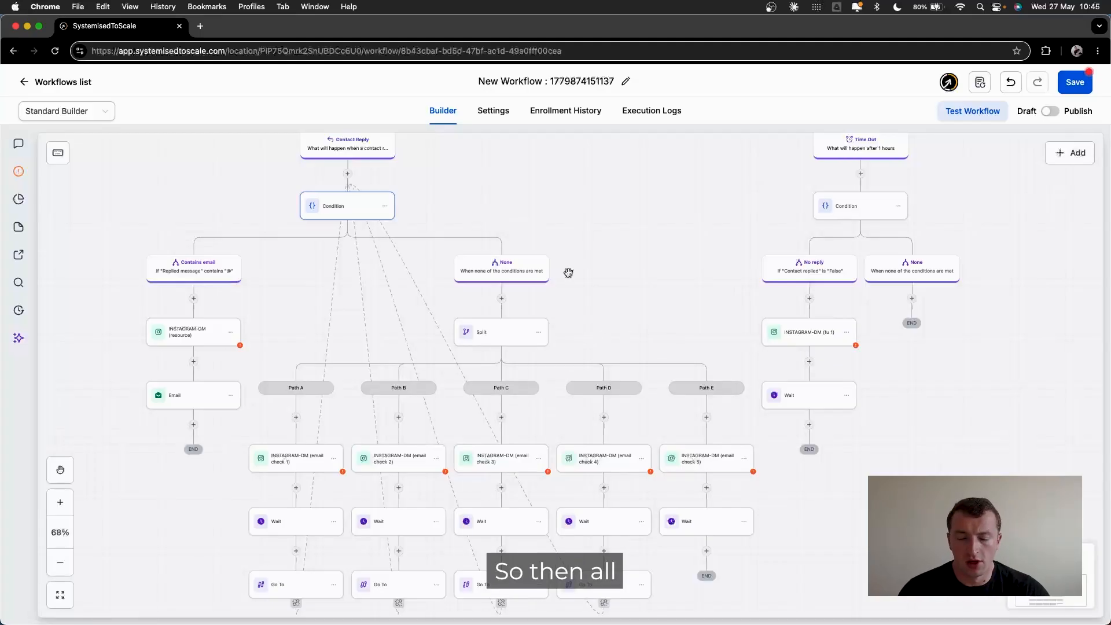
scroll(665, 405, "down", 2)
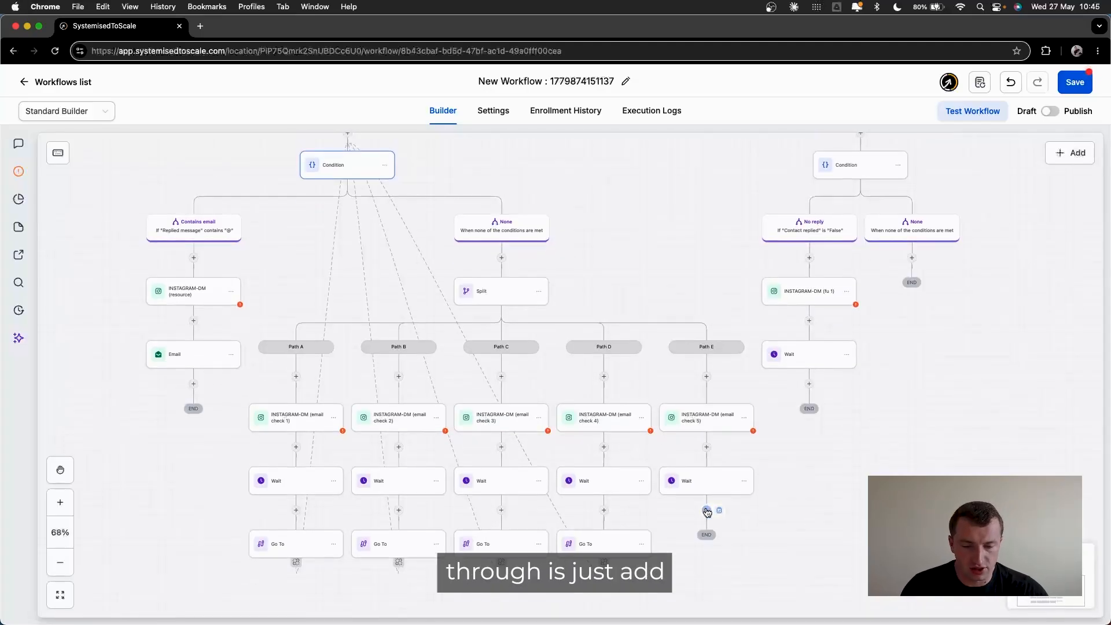
left_click(706, 509)
type("go")
left_click(843, 444)
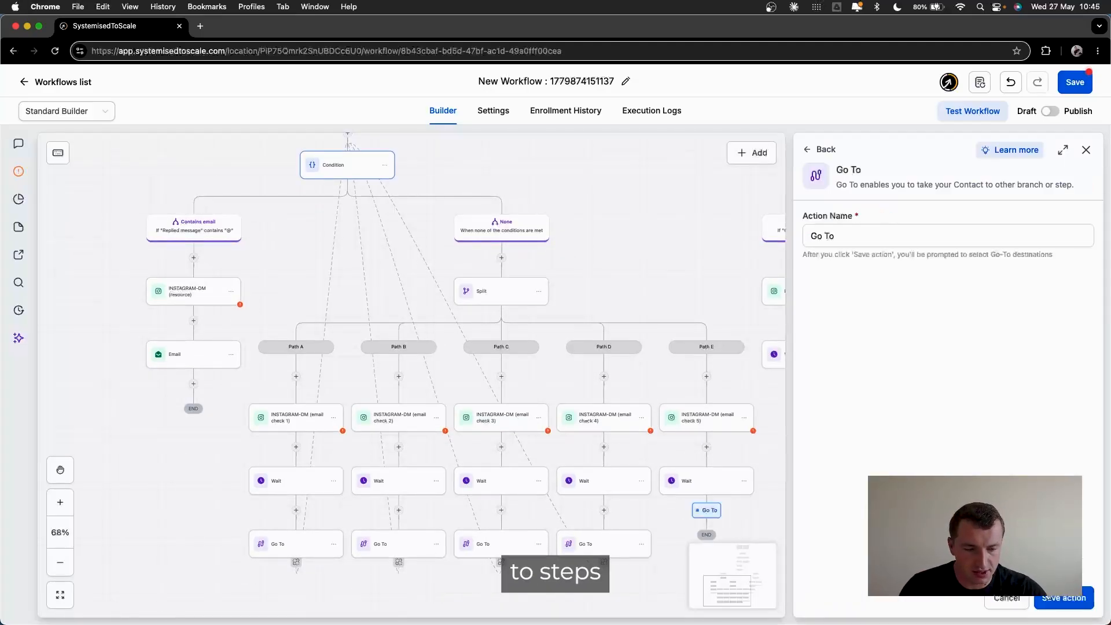
left_click(1048, 597)
left_click(370, 168)
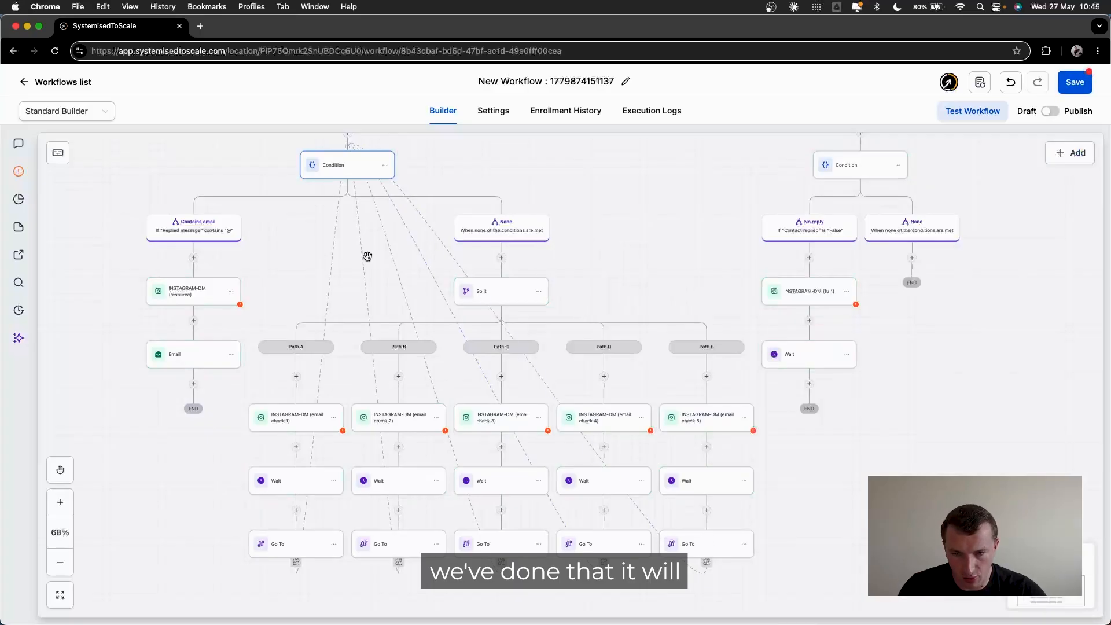
Review the message text of the Path A Instagram DM for email check 1.
scroll(367, 254, "up", 1)
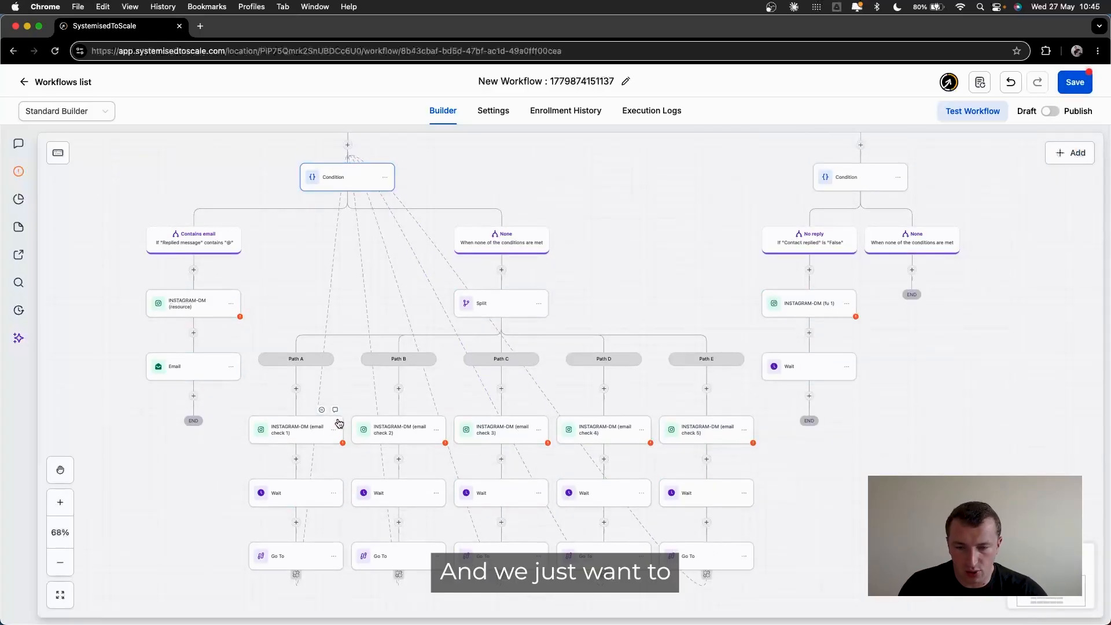
left_click(304, 429)
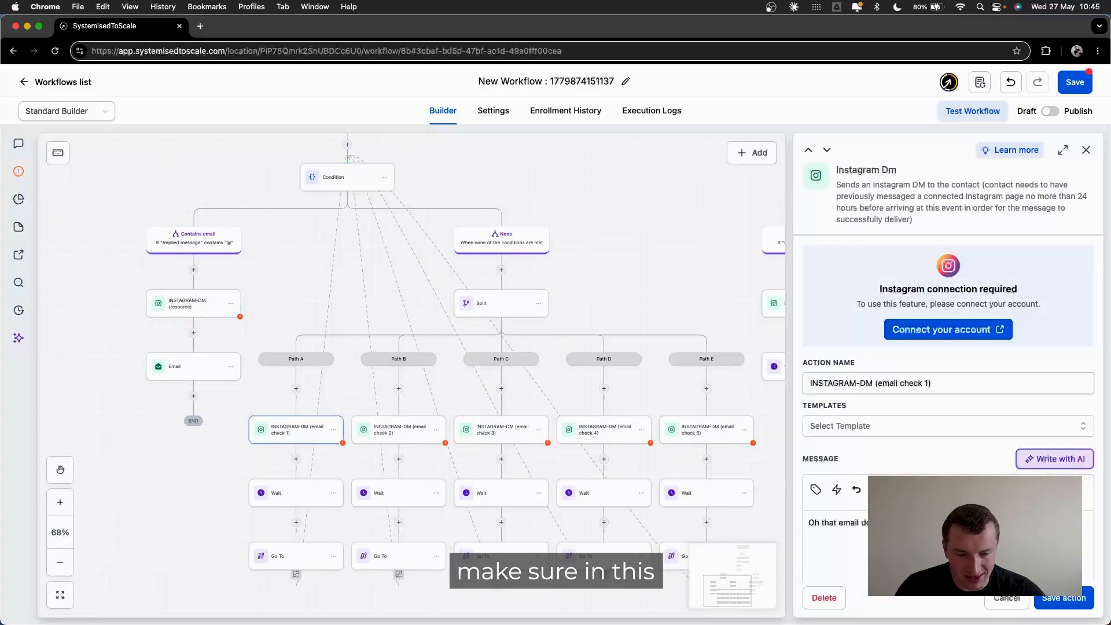
triple_click(925, 522)
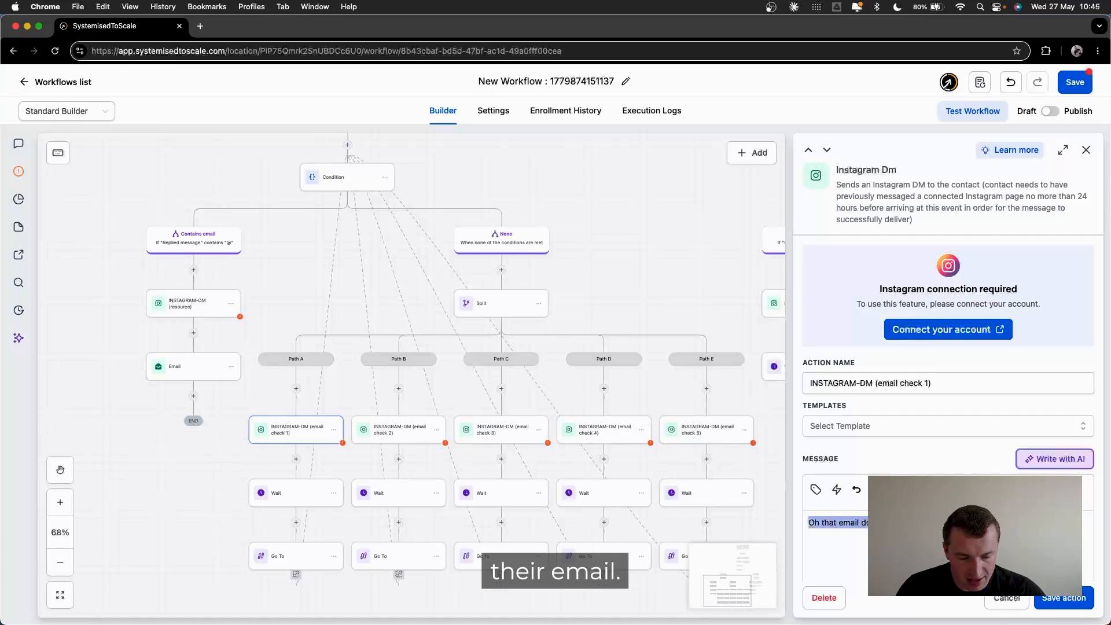
Review the filters of the Customer Replied trigger and the tag applied by the Add Tag action under the DM branch.
scroll(582, 382, "up", 10)
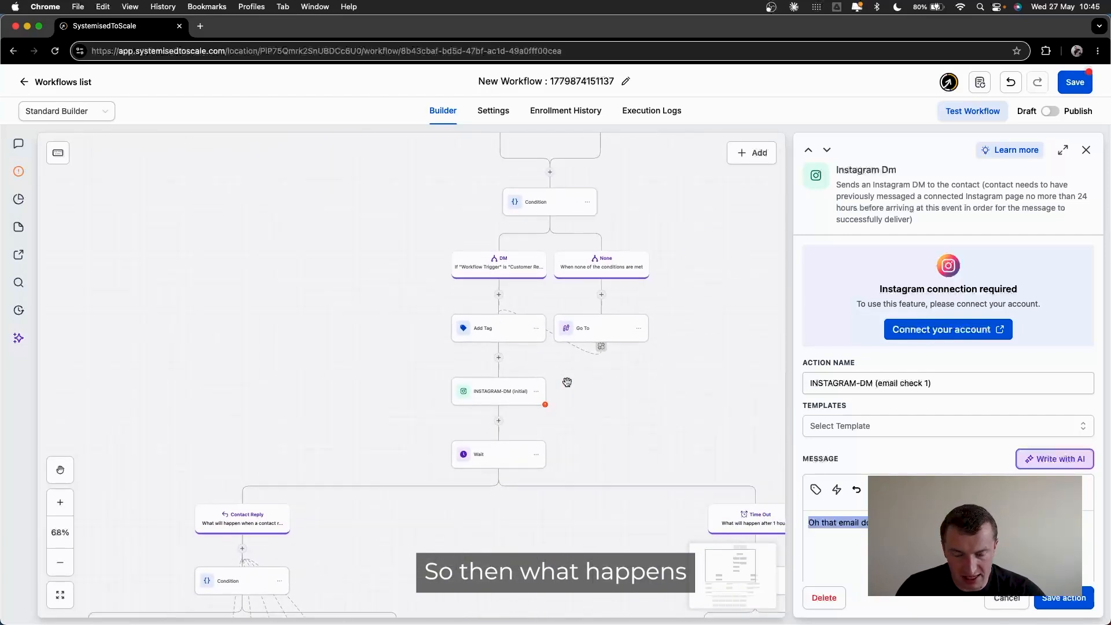
scroll(566, 382, "up", 3)
left_click(444, 253)
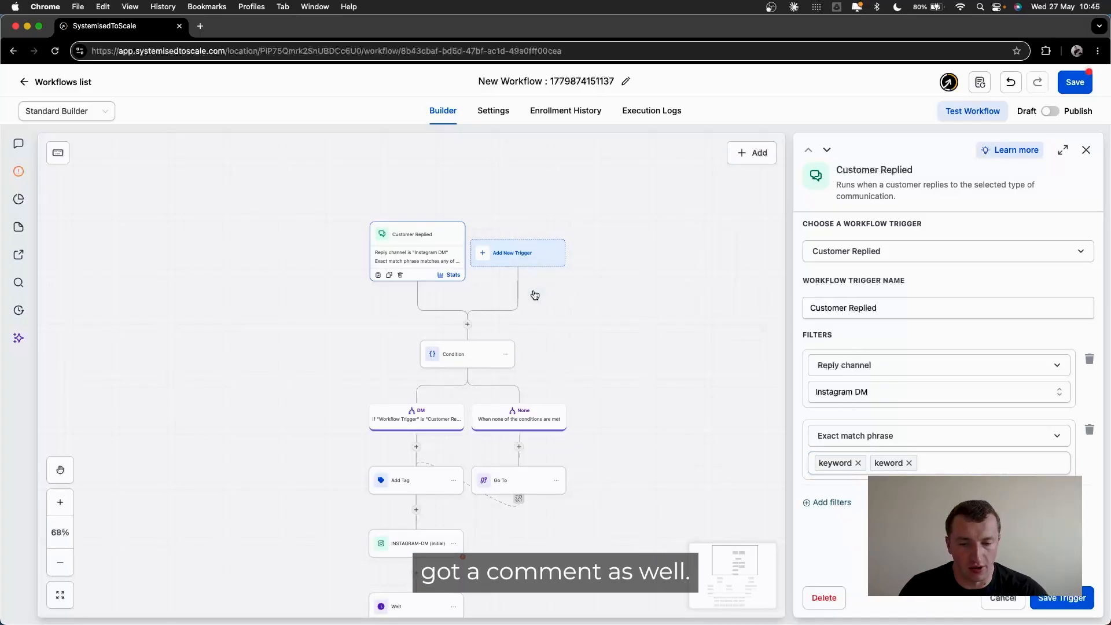
scroll(534, 295, "down", 2)
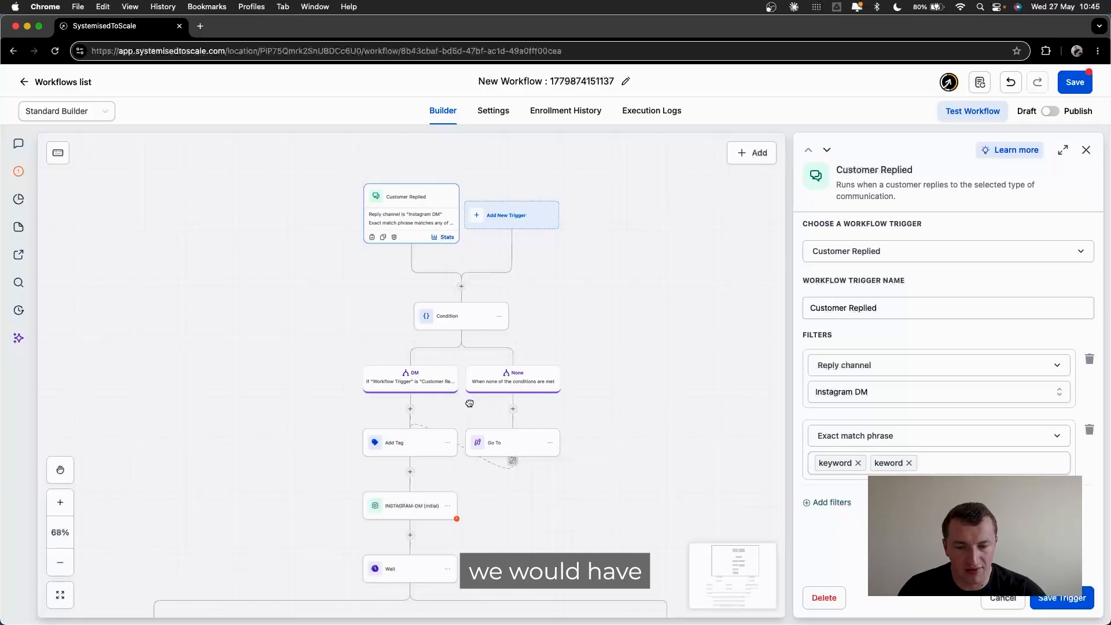
left_click(1086, 150)
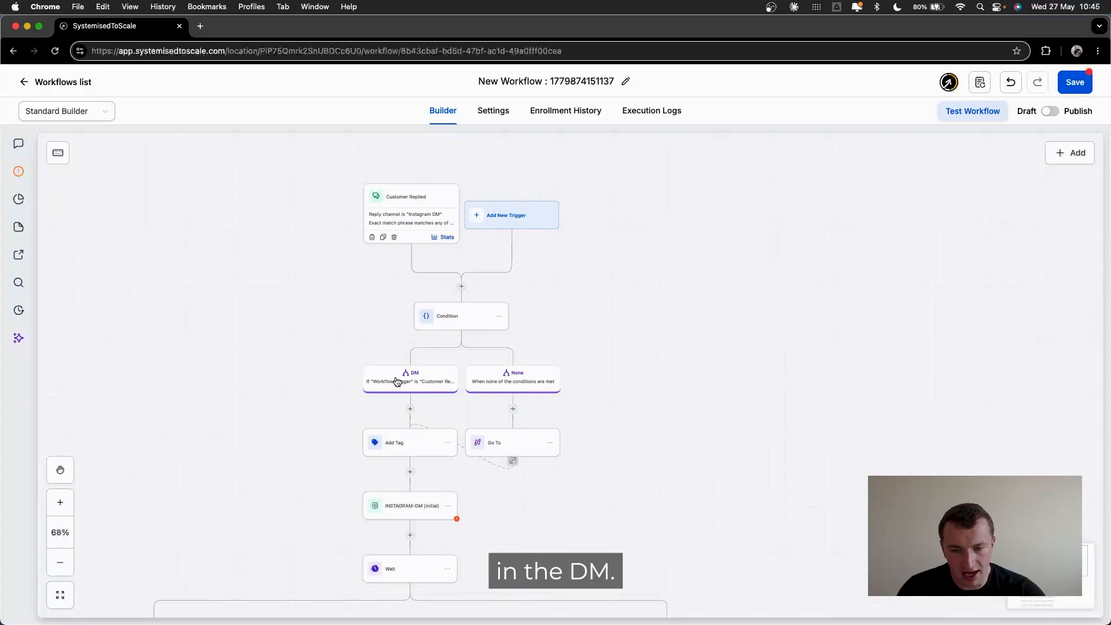
left_click(389, 442)
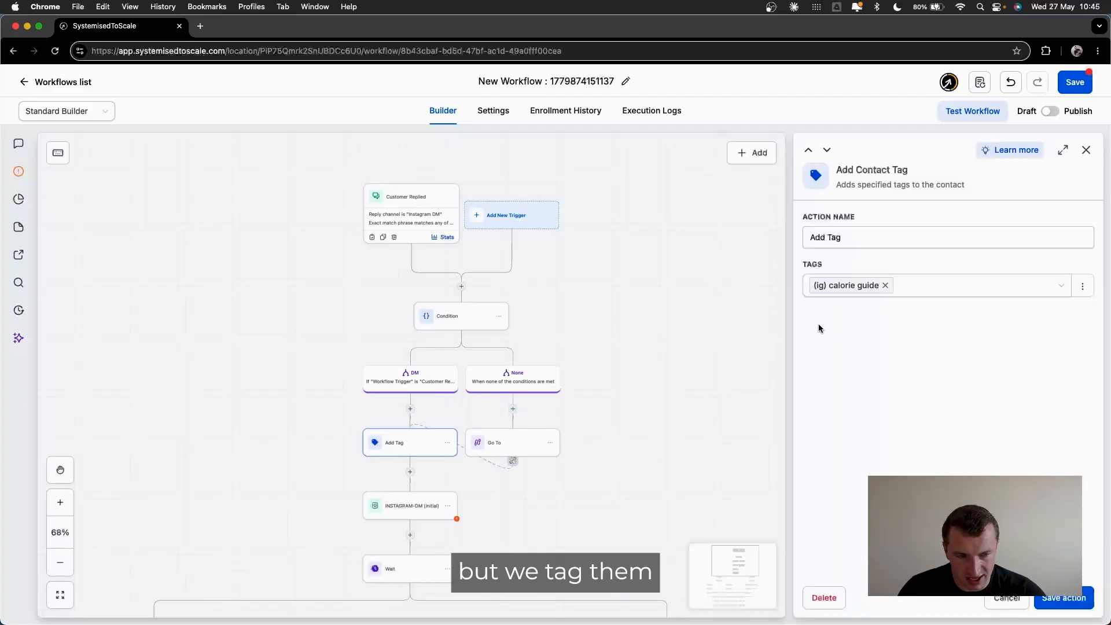
left_click(410, 471)
type("op")
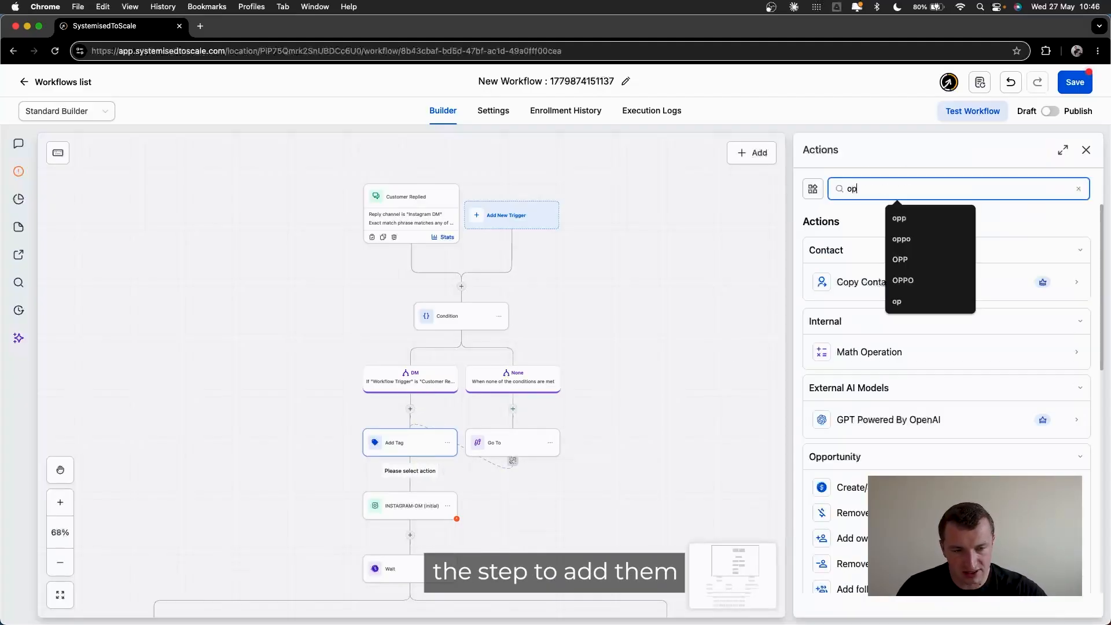
left_click(845, 487)
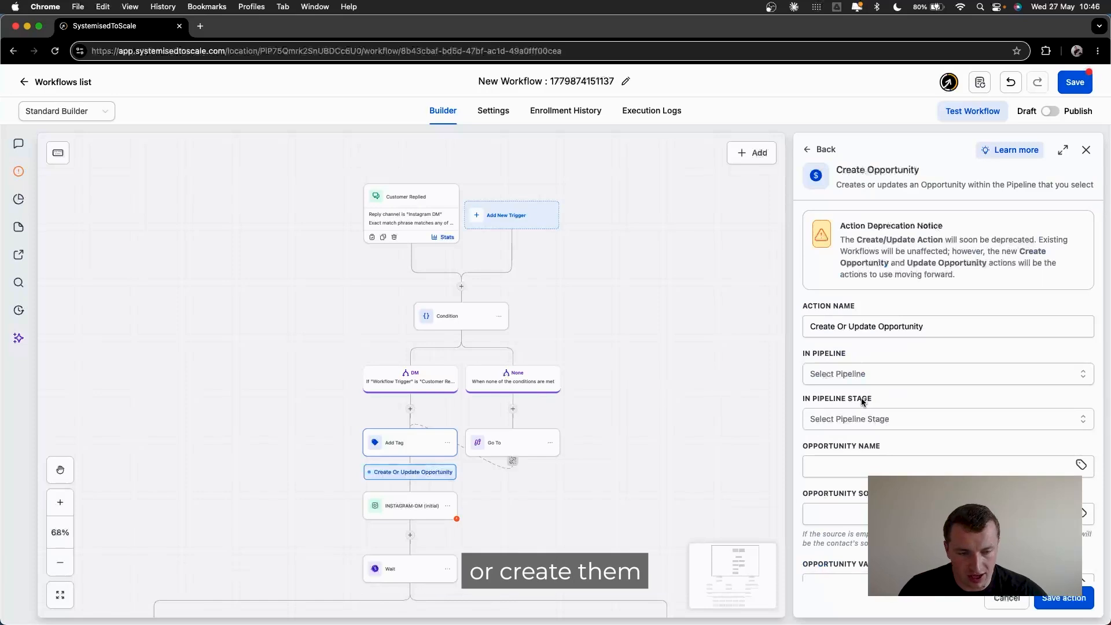
left_click(1085, 149)
Review the message of the initial Instagram DM and the reply and timeout settings of the Wait below it.
scroll(459, 421, "down", 3)
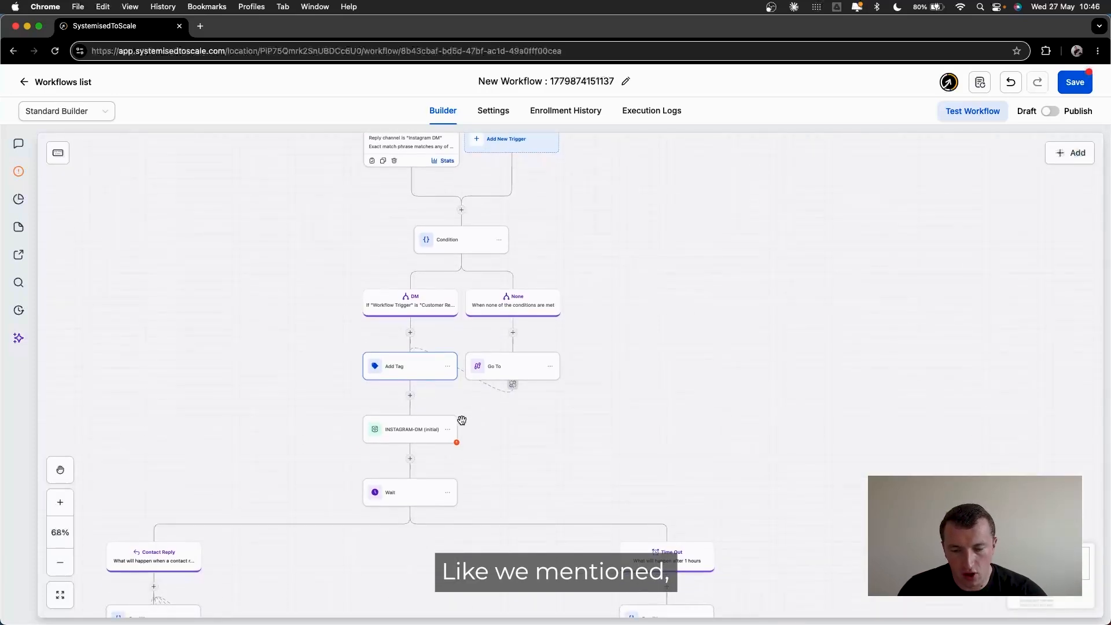
left_click(431, 433)
scroll(899, 410, "down", 2)
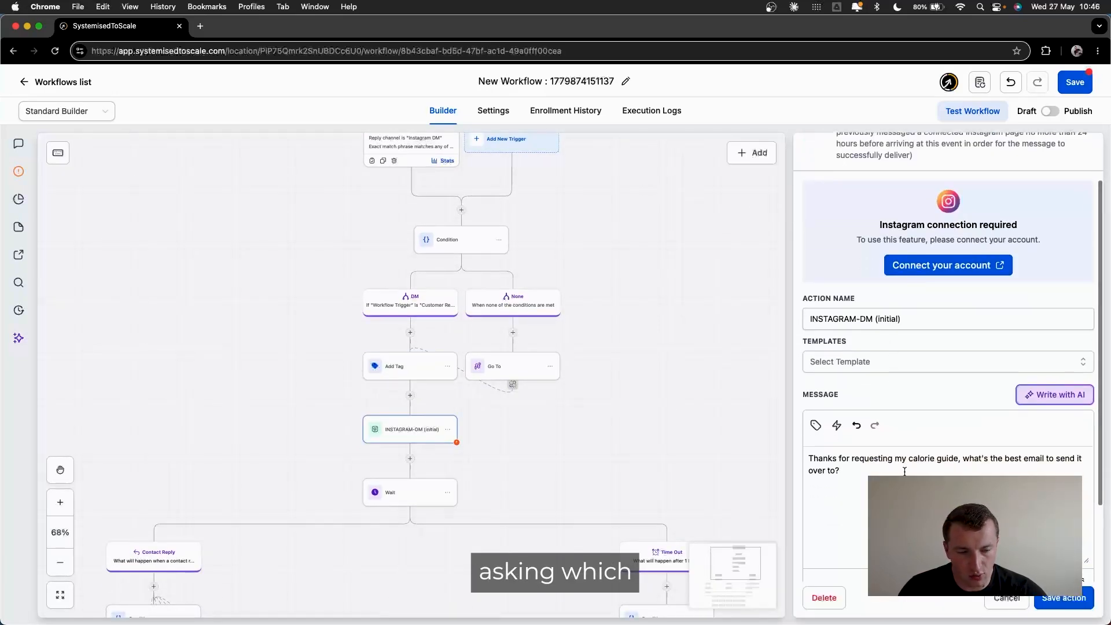
left_click_drag(965, 458, 840, 470)
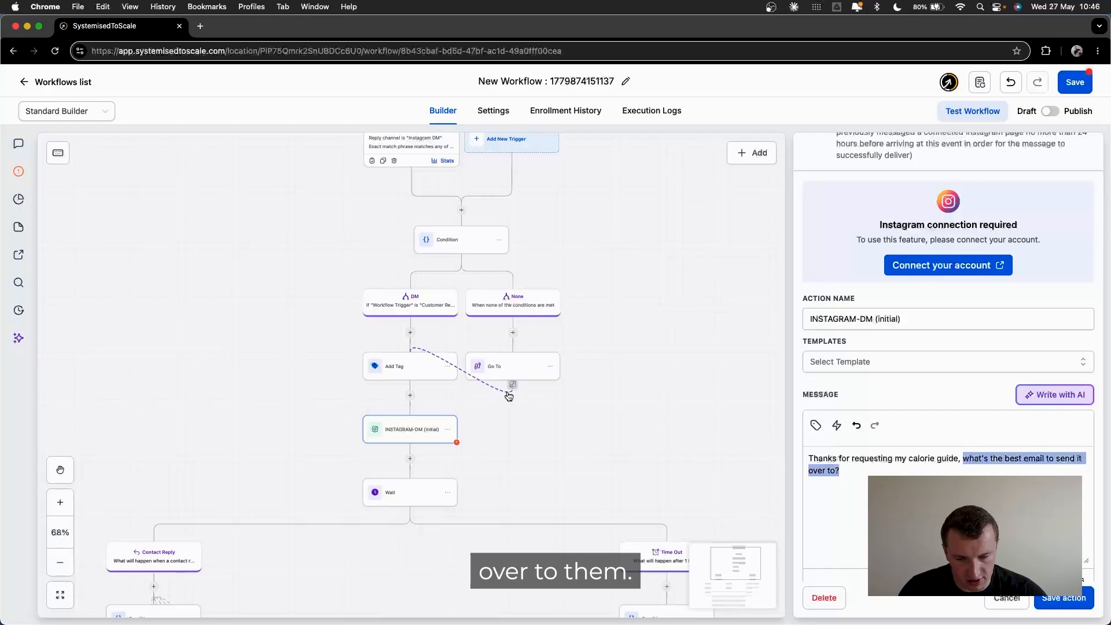
scroll(508, 389, "down", 3)
left_click(419, 405)
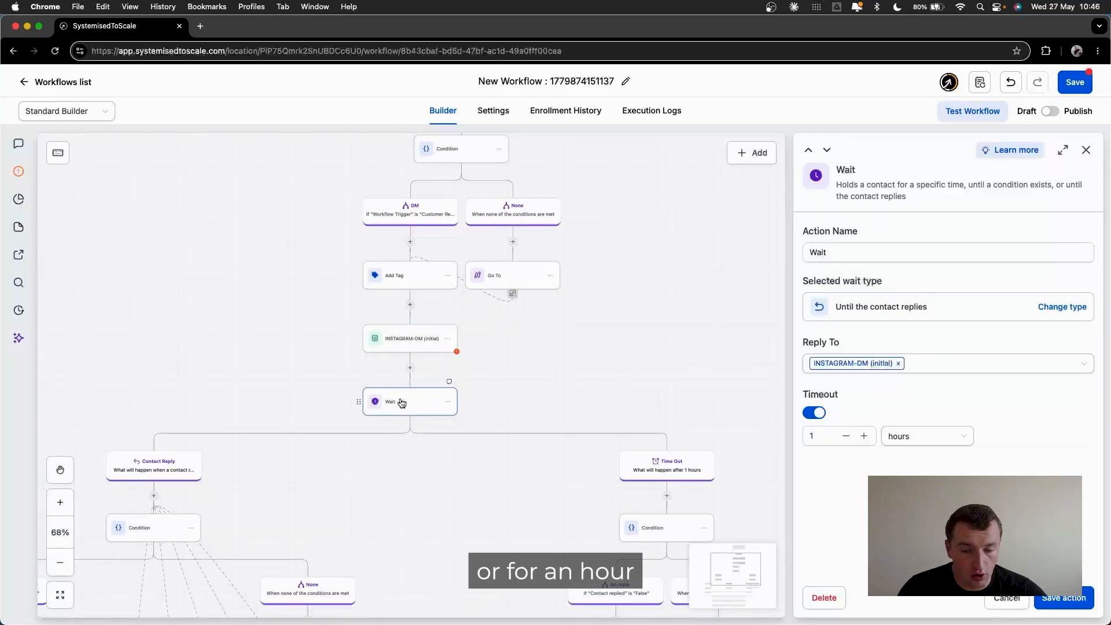
Review the No reply branch settings of the Condition under Time Out.
scroll(396, 392, "down", 5)
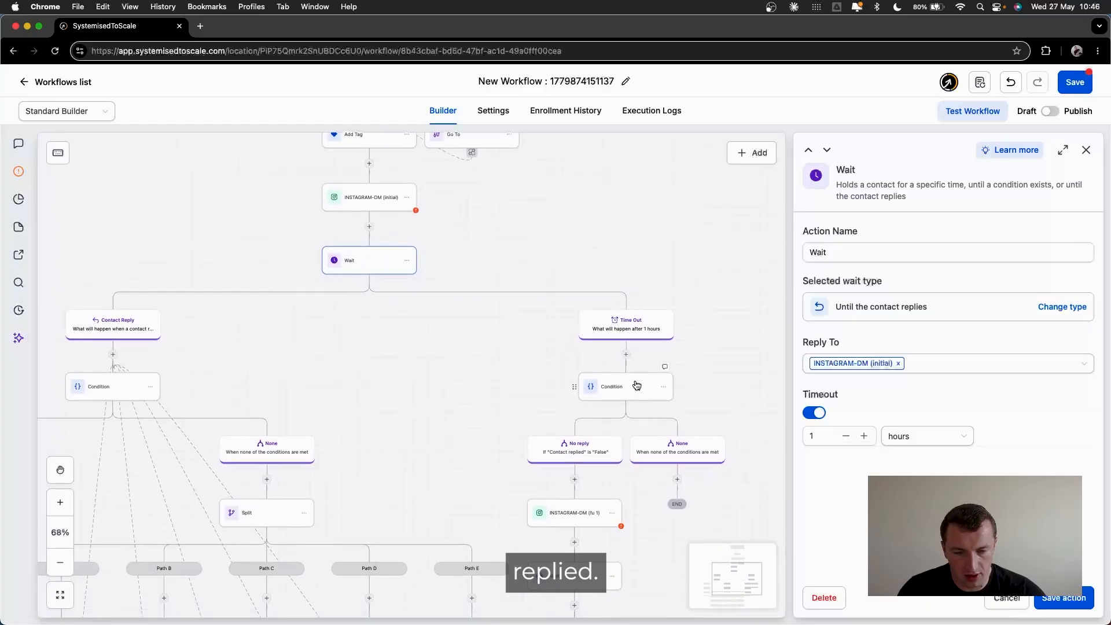
left_click(635, 385)
left_click(636, 379)
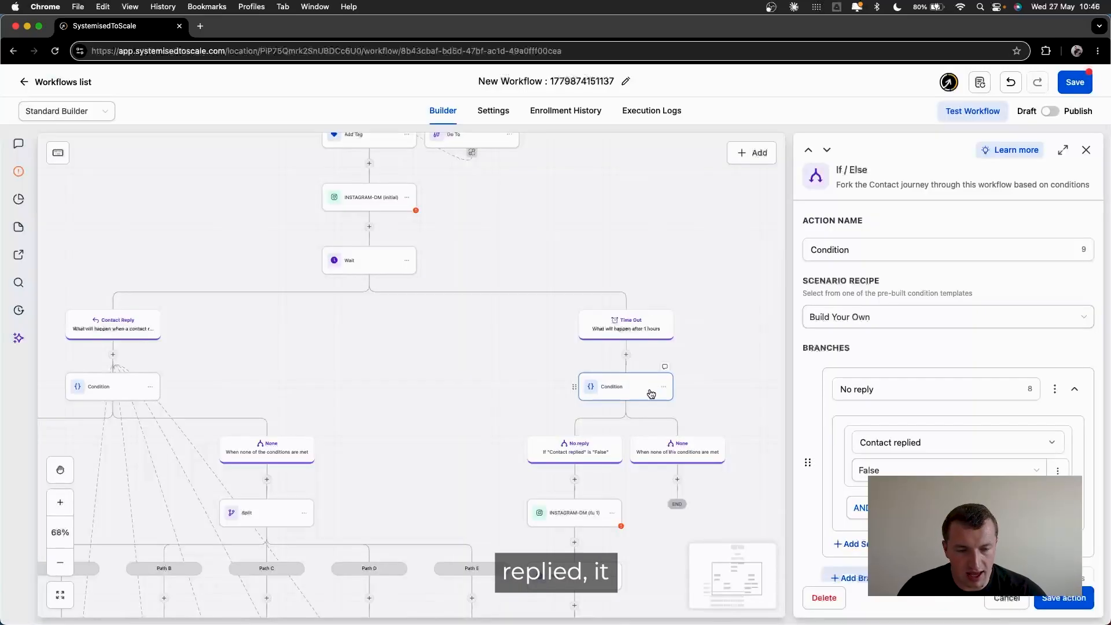
Extend the "INSTAGRAM-DM (fu 1)" message to "Just bumping this up, what's the best email to send it over to?" and save the action.
scroll(572, 469, "down", 1)
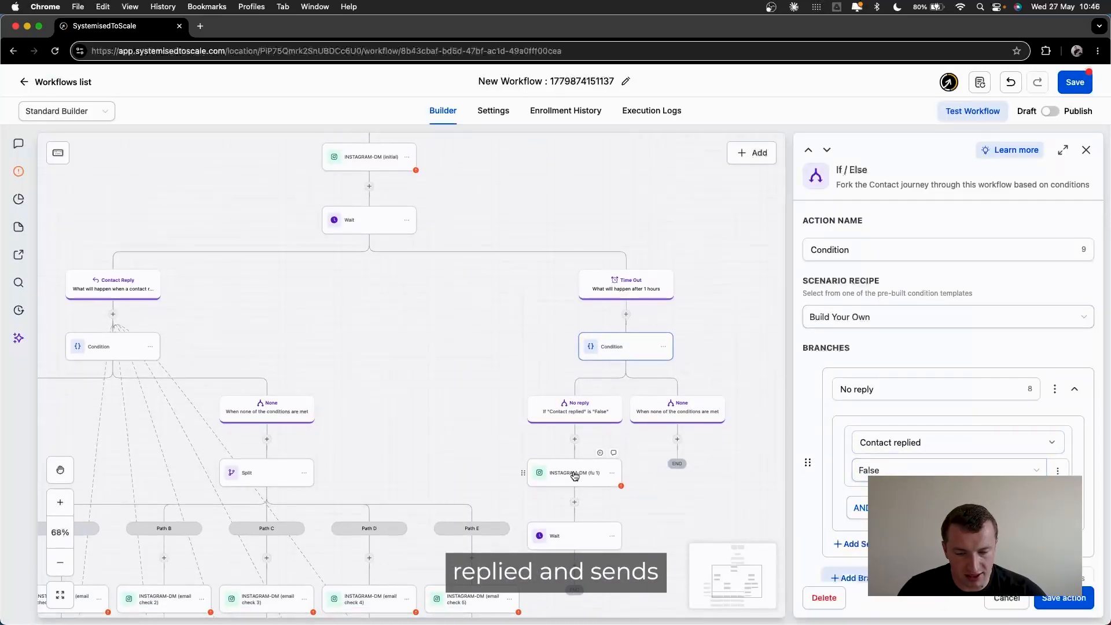
left_click(574, 474)
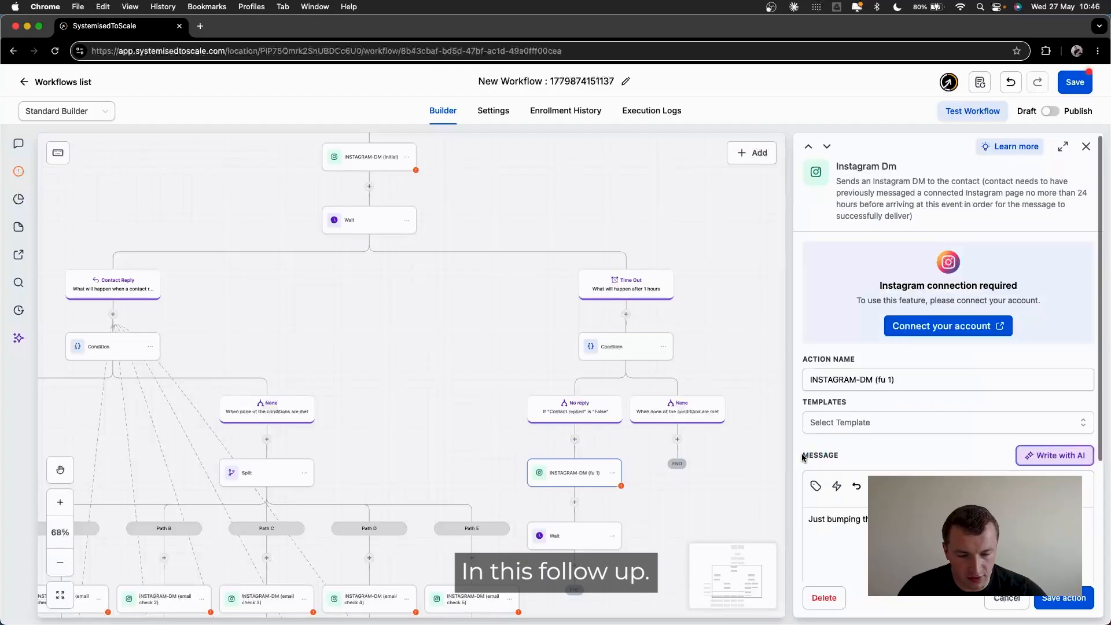
scroll(821, 463, "down", 1)
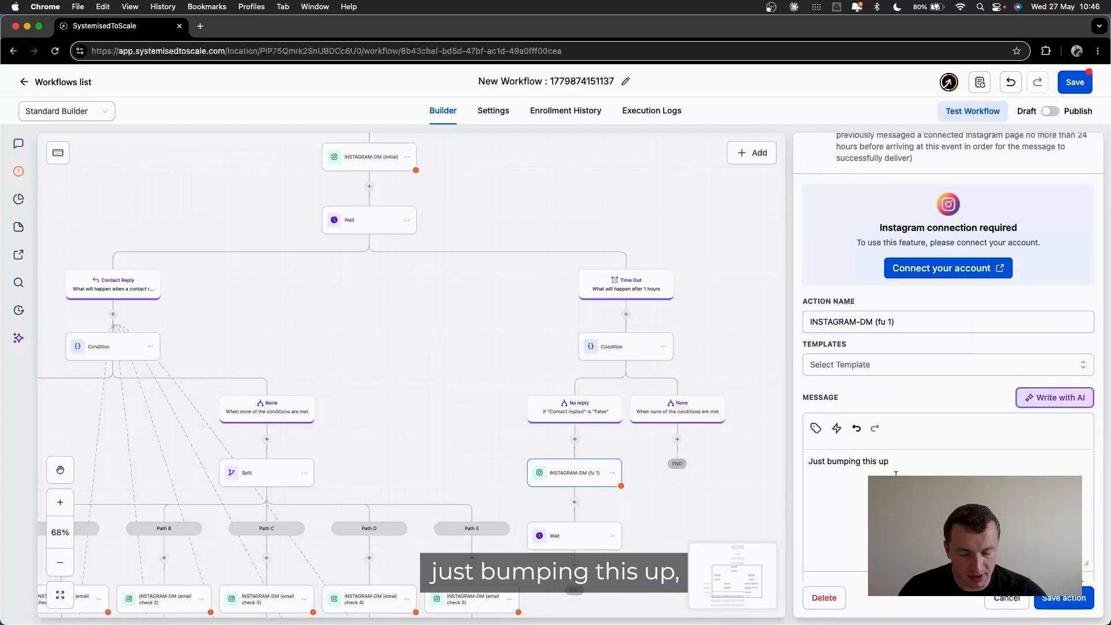
type("t's th")
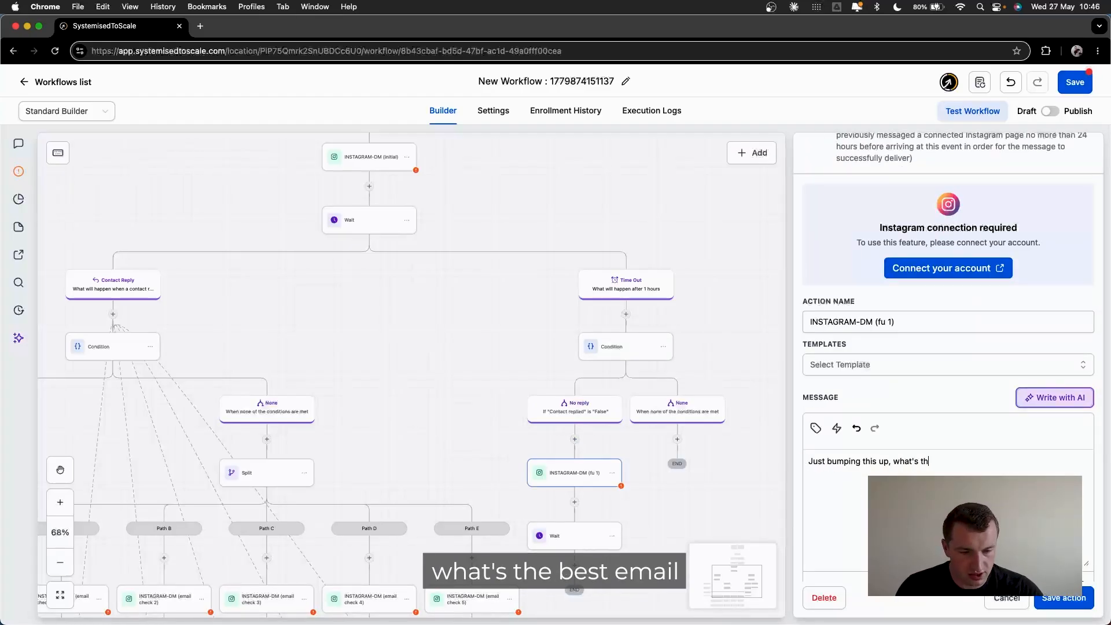
type("e best email to send it over to?")
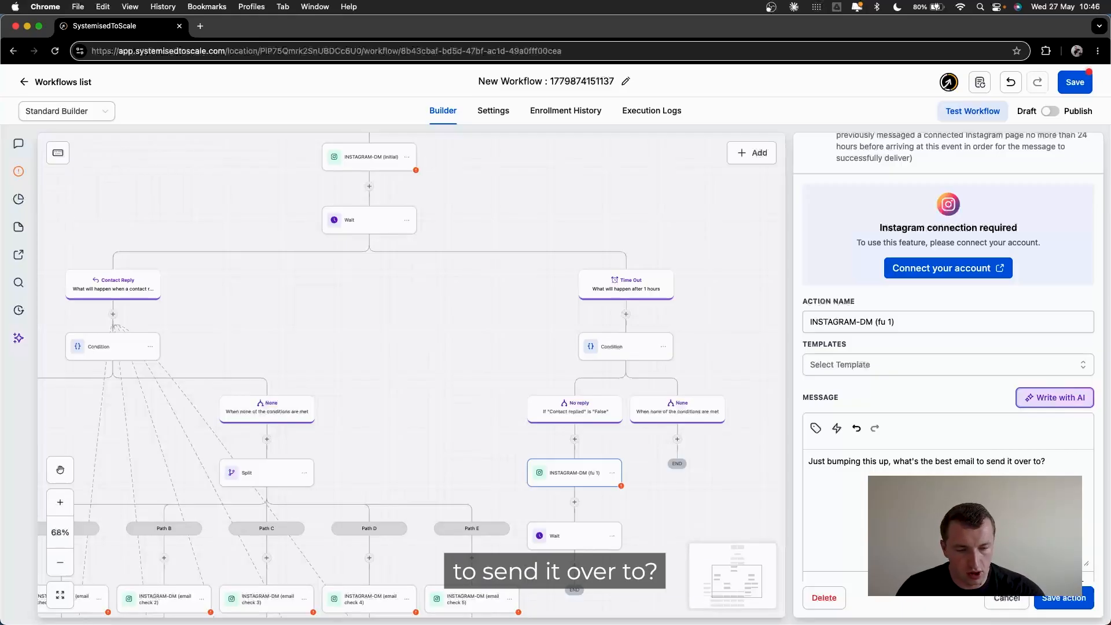
left_click(1063, 597)
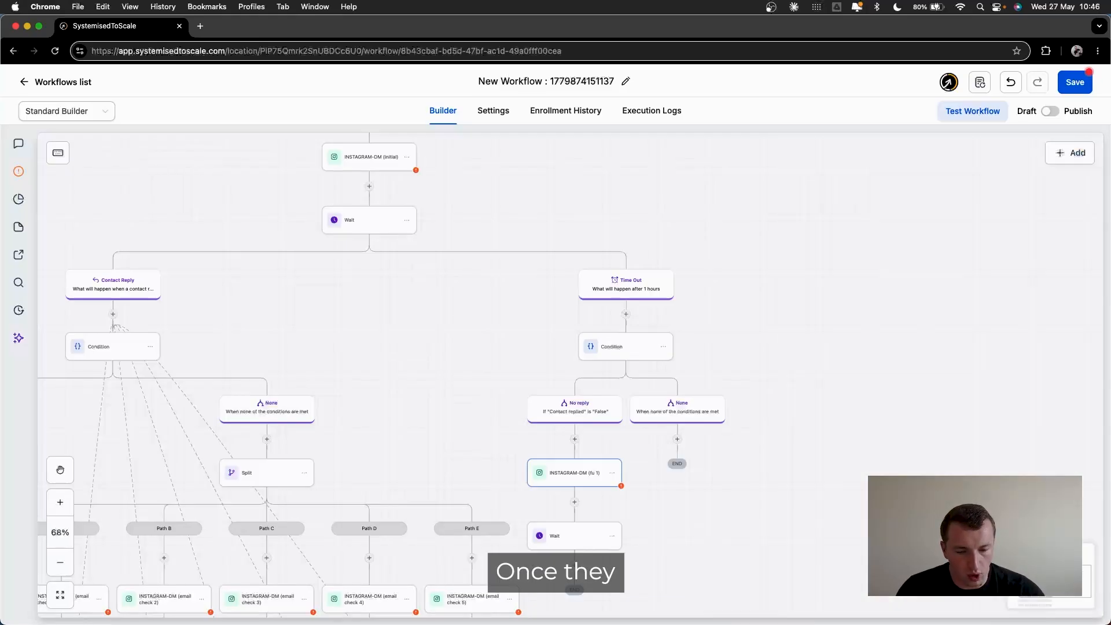
Add a Go To action after the Wait in the No reply branch and choose the Condition under Contact Reply as its destination.
left_click(567, 546)
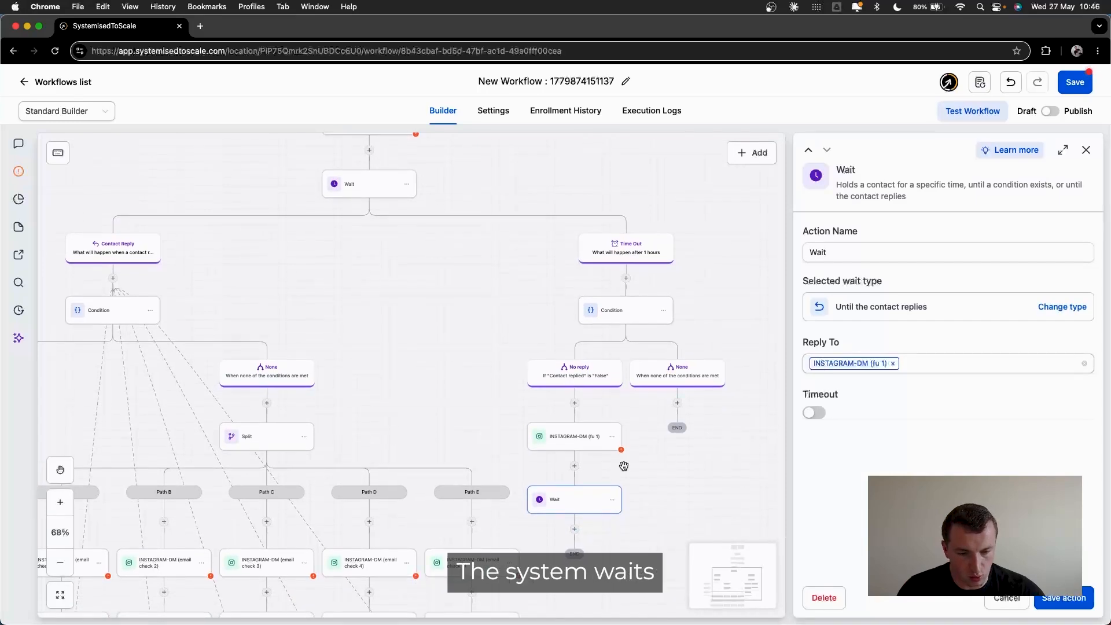
left_click(574, 531)
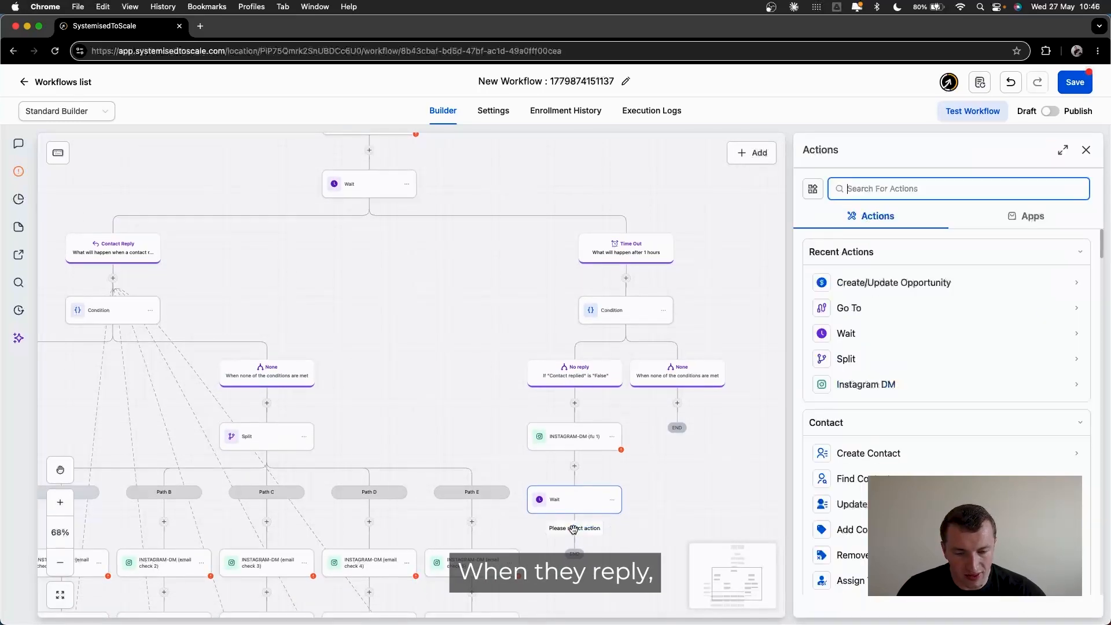
type("go")
left_click(860, 444)
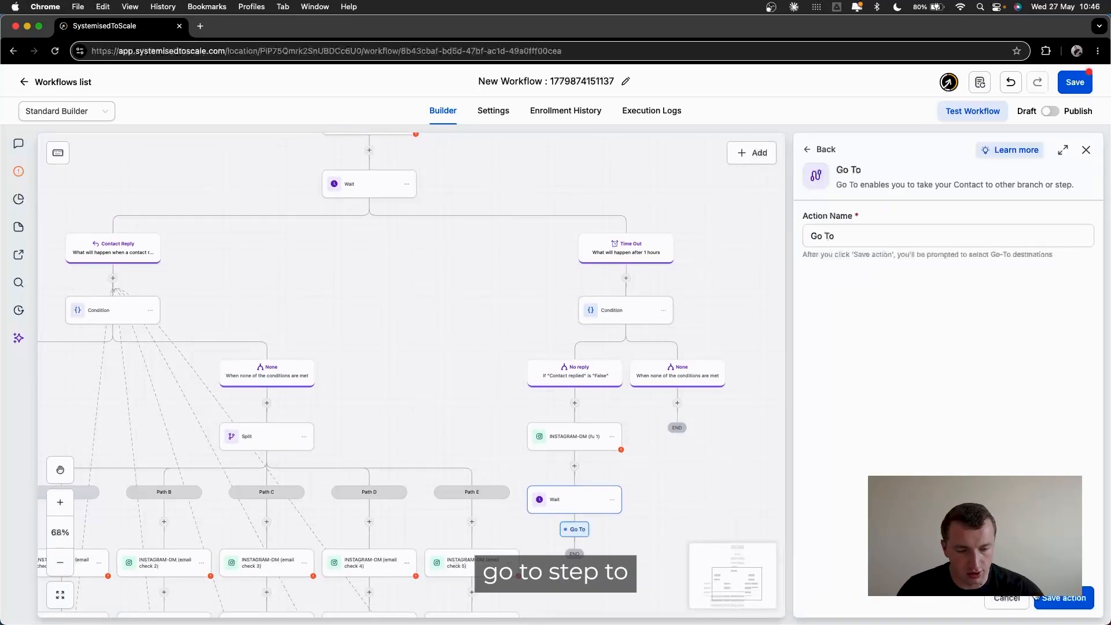
left_click(113, 310)
Review the Contains email settings of the Condition under Contact Reply and trace the reply paths leading into it.
scroll(246, 336, "left", 3)
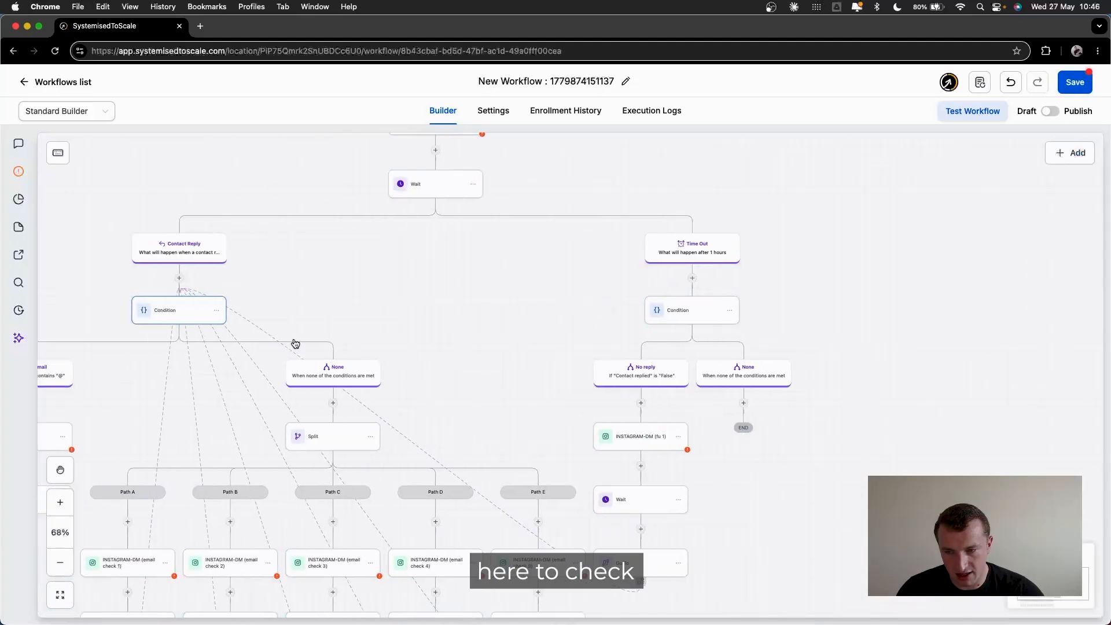
left_click(180, 314)
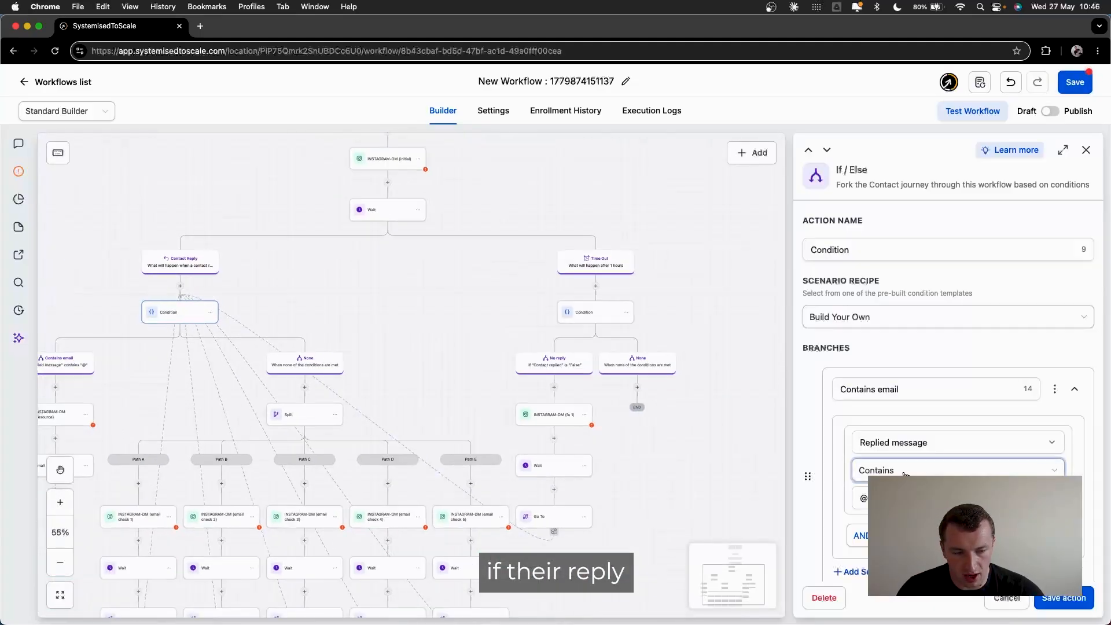
scroll(289, 268, "up", 2)
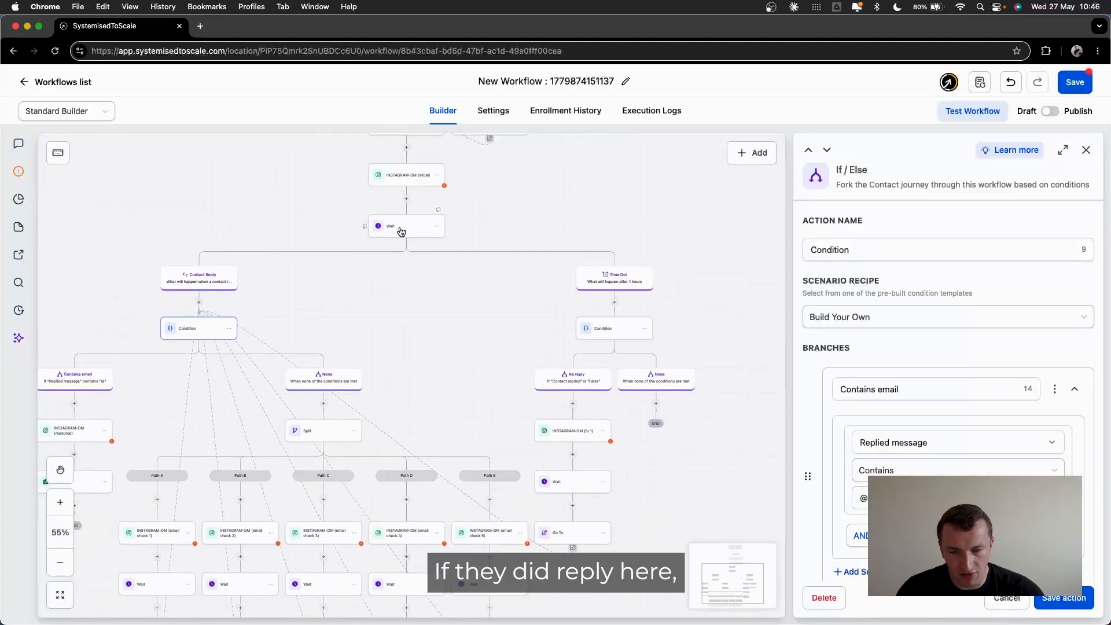
scroll(295, 255, "left", 3)
scroll(591, 352, "down", 2)
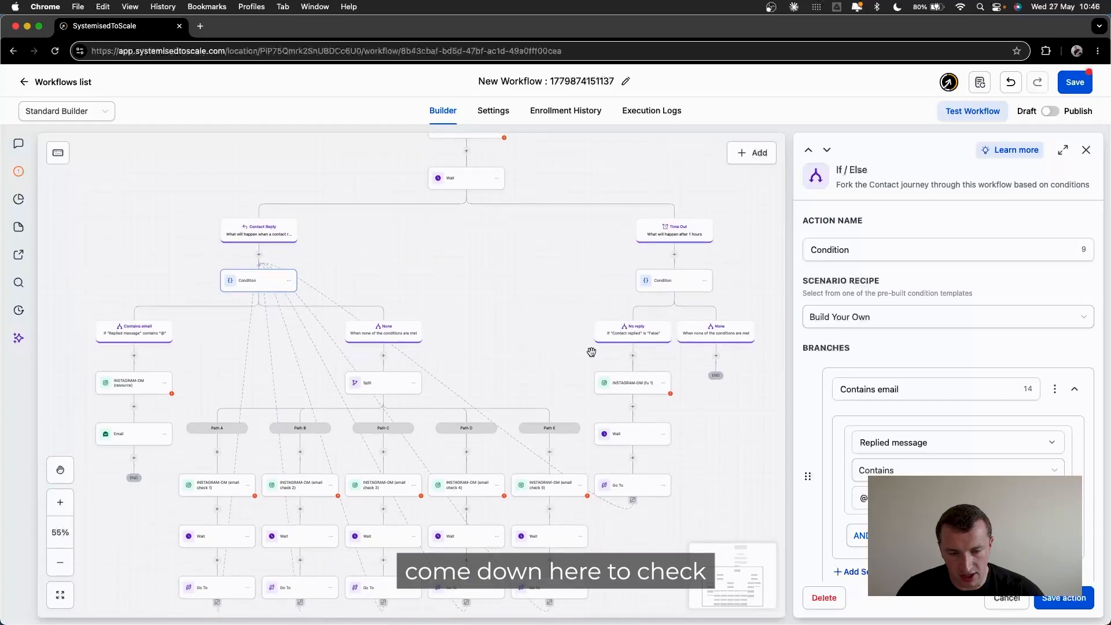
scroll(407, 322, "down", 1)
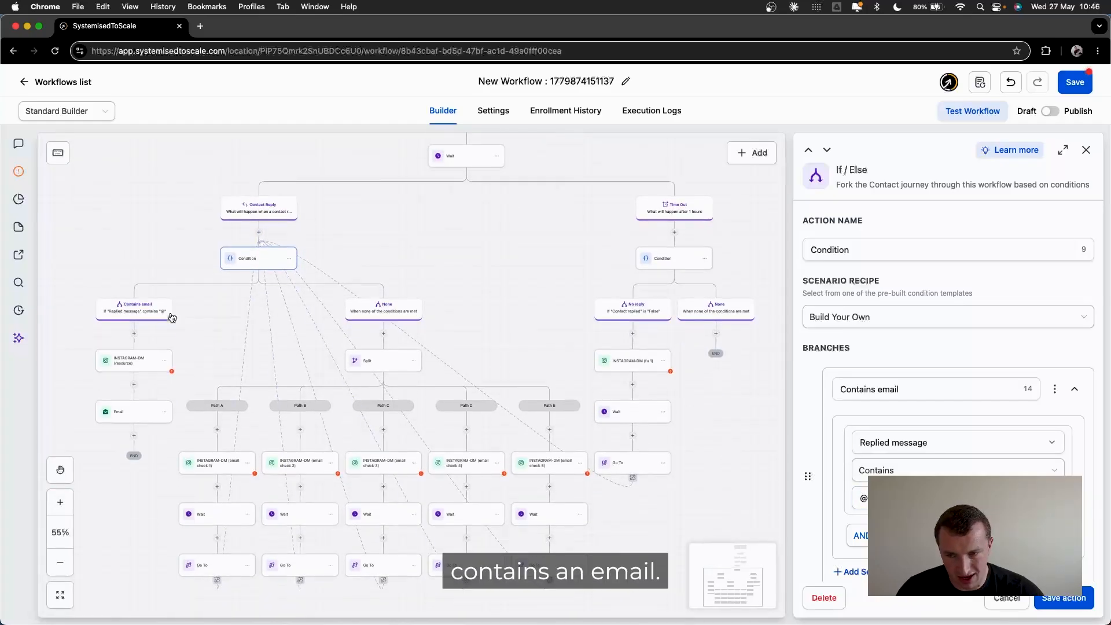
Review the resource Instagram DM and the Email action in the Contains email branch.
left_click(168, 357)
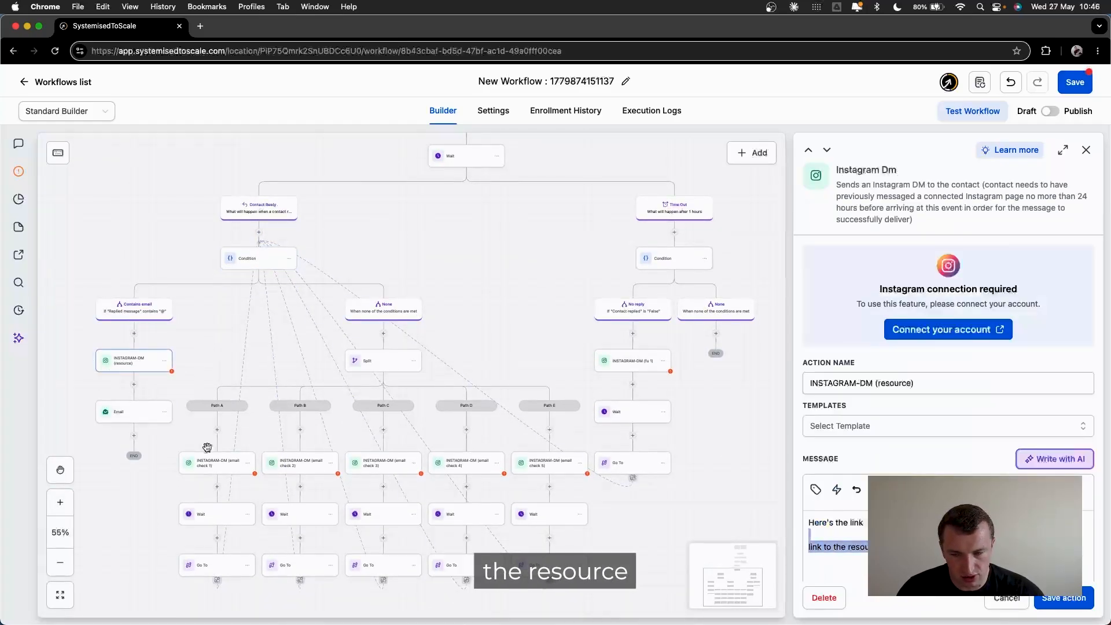
left_click(121, 412)
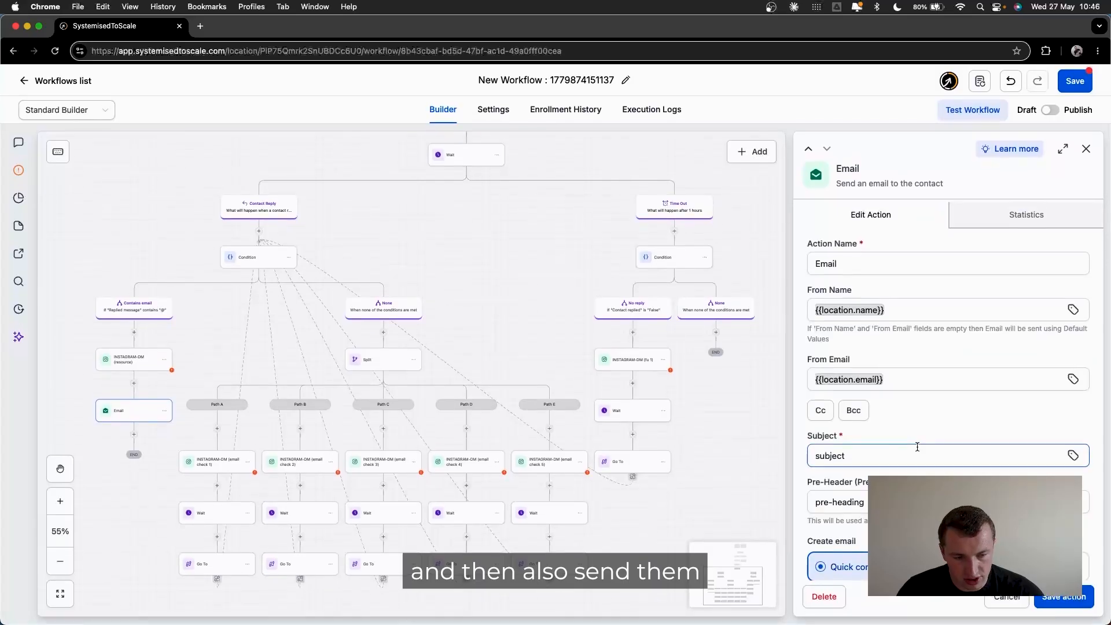
scroll(917, 446, "down", 8)
scroll(869, 368, "up", 8)
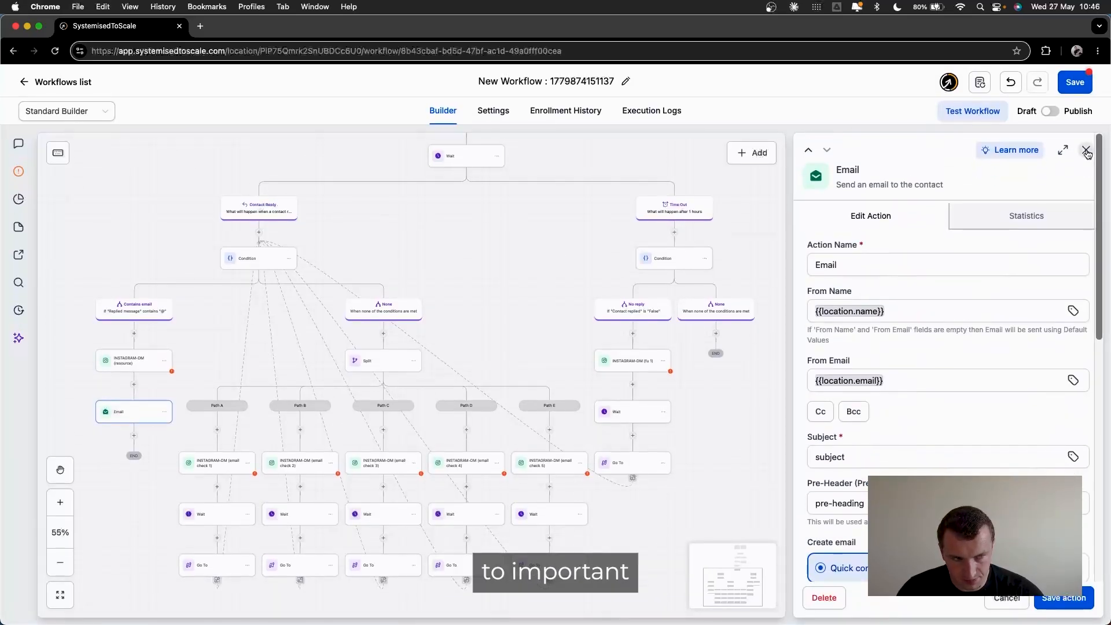
left_click(1085, 156)
Review the distribution type and path percentages of the Split action in the None branch.
left_click(155, 479)
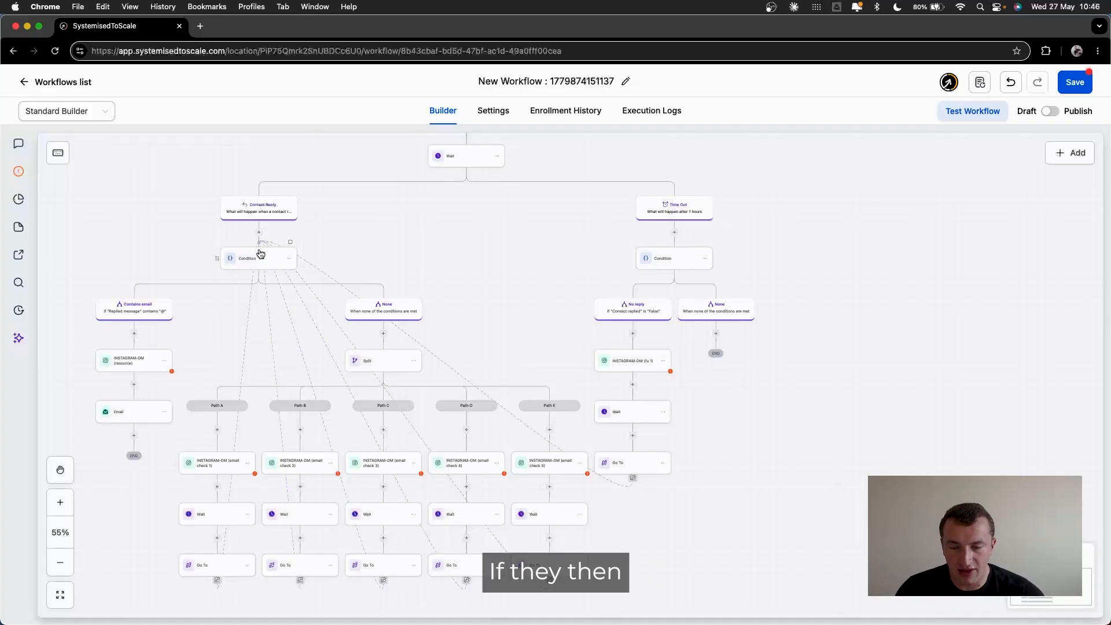
left_click(372, 362)
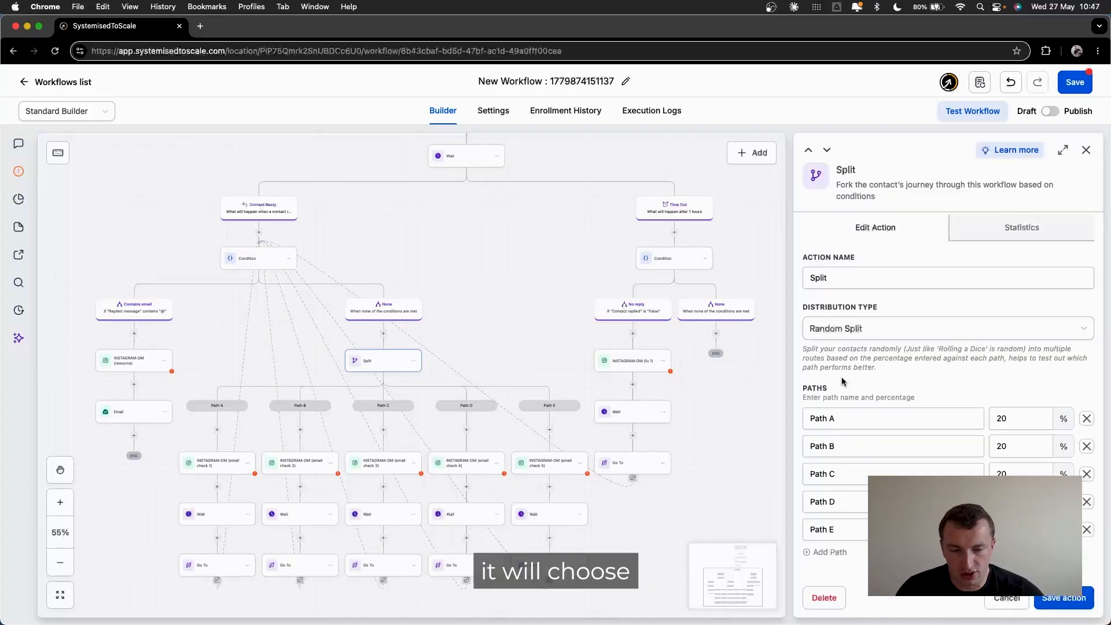
Review the email check 1, 2 and 3 Instagram DMs under the Split and the Path A Wait's reply settings.
left_click(214, 466)
left_click(294, 466)
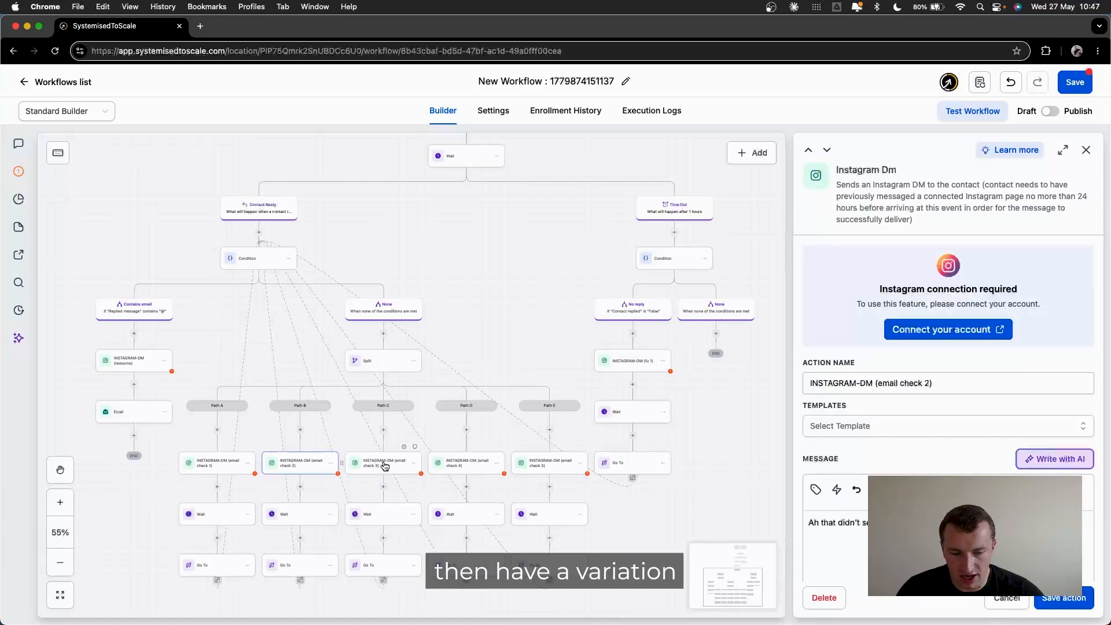
left_click(384, 466)
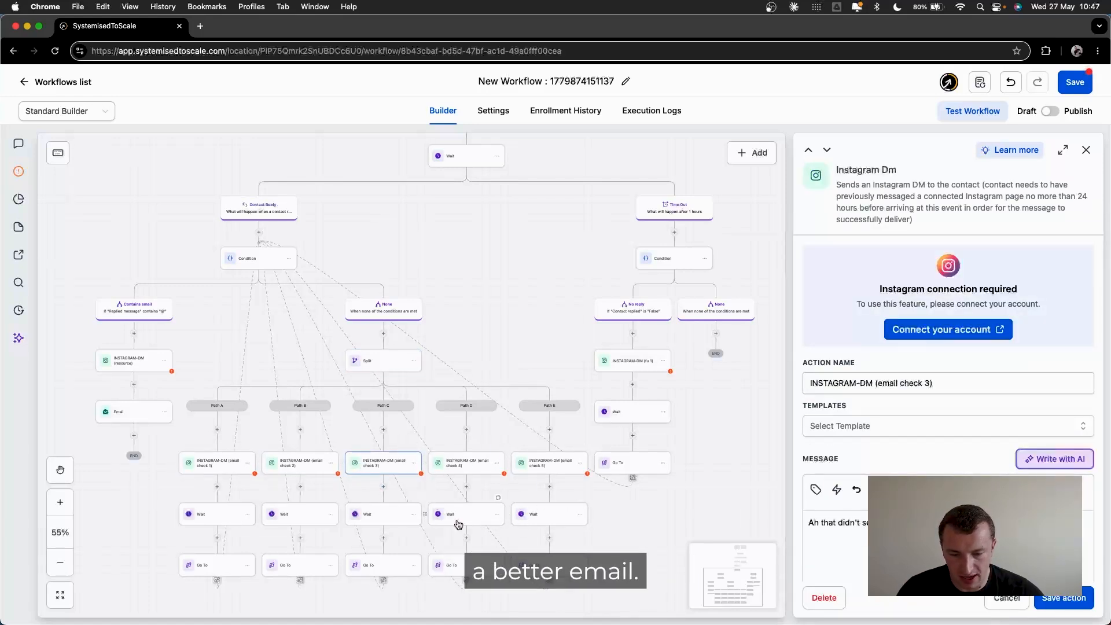
left_click(206, 516)
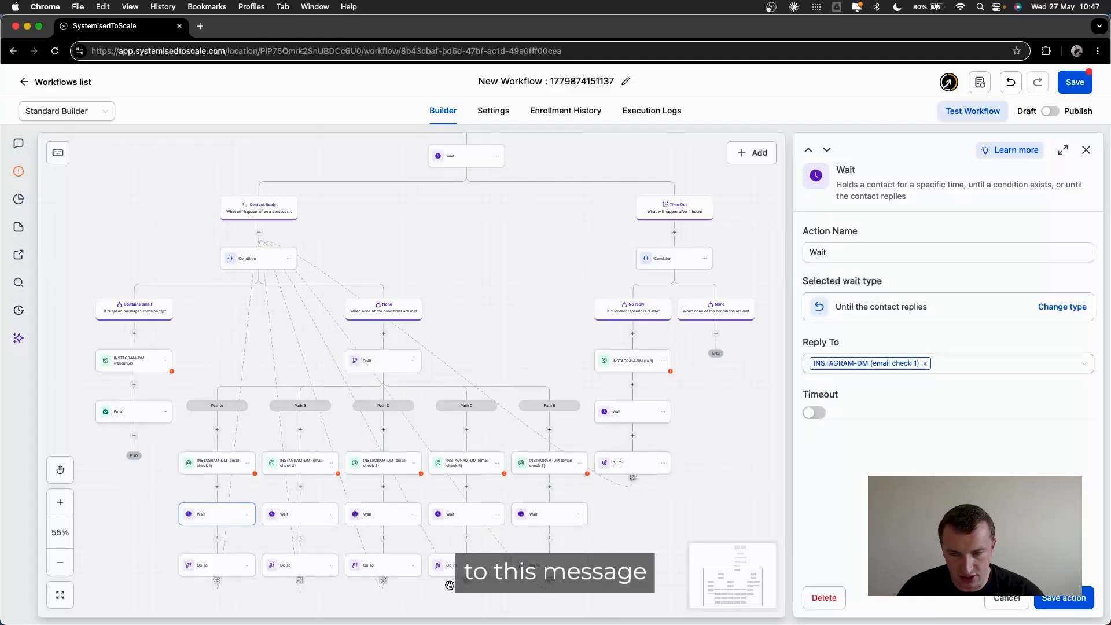
Review the Condition under Contact Reply and the resource Instagram DM in its Contains email branch.
left_click(258, 258)
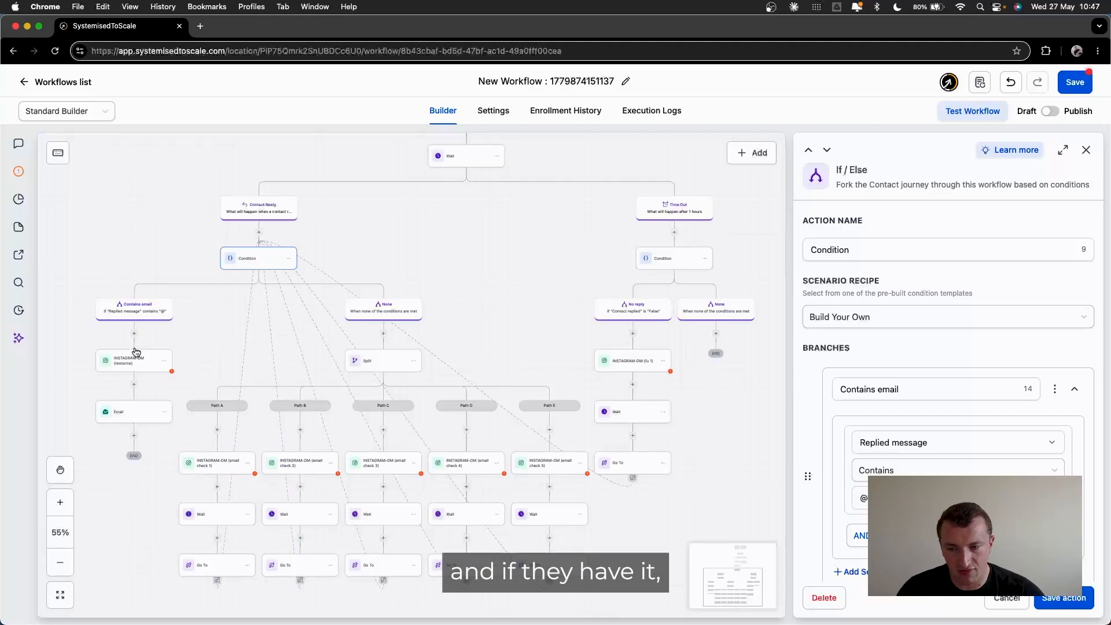
left_click(143, 370)
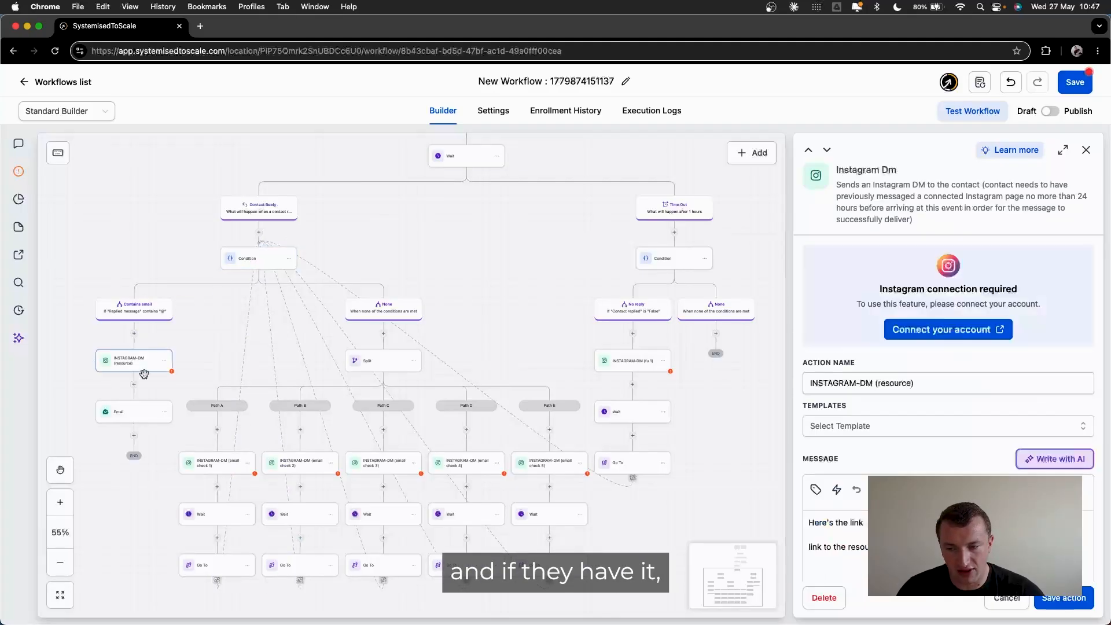
left_click(1086, 149)
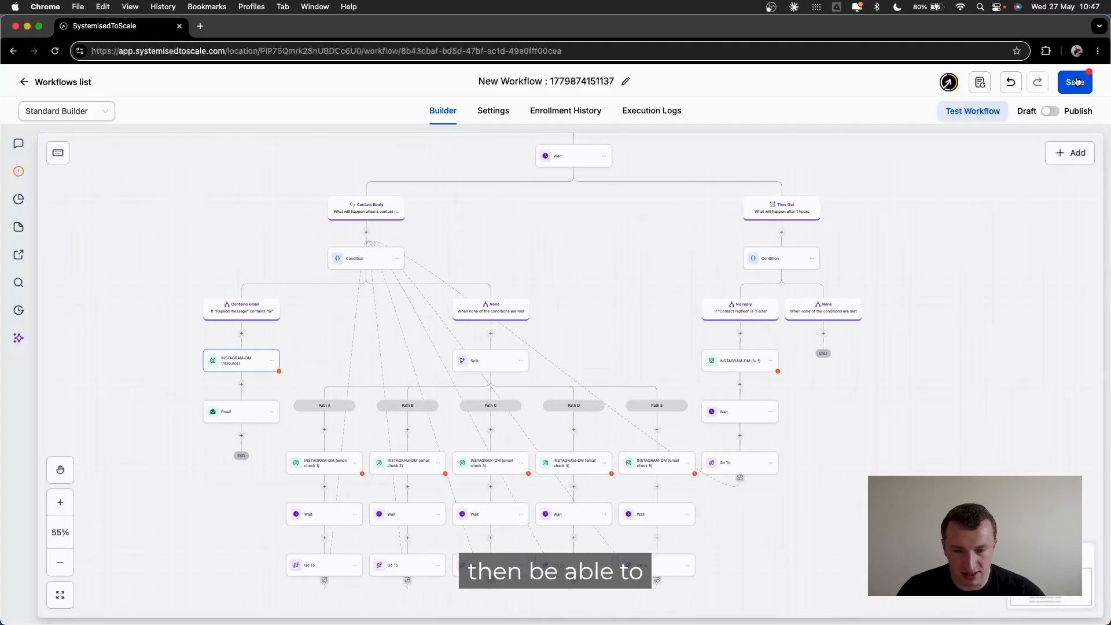
Review the reply channel and exact match phrase filters of the Customer Replied trigger.
scroll(741, 239, "up", 2)
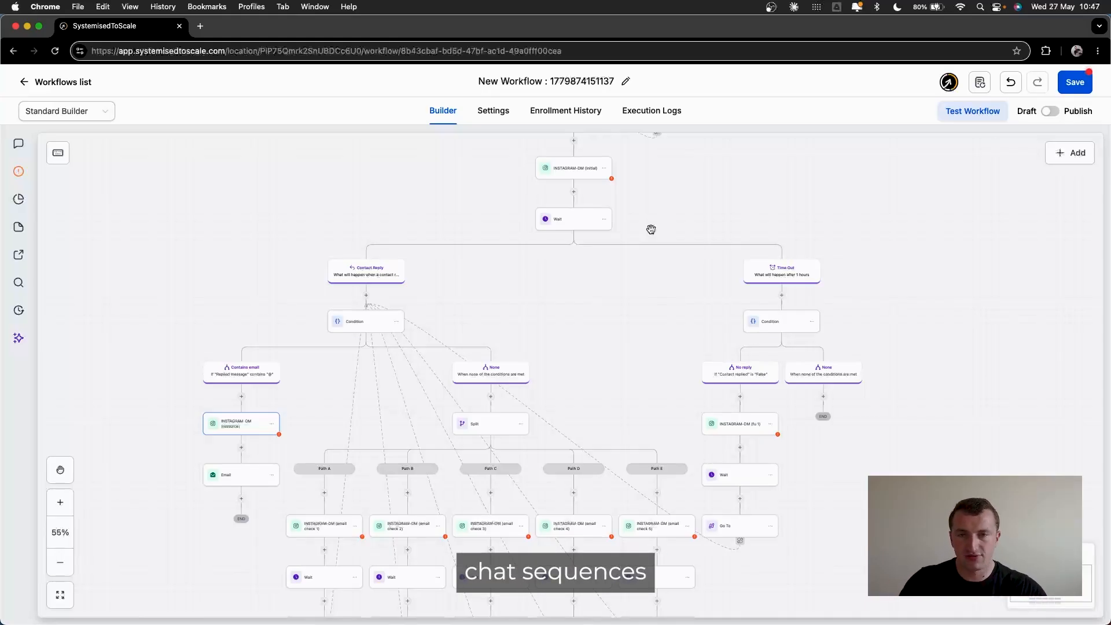
scroll(651, 229, "up", 10)
left_click(590, 217)
left_click(962, 461)
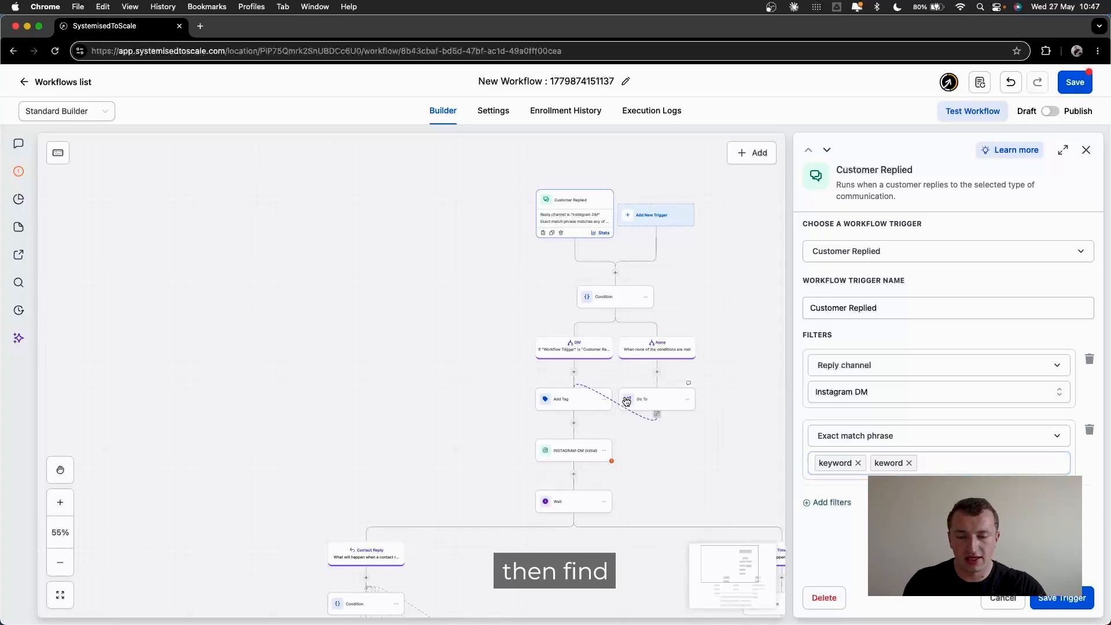
Add a new line with the placeholder question "??" below the resource link in the resource Instagram DM and save the action.
scroll(523, 461, "down", 5)
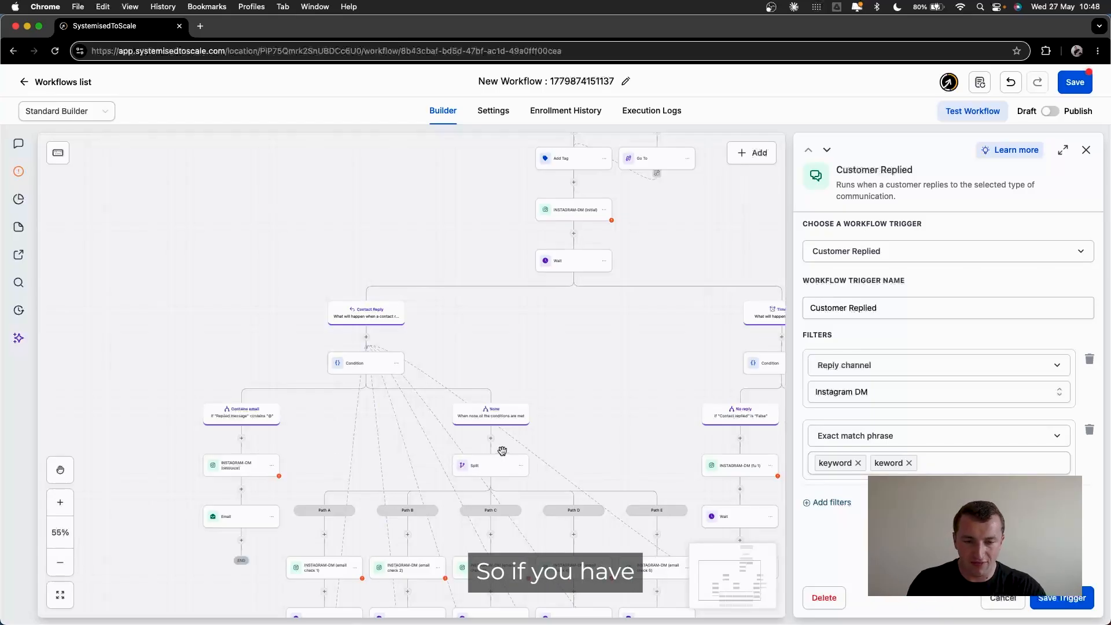
scroll(523, 368, "right", 3)
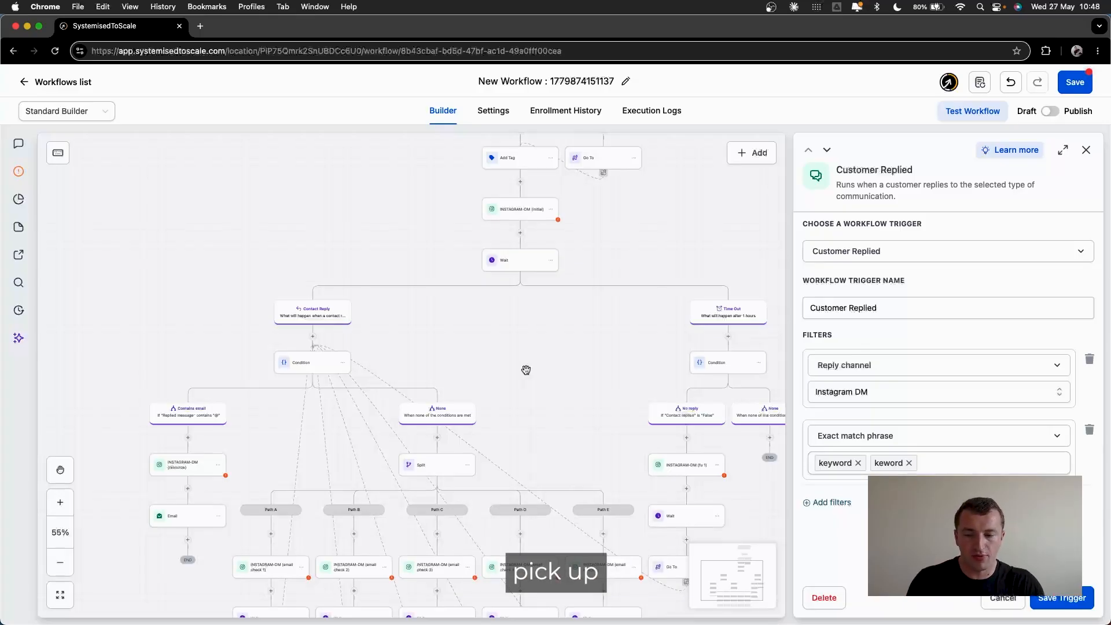
scroll(170, 533, "down", 3)
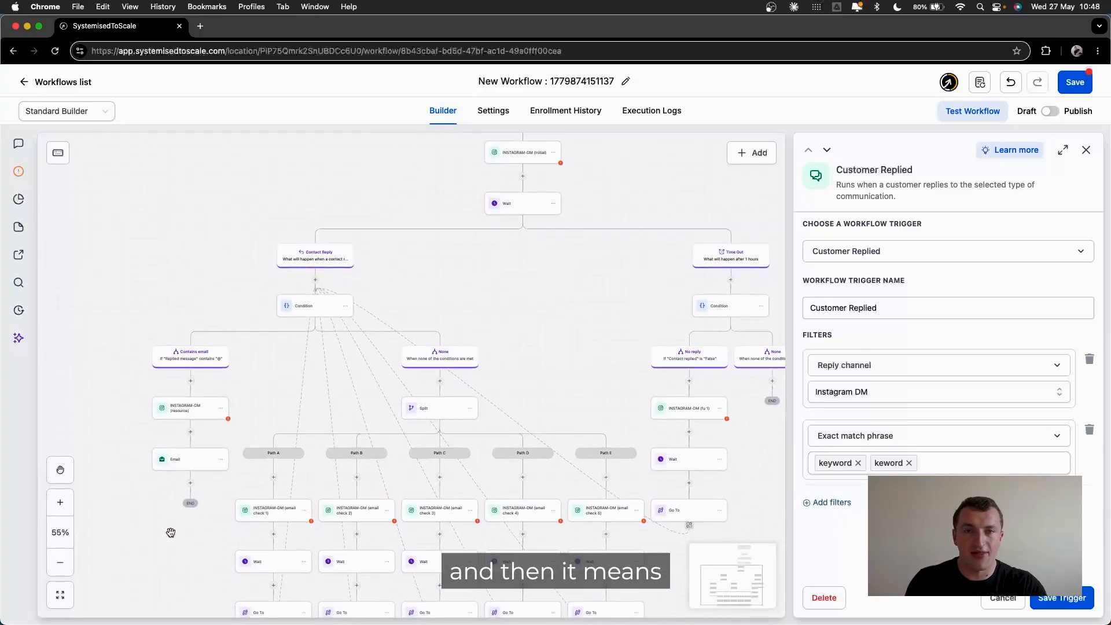
scroll(171, 533, "down", 1)
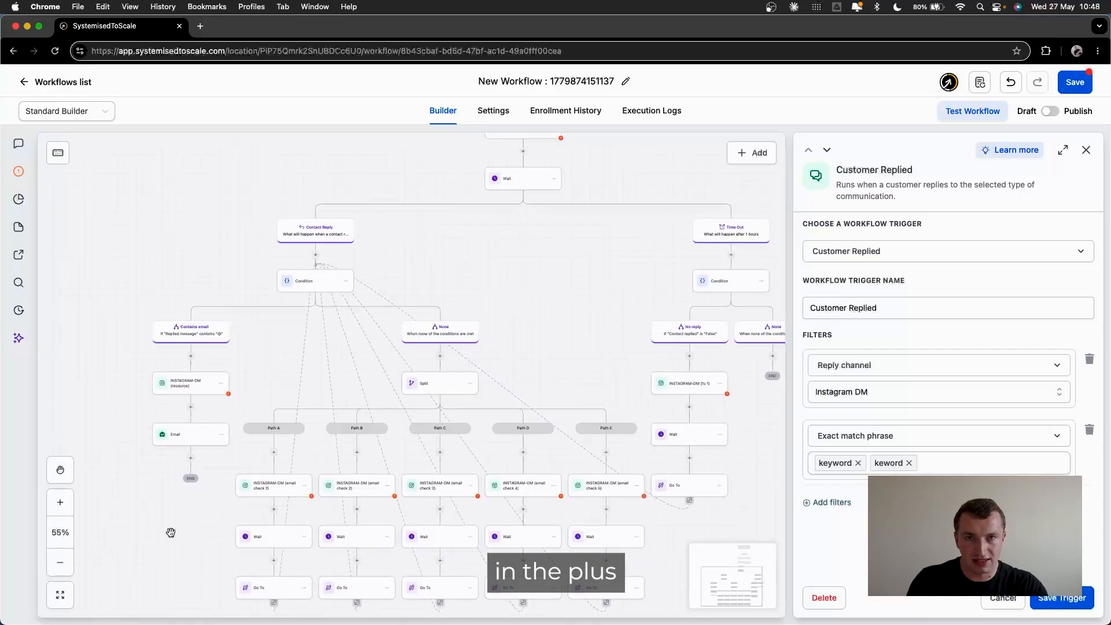
left_click(177, 393)
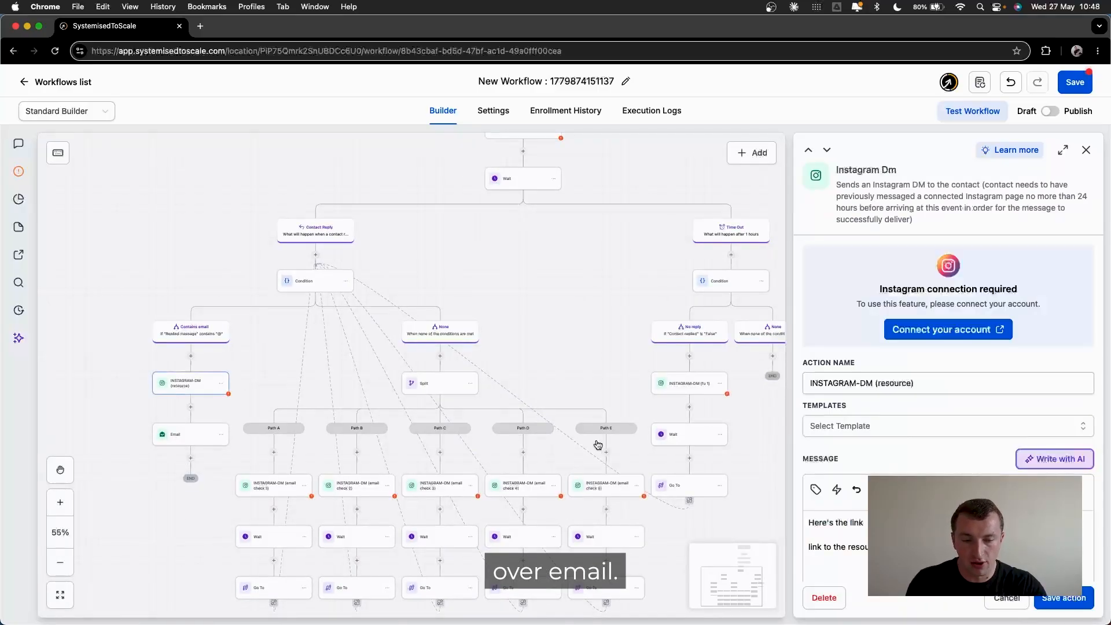
scroll(856, 435, "down", 3)
left_click(907, 445)
key("Return")
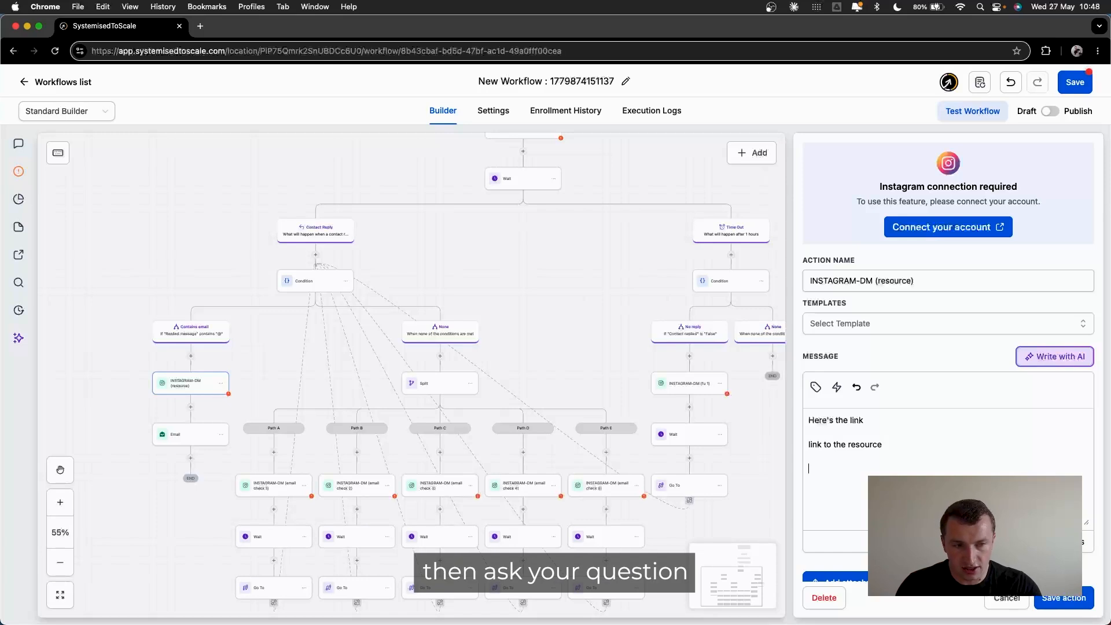
type("??")
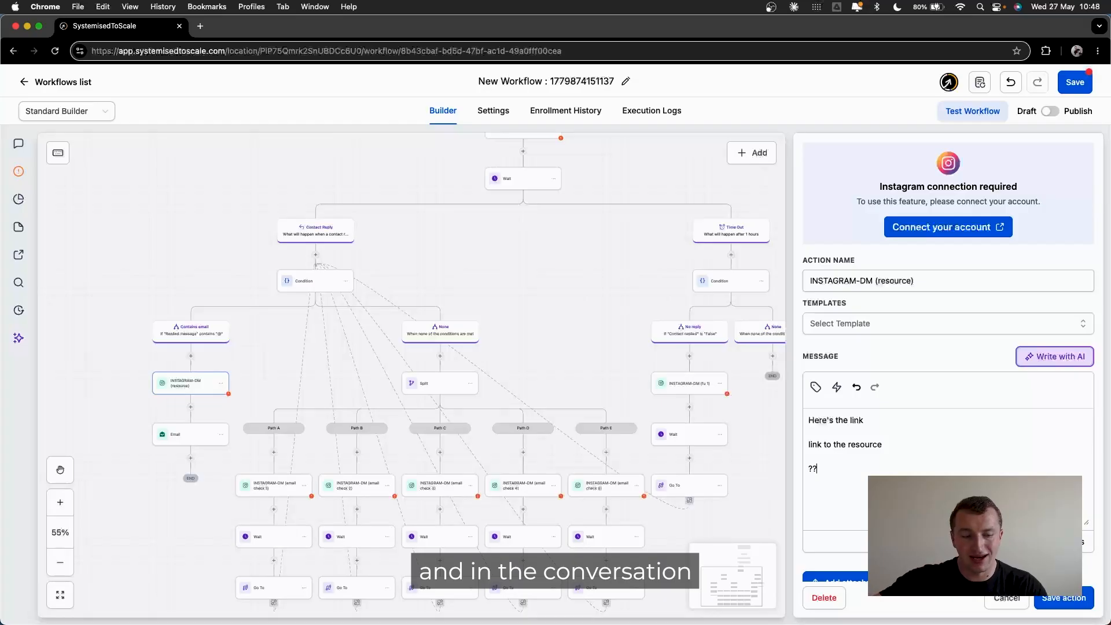
left_click(1062, 598)
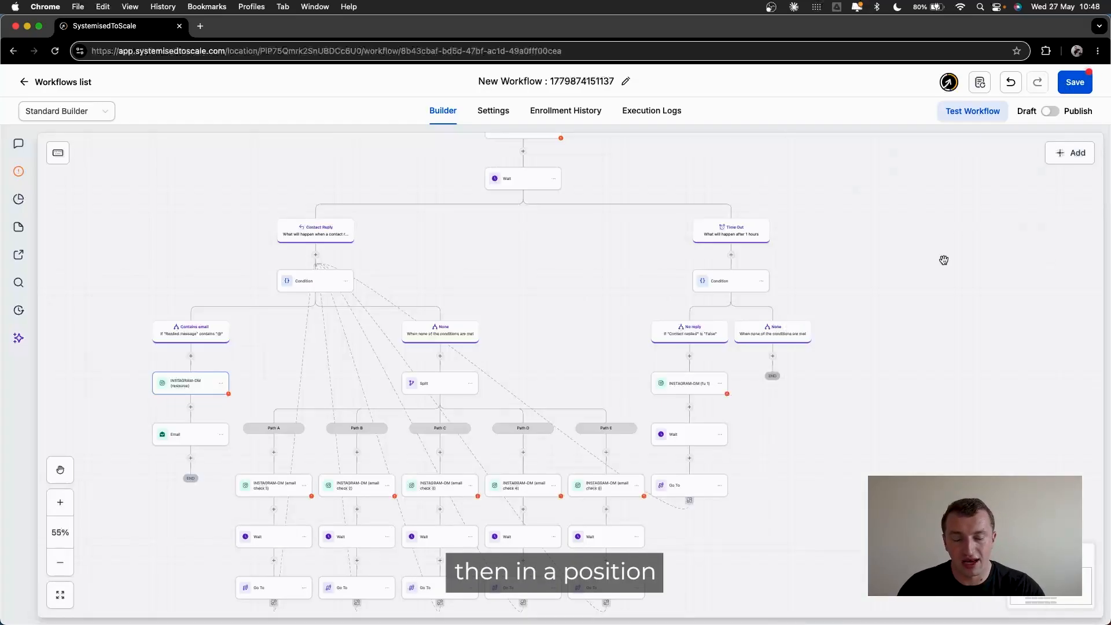